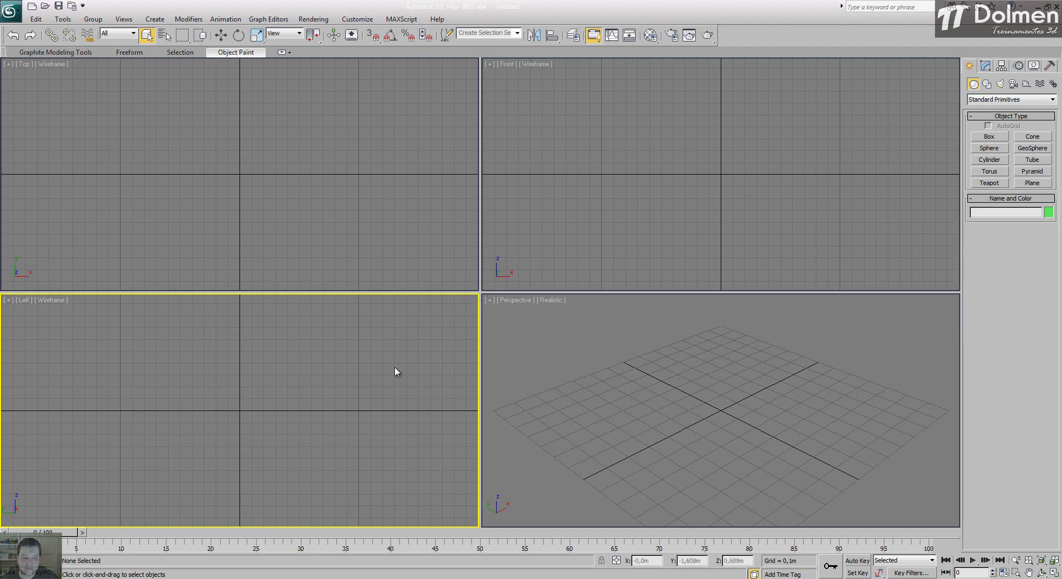
Switch to Firefox and search Google for "greeble"
{"action": "left_click", "coordinate": [360, 578]}
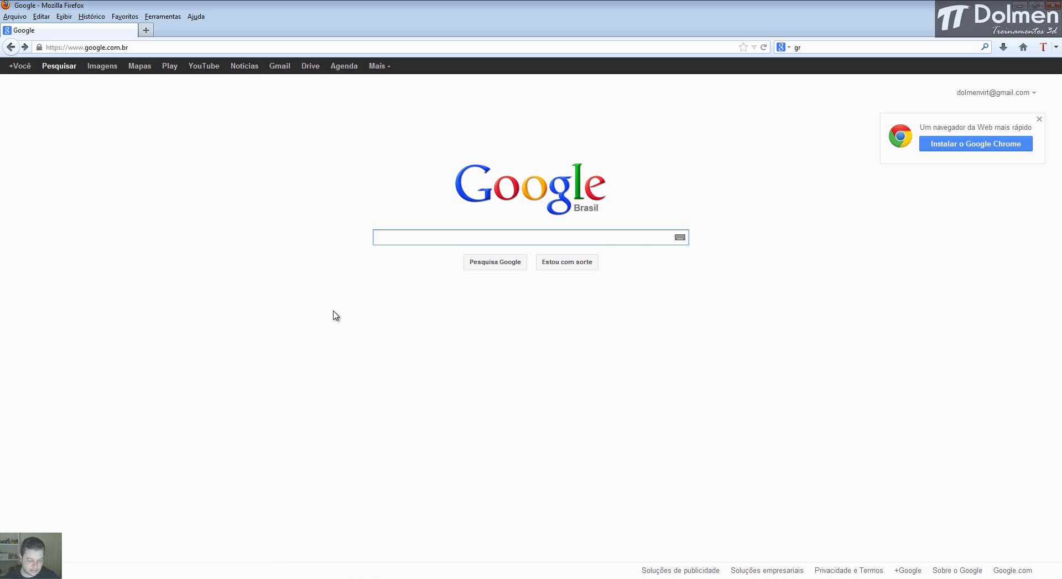
{"action": "type", "text": "greeb"}
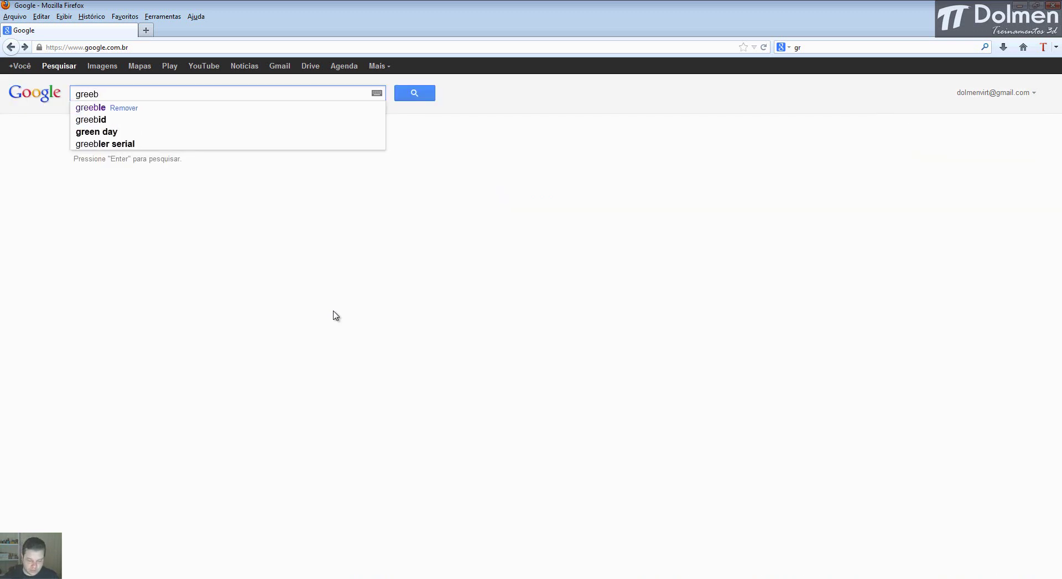
{"action": "type", "text": "le"}
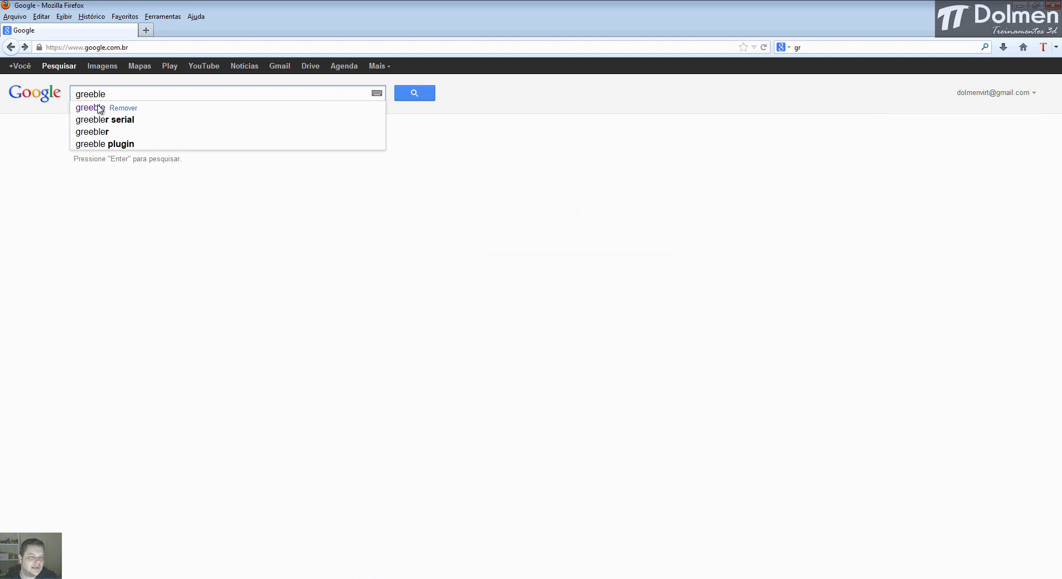
{"action": "left_click", "coordinate": [416, 94]}
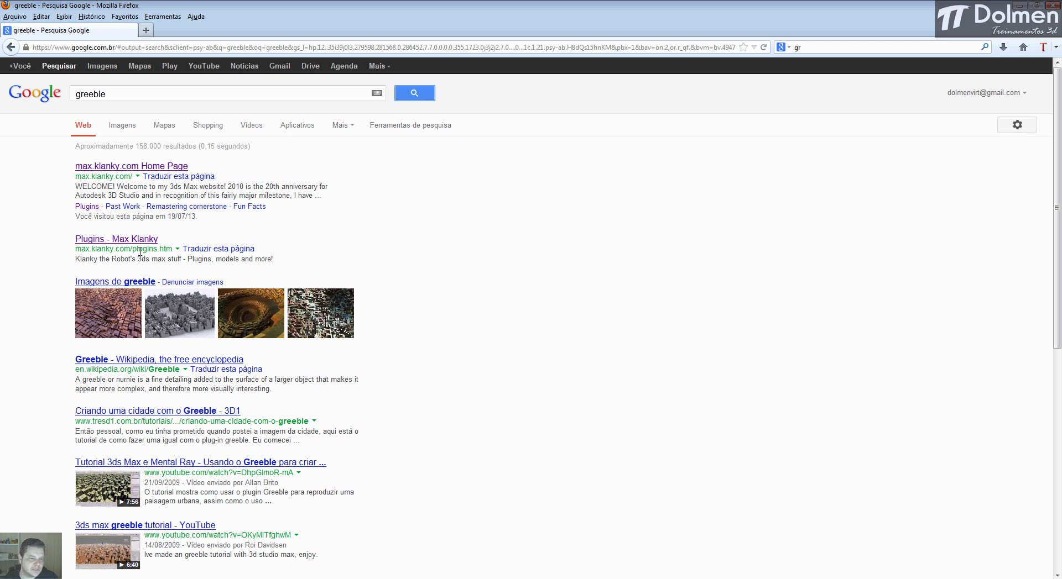
Open the plugins page of max.klanky.com and start downloading the 2012 version of the Greeble plug-in
{"action": "left_click", "coordinate": [133, 166]}
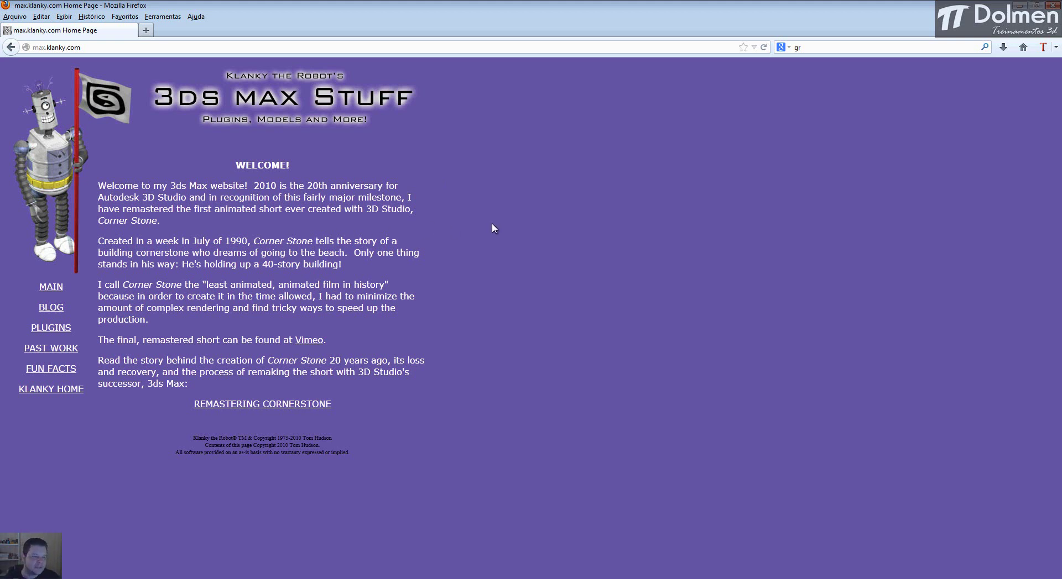
{"action": "left_click", "coordinate": [60, 330]}
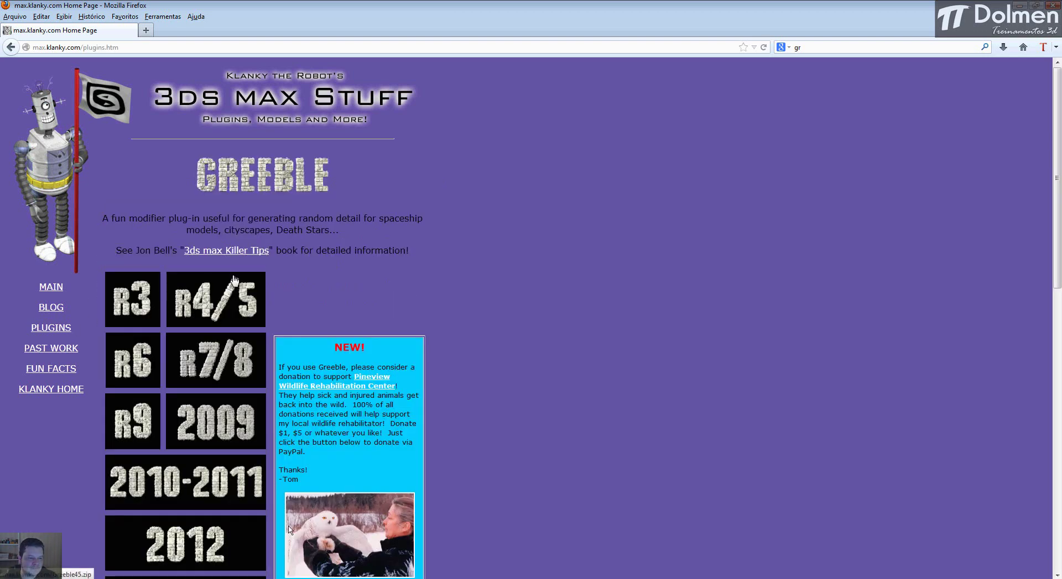
{"action": "scroll", "coordinate": [505, 279], "scroll_direction": "down", "scroll_amount": 3}
{"action": "scroll", "coordinate": [505, 279], "scroll_direction": "down", "scroll_amount": 1}
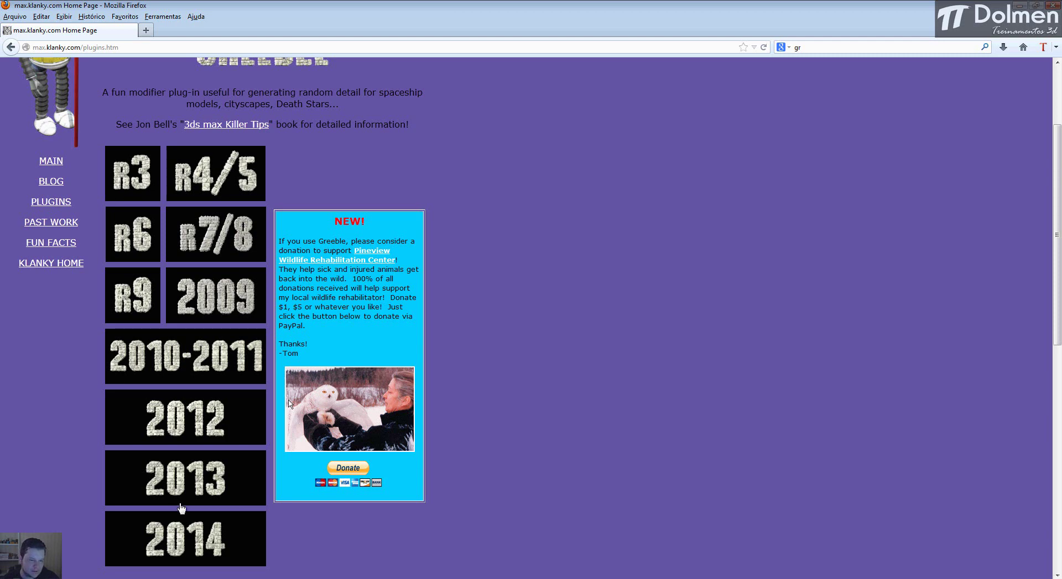
{"action": "left_click", "coordinate": [199, 415]}
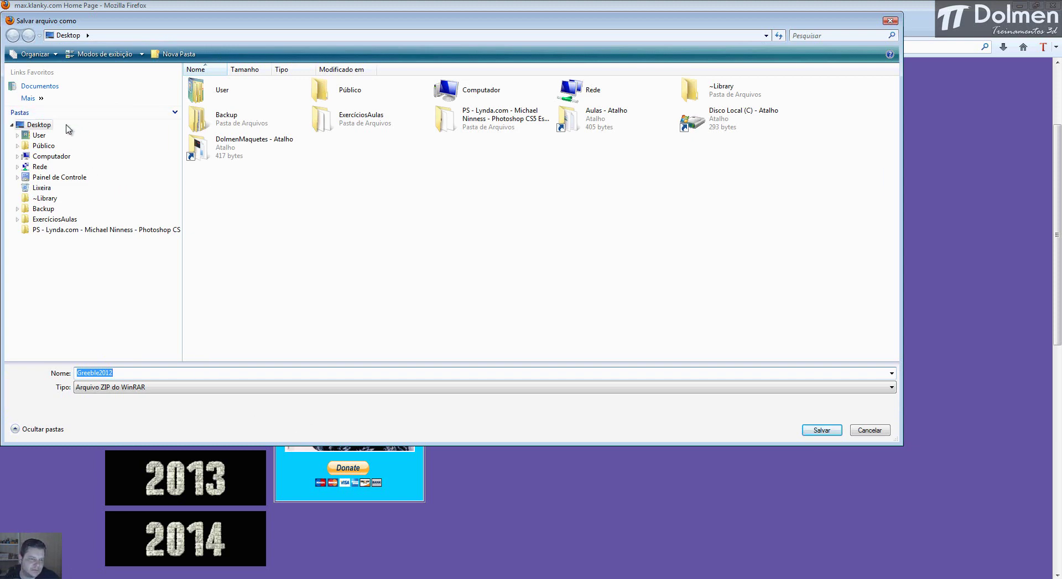
Save the Greeble2012 ZIP archive in the folder Aulas\3dsmax\Aula19 on drive C
{"action": "left_click", "coordinate": [57, 159]}
{"action": "double_click", "coordinate": [256, 96]}
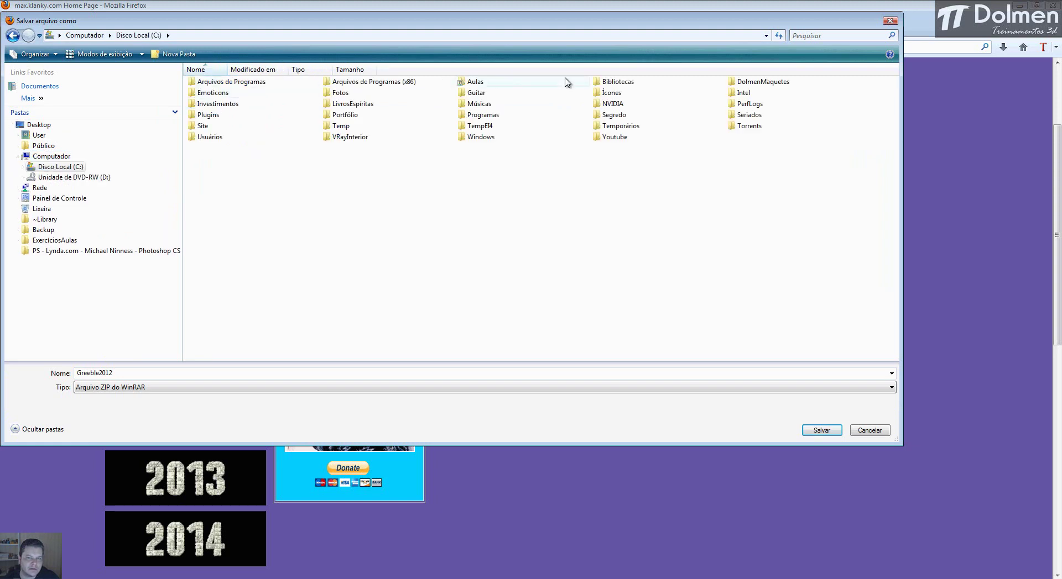
{"action": "double_click", "coordinate": [522, 82]}
{"action": "double_click", "coordinate": [298, 135]}
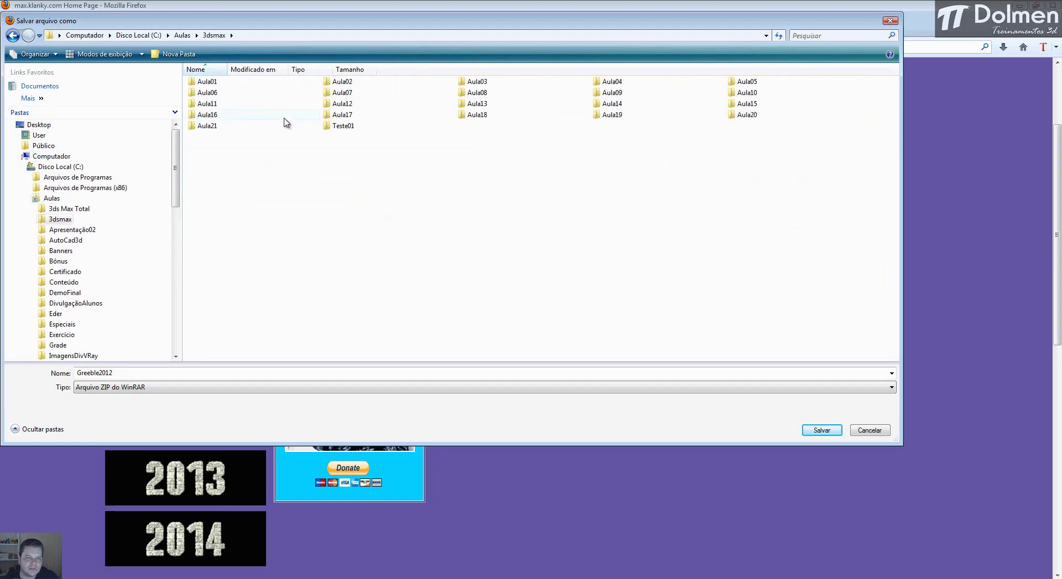
{"action": "left_click", "coordinate": [607, 117]}
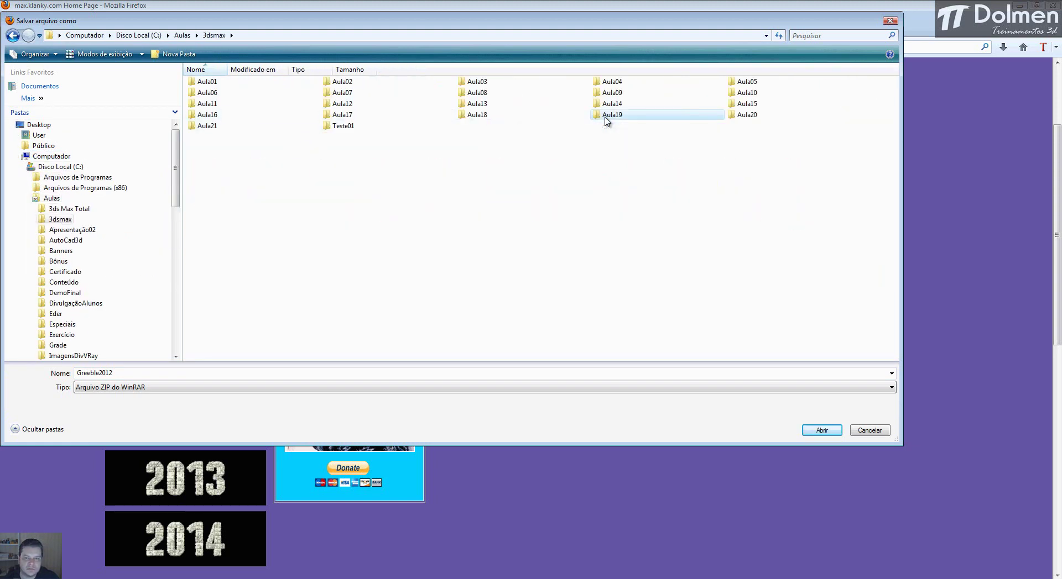
{"action": "double_click", "coordinate": [607, 117]}
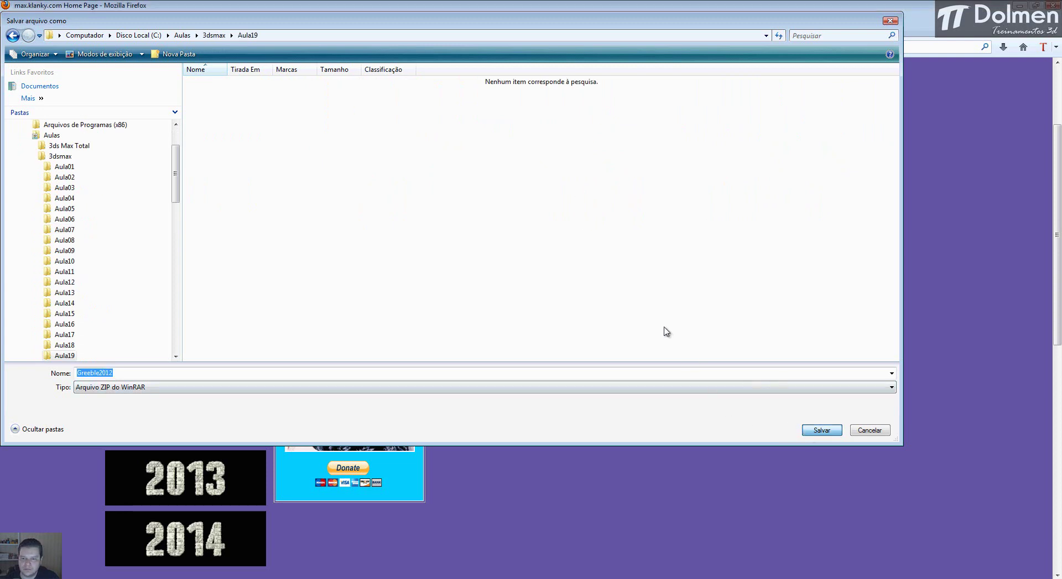
{"action": "left_click", "coordinate": [811, 431]}
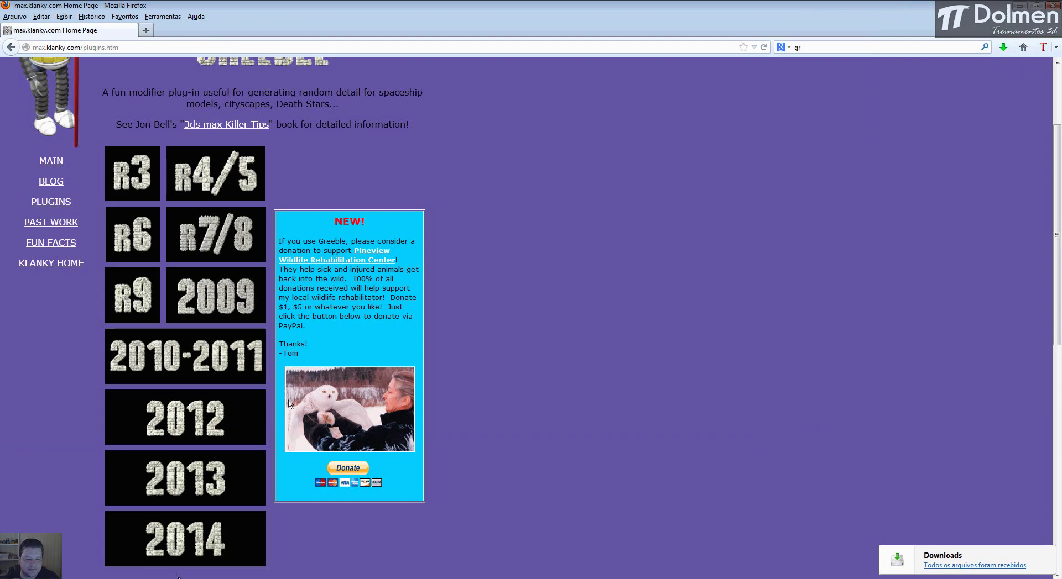
Switch to the Aula19 folder in Windows Explorer and extract the Greeble2012 archive there
{"action": "key", "text": "alt+Tab"}
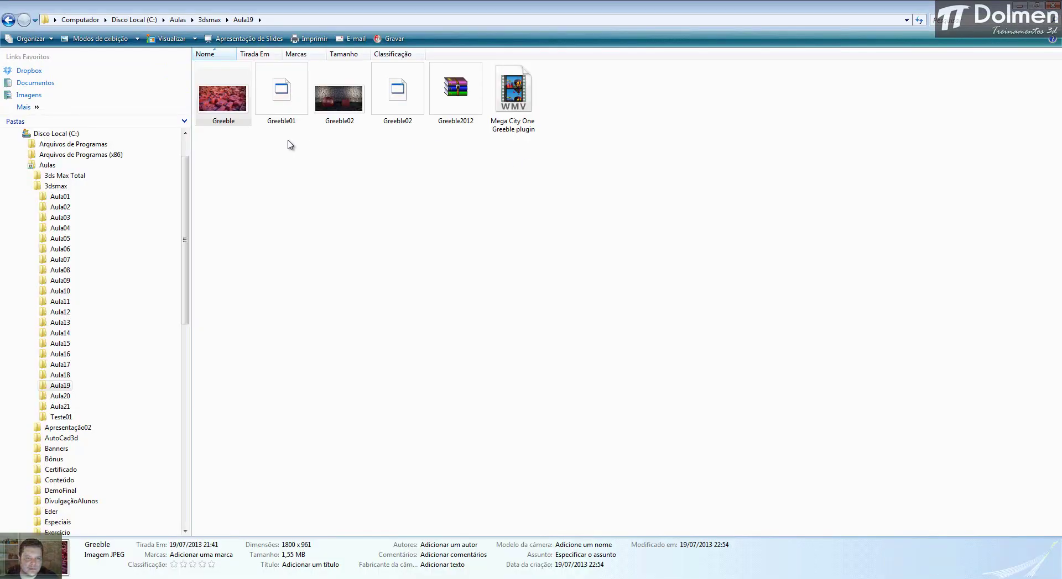
{"action": "left_click", "coordinate": [456, 99]}
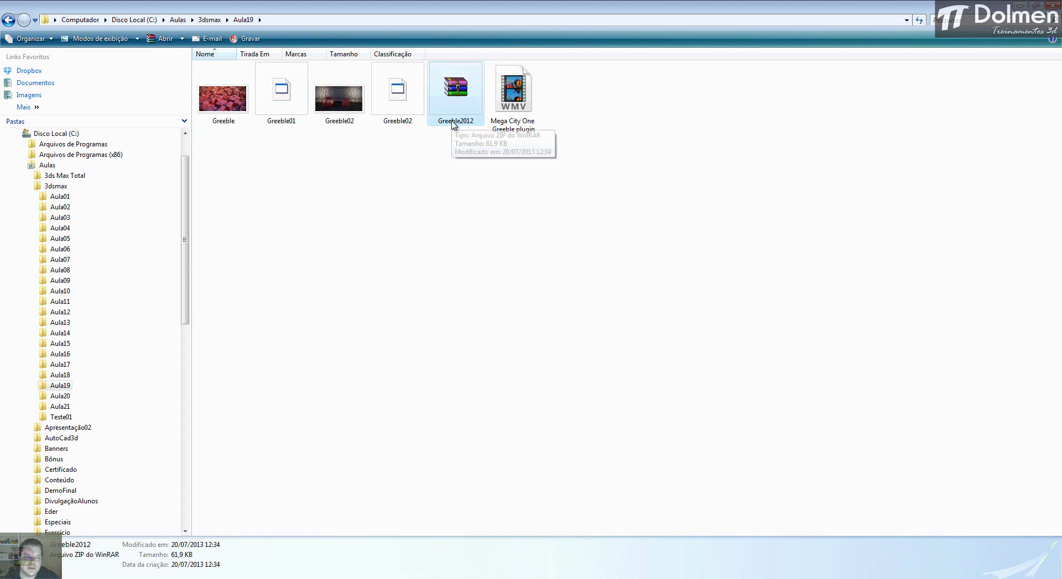
{"action": "left_click_drag", "start_coordinate": [191, 187], "coordinate": [25, 178]}
{"action": "right_click", "coordinate": [300, 94]}
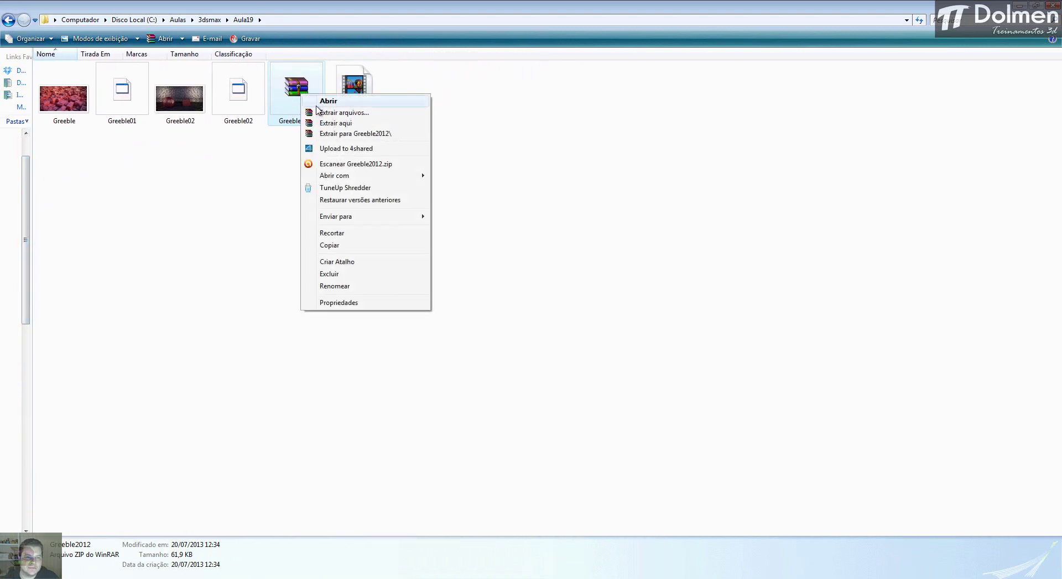
{"action": "left_click", "coordinate": [361, 124]}
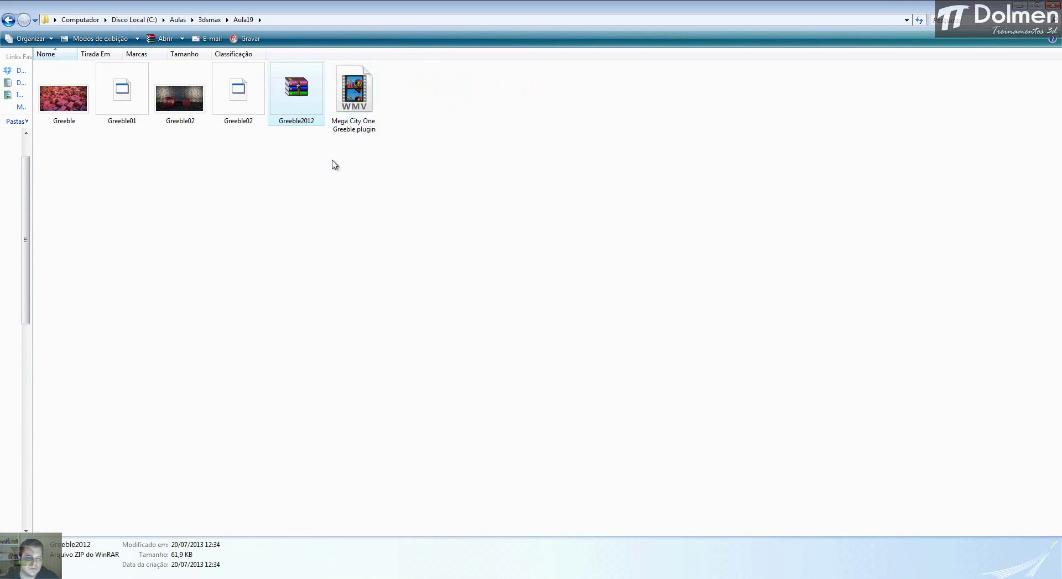
Examine the extracted 32-bit and 64-bit Greeble plug-in files, greeble2012-32.dlm and greeble2012-64.dlm
{"action": "left_click", "coordinate": [367, 105]}
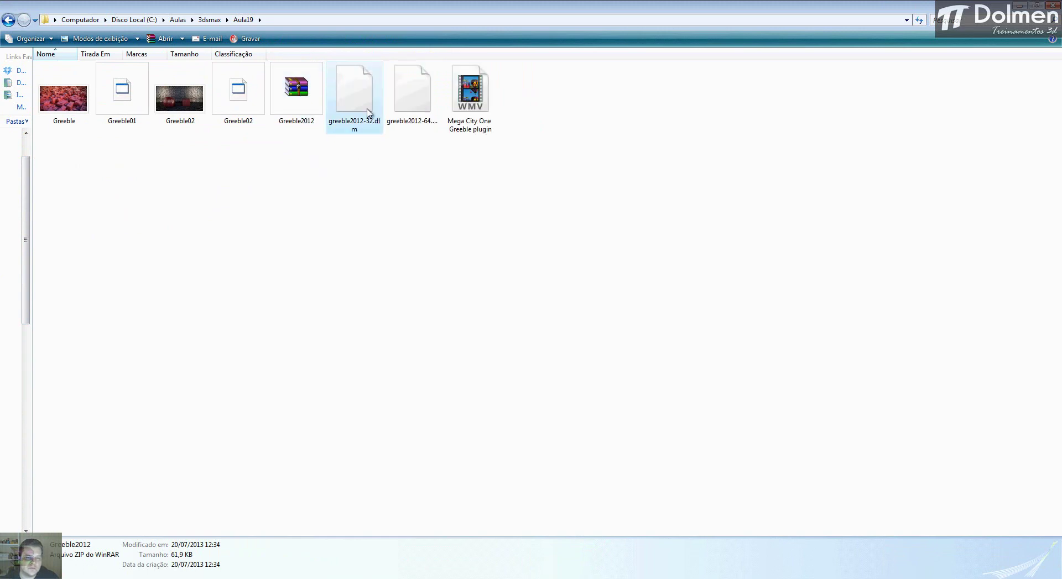
{"action": "left_click", "coordinate": [402, 100]}
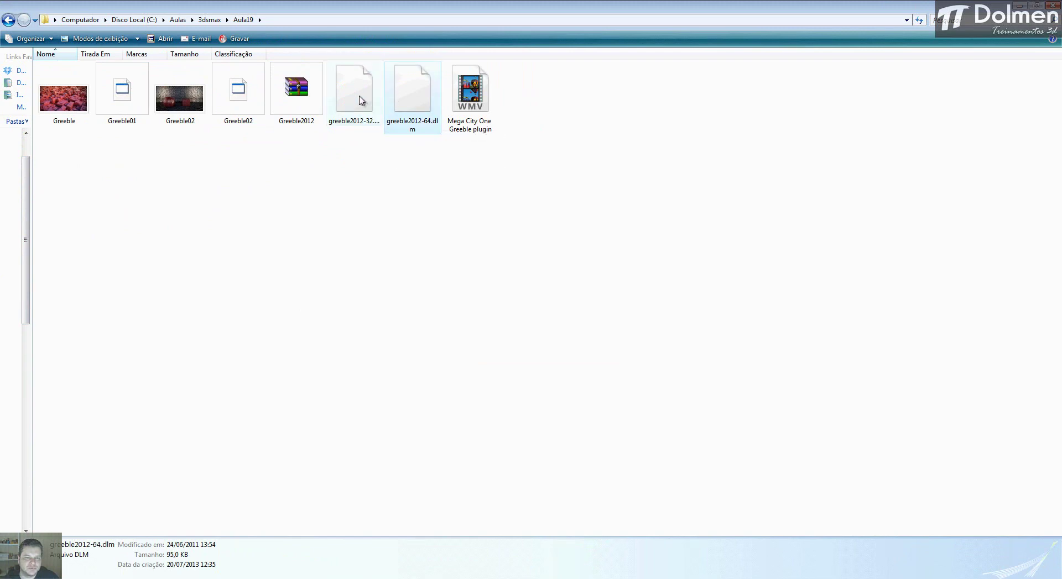
{"action": "left_click", "coordinate": [362, 101]}
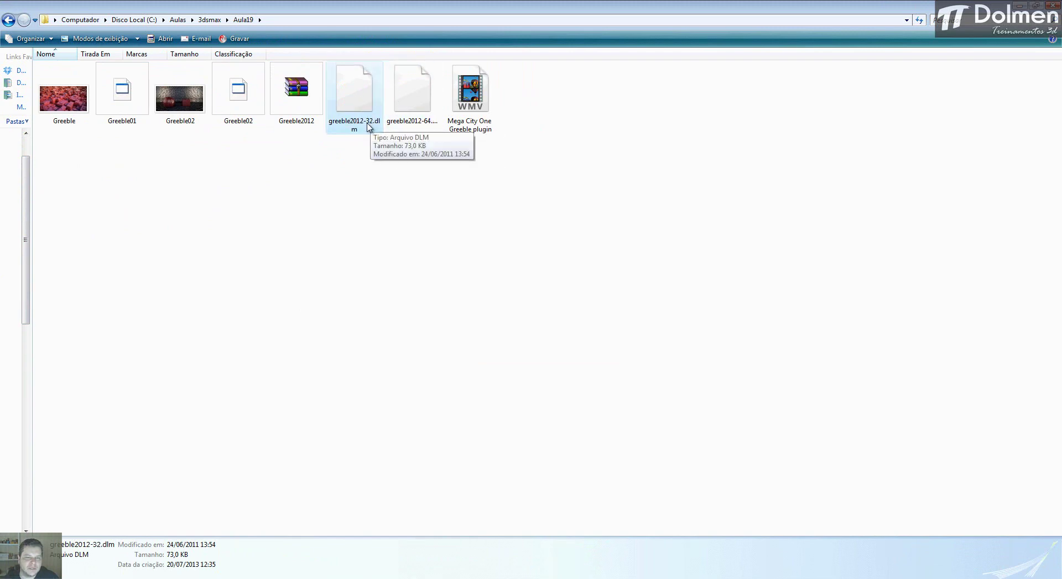
{"action": "left_click", "coordinate": [409, 107]}
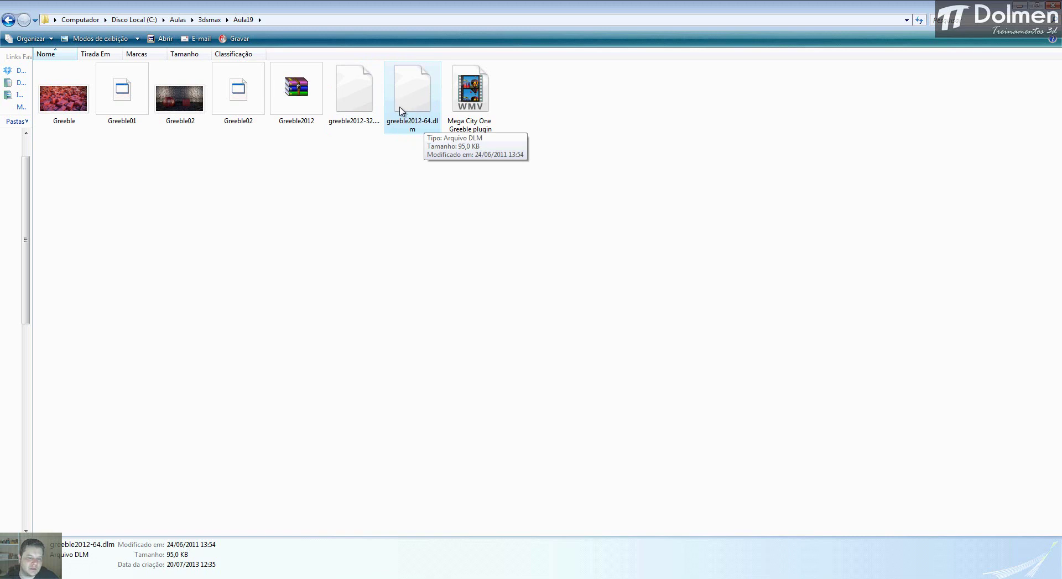
Switch to the 3ds Max 2012 plugins folder and check it for greeble2012-64.dlm
{"action": "left_click", "coordinate": [394, 578]}
{"action": "left_click", "coordinate": [400, 491]}
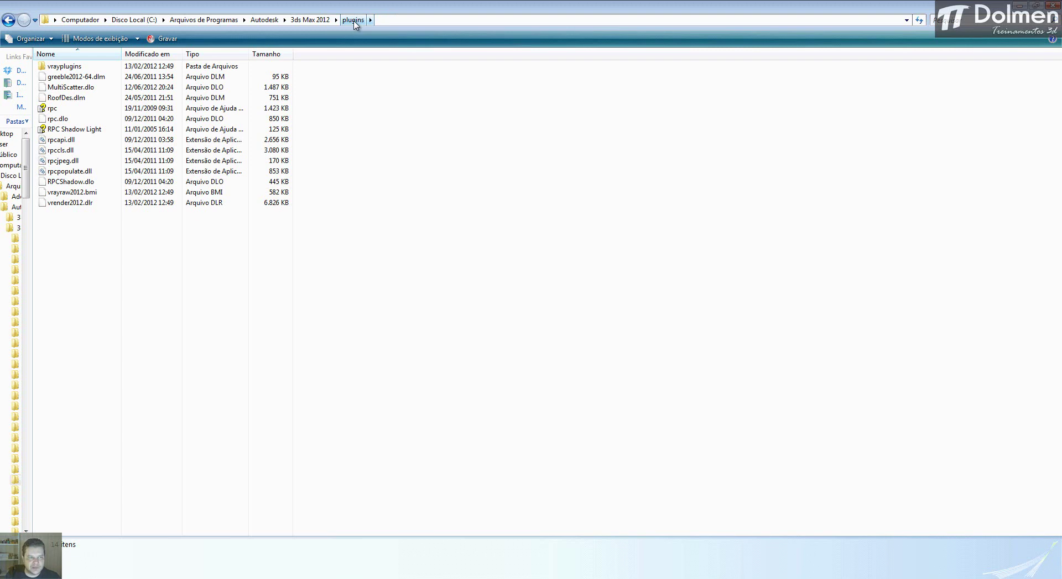
{"action": "left_click", "coordinate": [88, 77]}
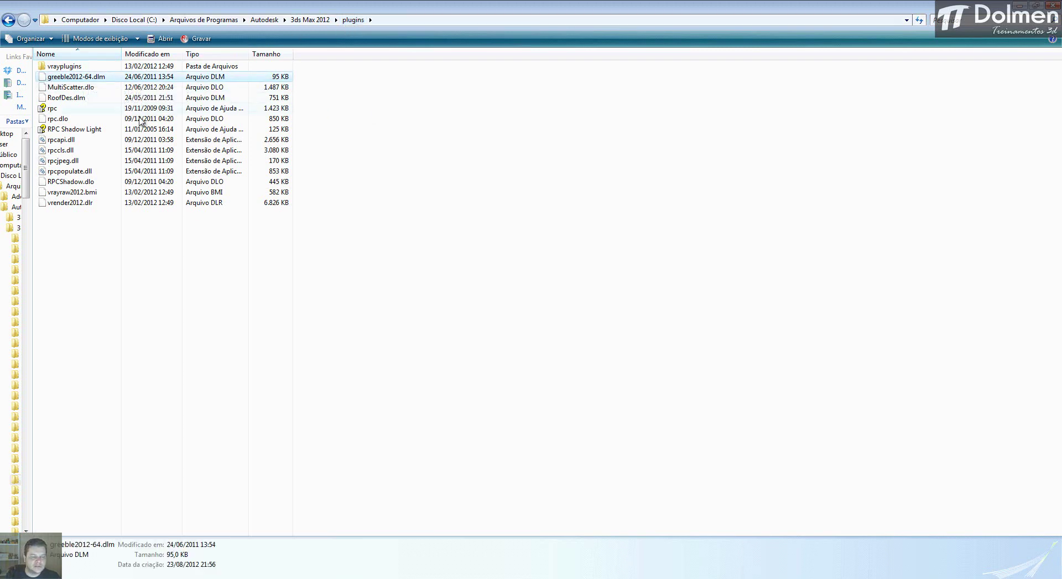
{"action": "left_click", "coordinate": [399, 159]}
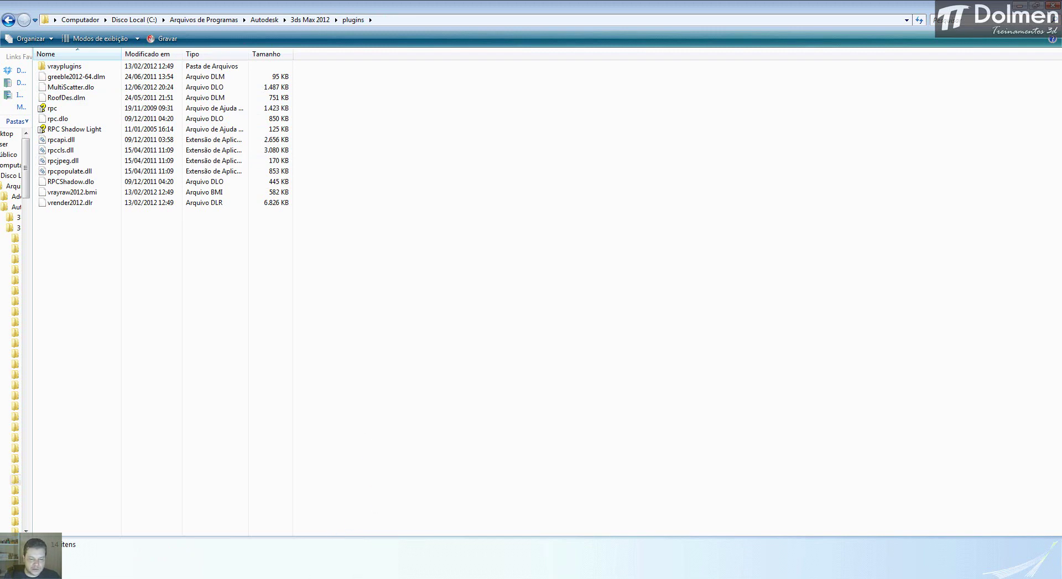
Switch to Windows Media Player to view the "Mega City One Greeble plugin" video
{"action": "left_click", "coordinate": [245, 578]}
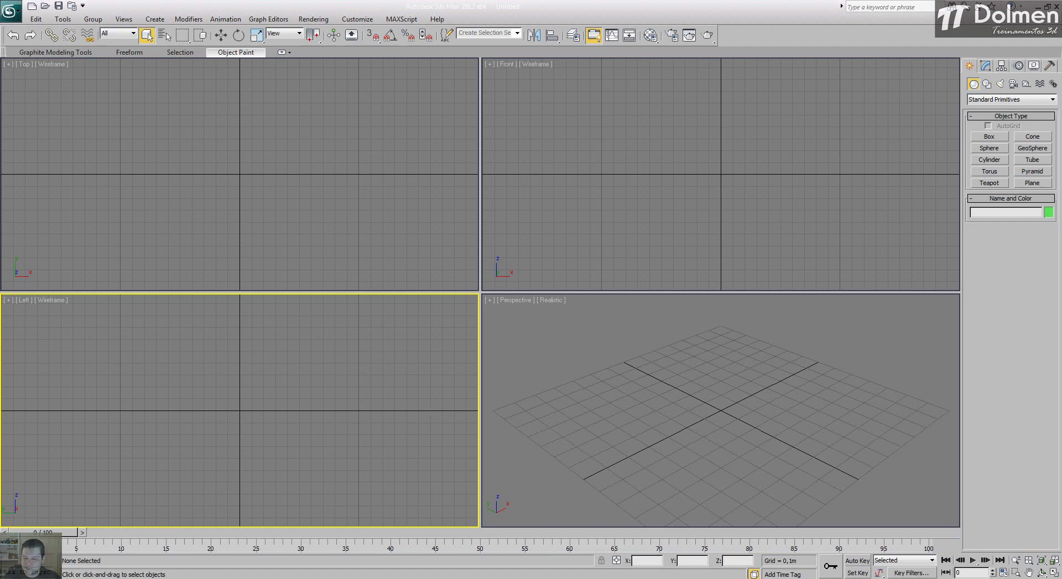
{"action": "left_click", "coordinate": [906, 575]}
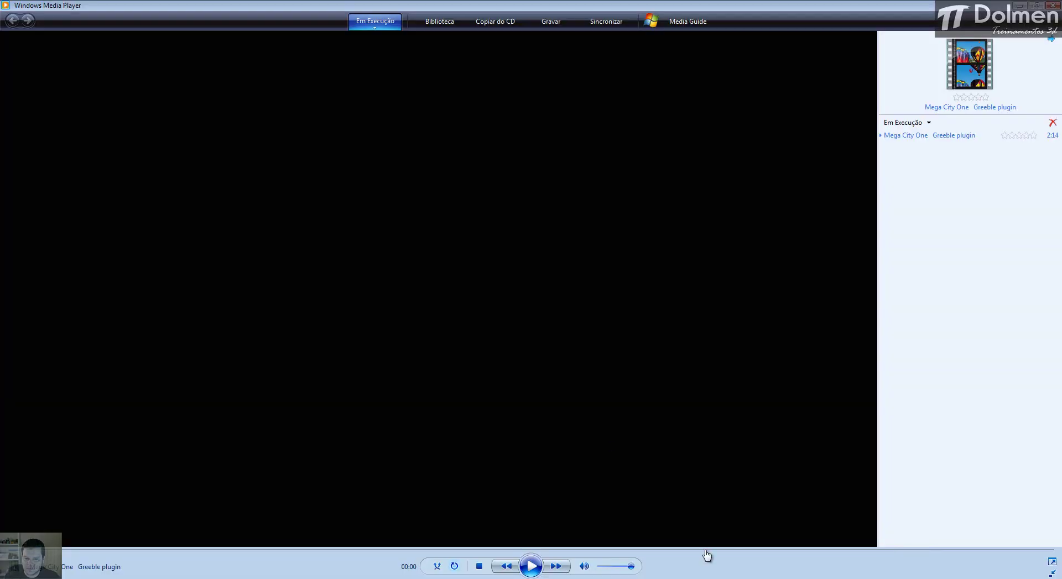
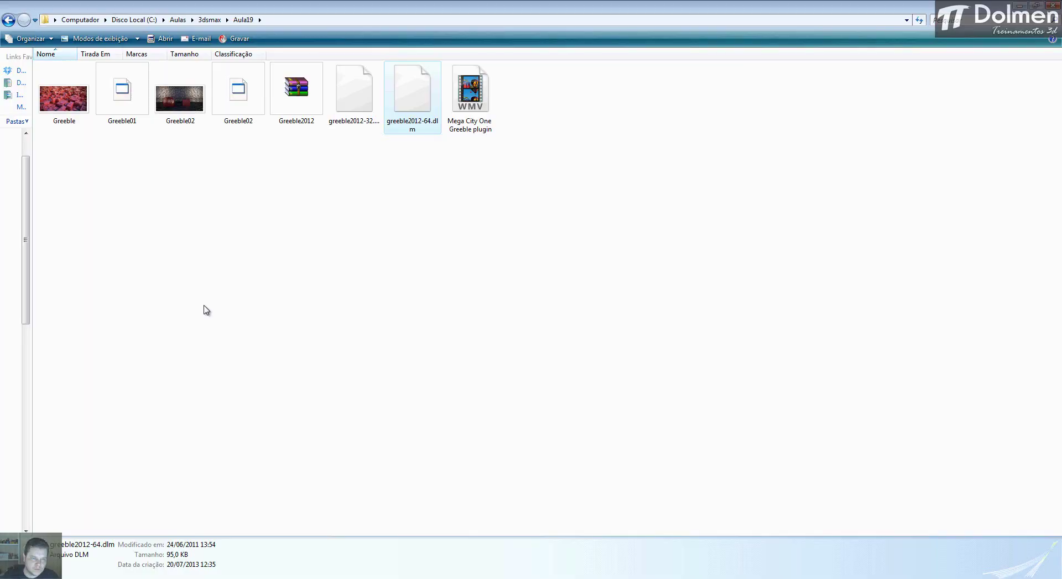
Open the Greeble render image from the Aula19 folder and compare it with the Greeble02 render
{"action": "left_click_drag", "start_coordinate": [83, 116], "coordinate": [170, 157]}
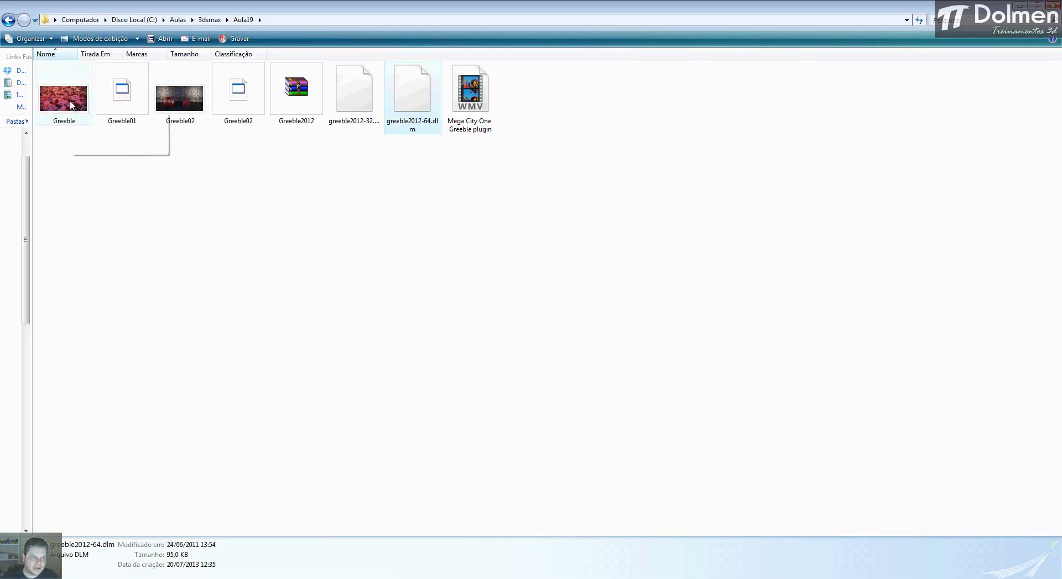
{"action": "double_click", "coordinate": [64, 100]}
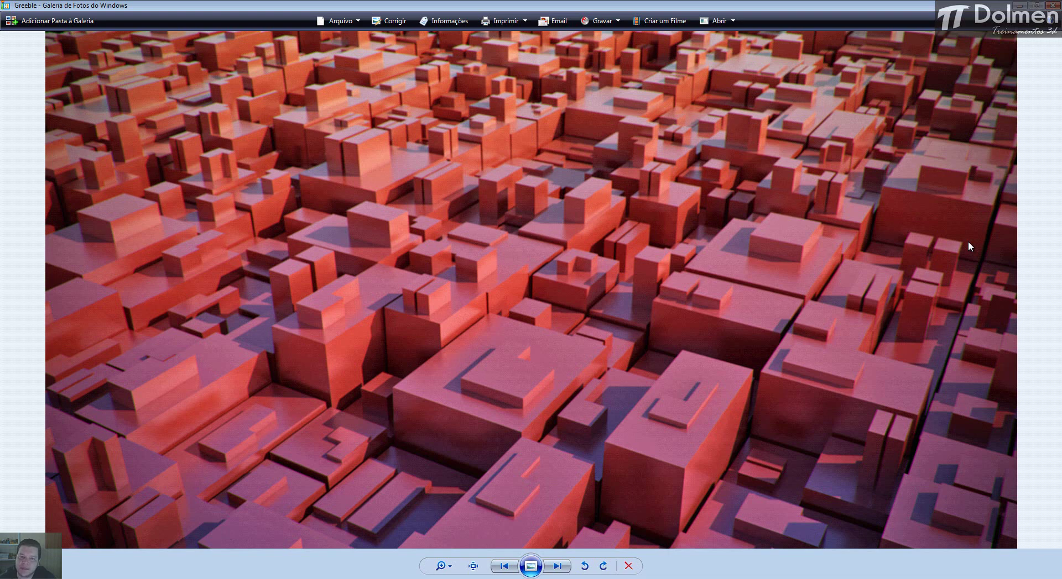
{"action": "key", "text": "Right"}
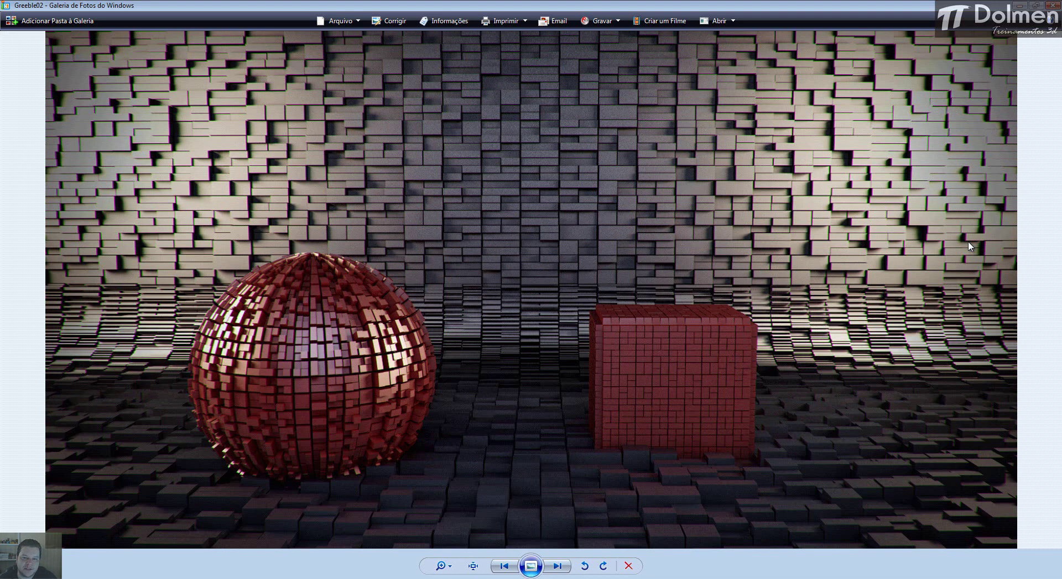
{"action": "key", "text": "Left"}
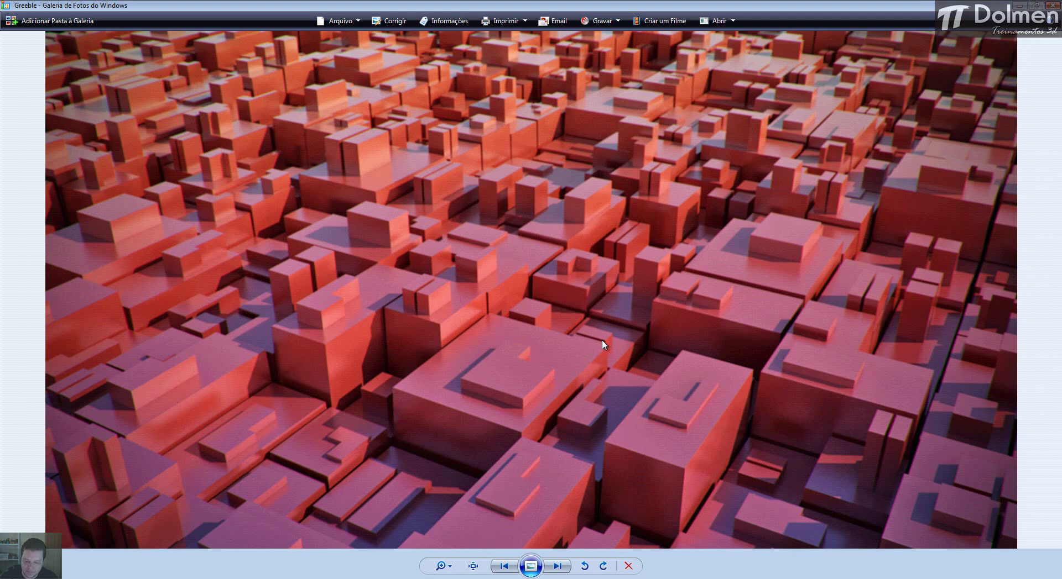
{"action": "key", "text": "Right"}
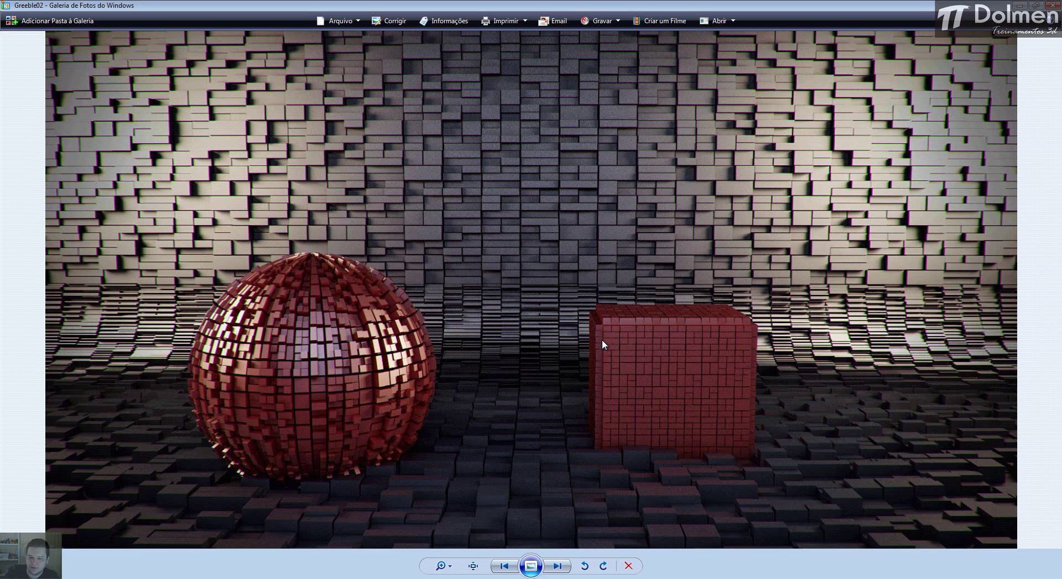
Switch to 3ds Max and create a plane about 0.74 m long and 0.75 m wide in the Top viewport
{"action": "left_click", "coordinate": [324, 578]}
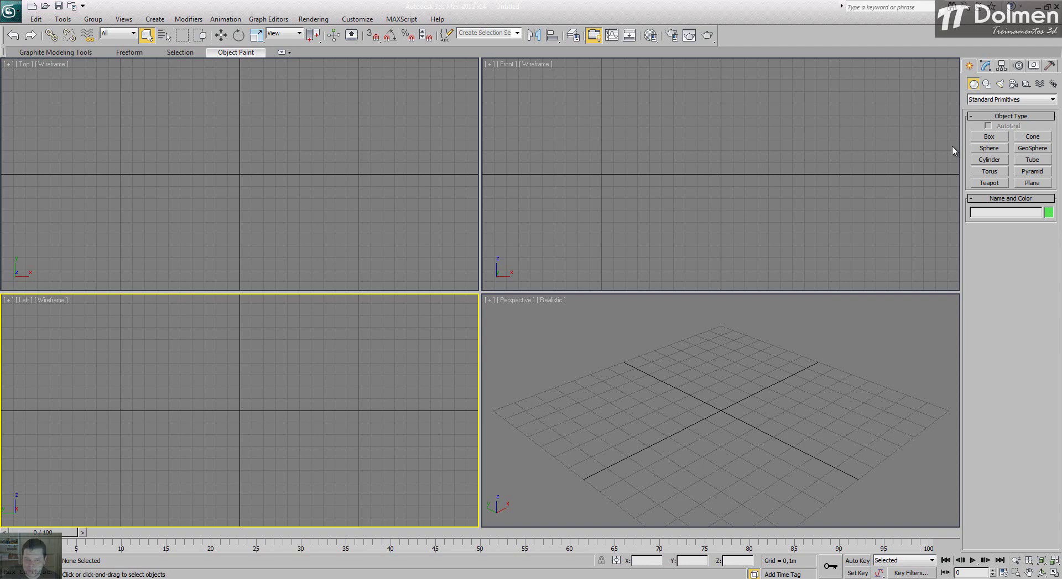
{"action": "left_click", "coordinate": [1029, 184]}
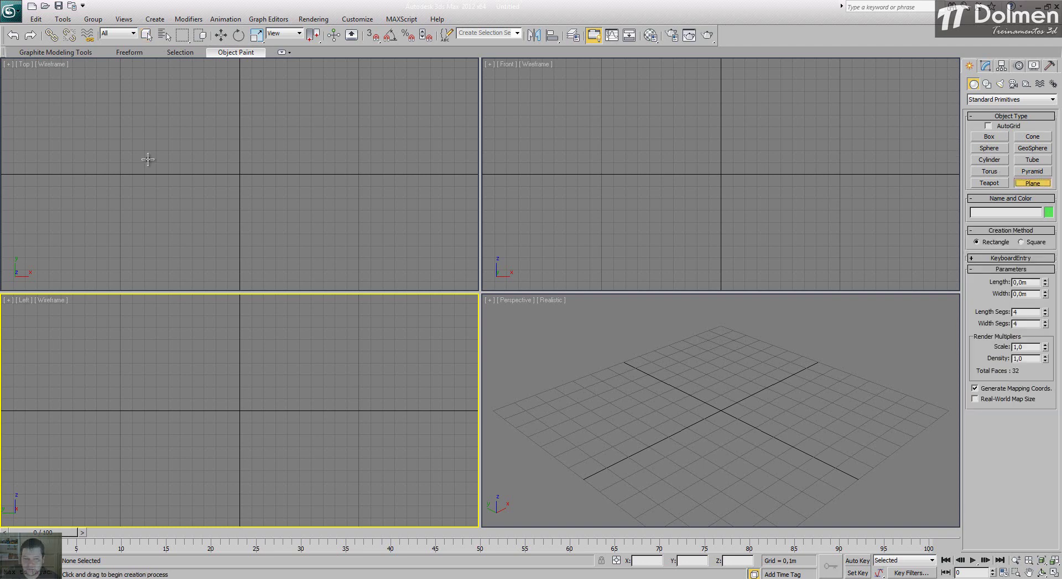
{"action": "left_click_drag", "start_coordinate": [150, 142], "coordinate": [236, 229]}
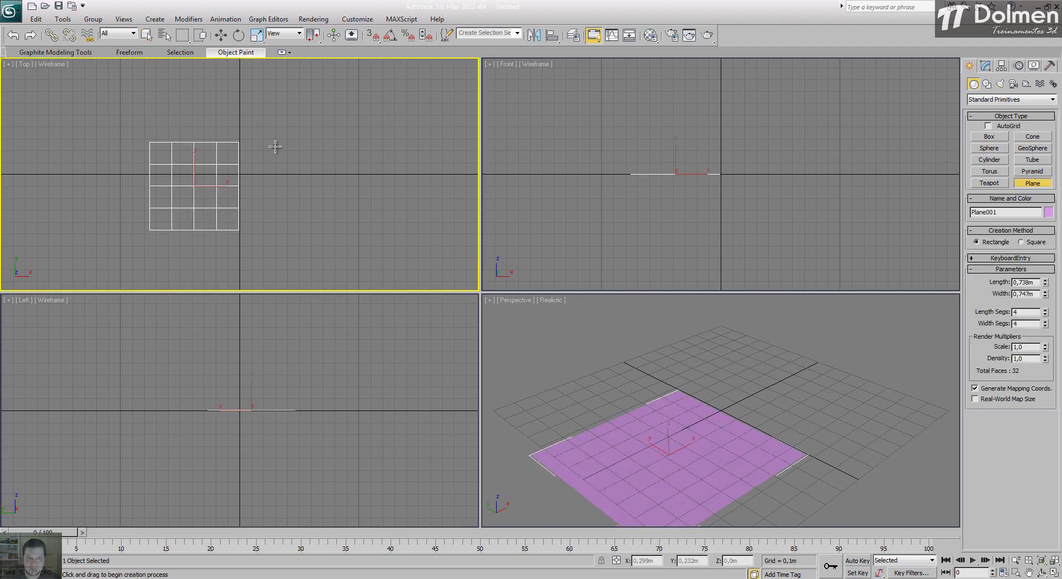
Create a second plane about 0.75 m long and 0.72 m wide beside the first one in the Top viewport
{"action": "left_click_drag", "start_coordinate": [259, 142], "coordinate": [346, 232]}
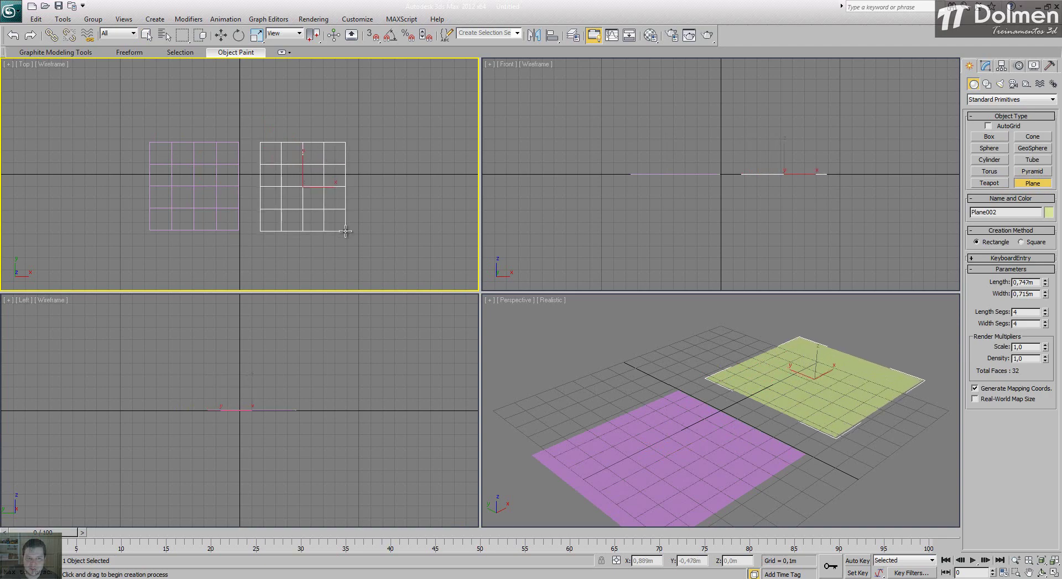
{"action": "middle_click_drag", "start_coordinate": [708, 382], "coordinate": [674, 375]}
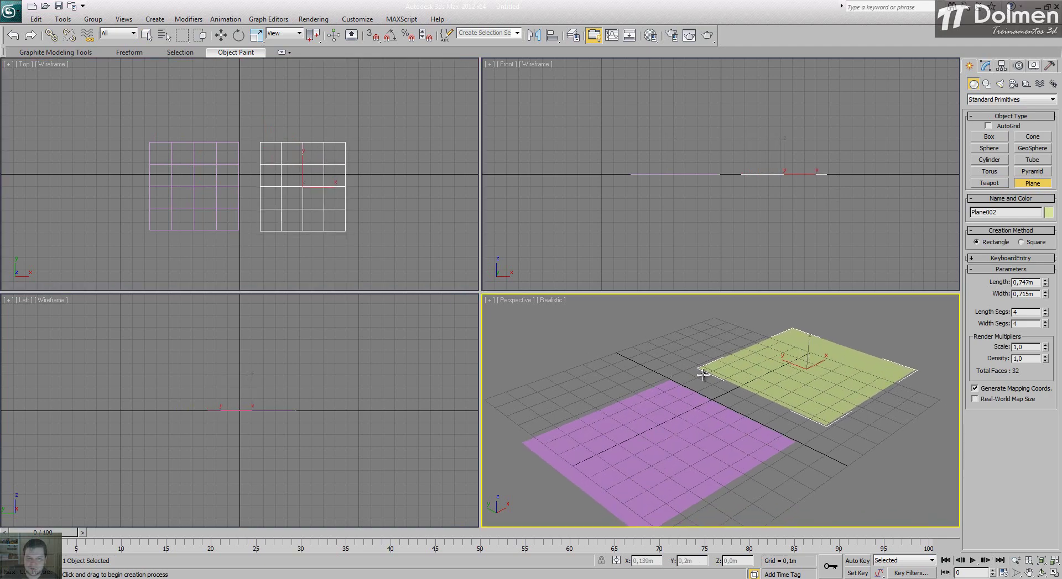
{"action": "right_click", "coordinate": [642, 403]}
Show the first plane's modify parameters and set the Perspective viewport display to Shaded with Edged Faces
{"action": "left_click", "coordinate": [643, 403]}
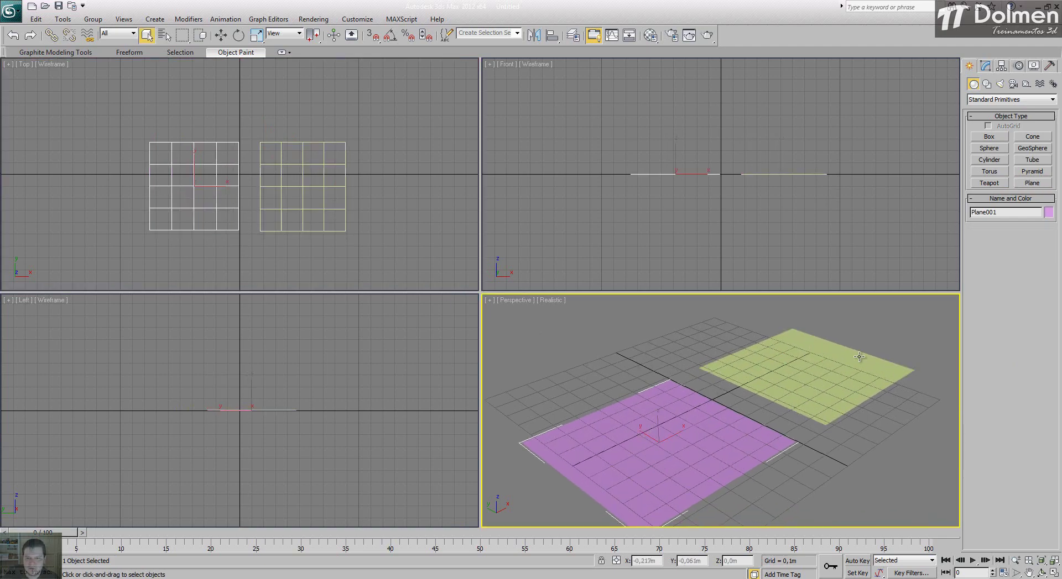
{"action": "left_click", "coordinate": [985, 66]}
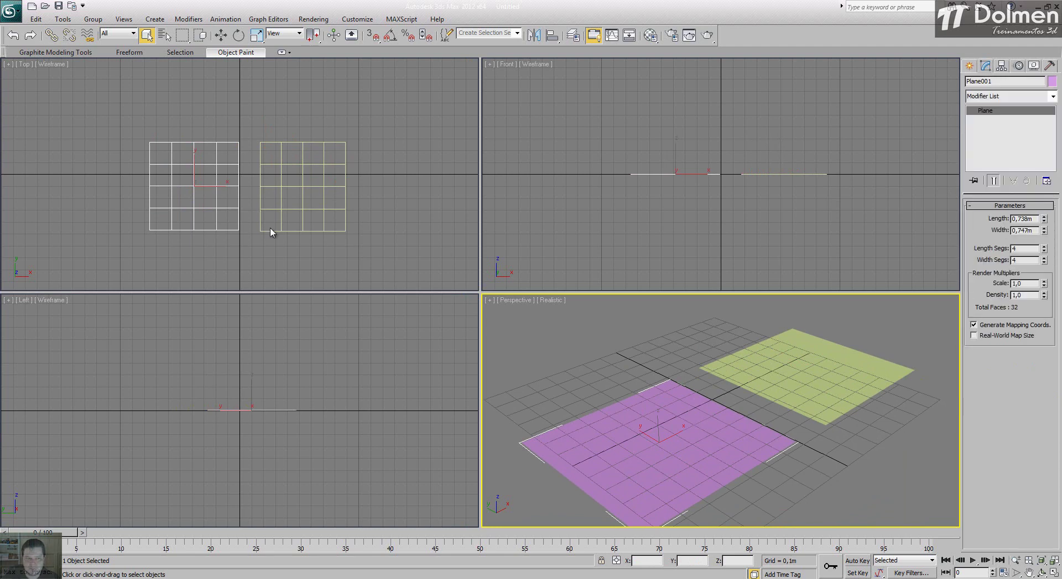
{"action": "middle_click_drag", "start_coordinate": [646, 445], "coordinate": [646, 436]}
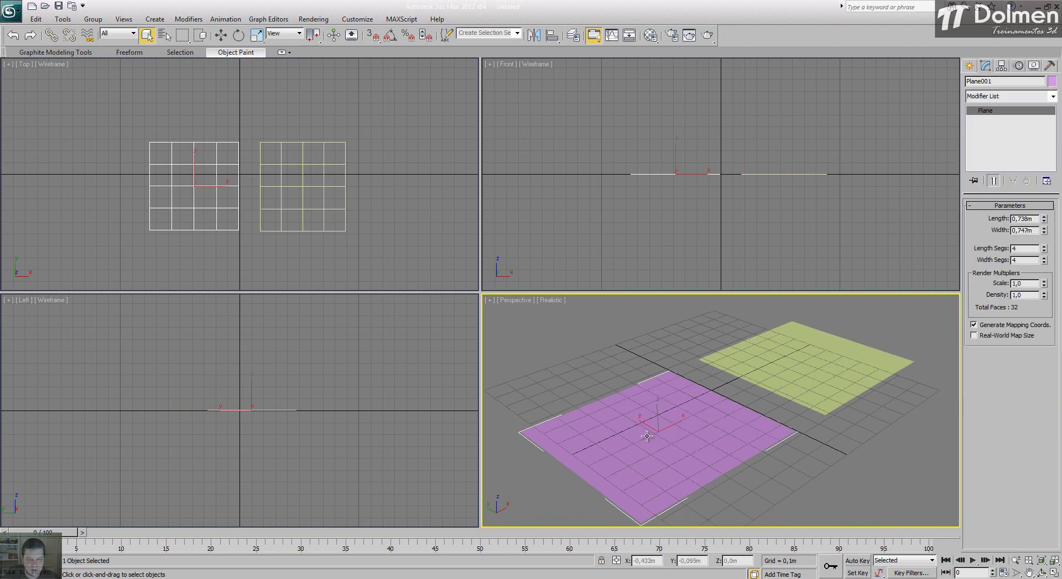
{"action": "key", "text": "F4"}
{"action": "left_click", "coordinate": [570, 300]}
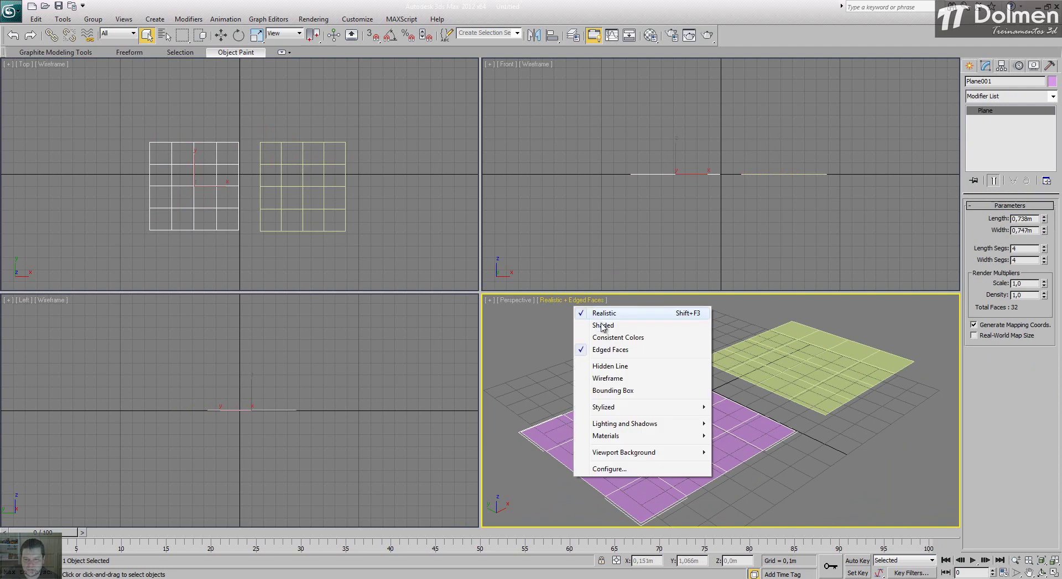
{"action": "left_click", "coordinate": [548, 325]}
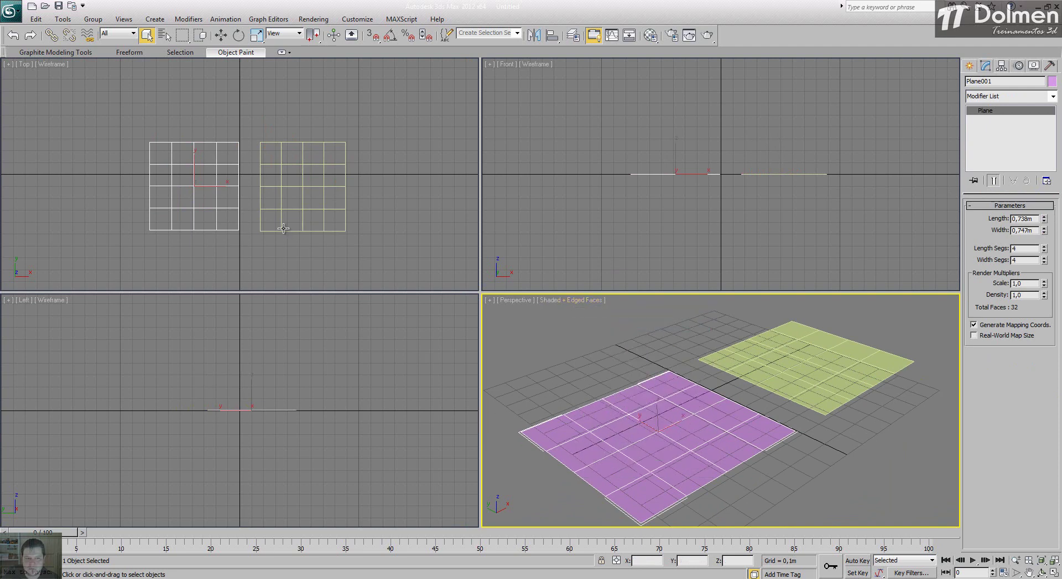
Set the second plane's length and width segments to 20 each
{"action": "left_click", "coordinate": [809, 355]}
{"action": "left_click_drag", "start_coordinate": [1022, 249], "coordinate": [1006, 251]}
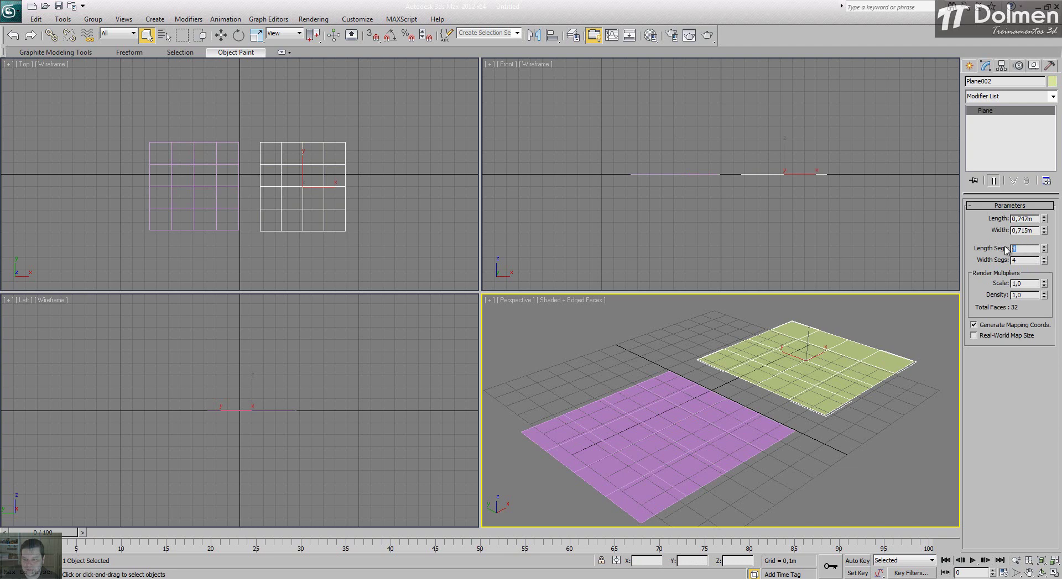
{"action": "type", "text": "20"}
{"action": "key", "text": "Tab"}
{"action": "type", "text": "20"}
{"action": "key", "text": "Return"}
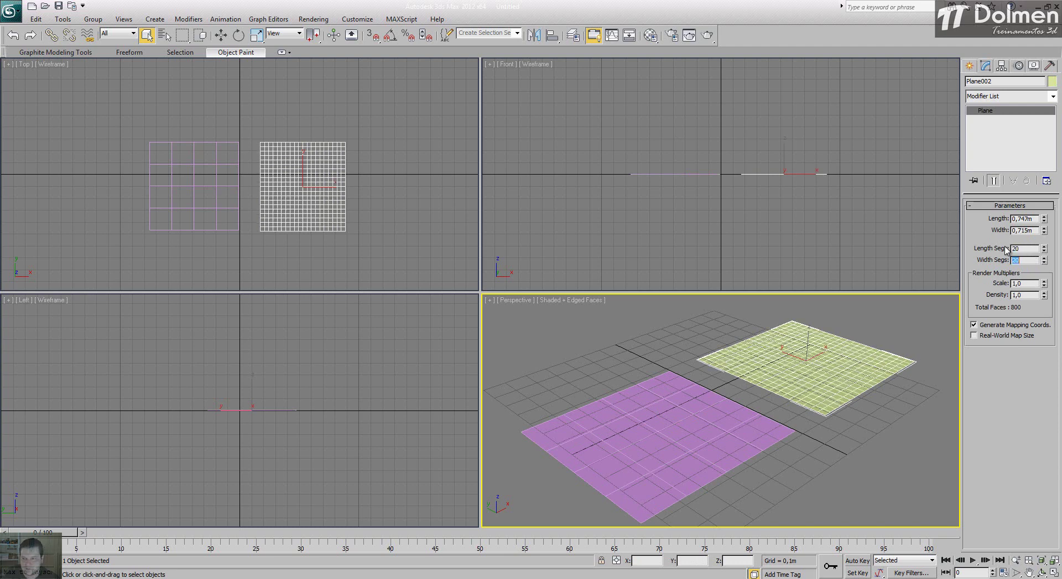
Maximize the Perspective viewport, angle the view so both planes fill it, and clear the selection
{"action": "middle_click_drag", "start_coordinate": [804, 361], "coordinate": [797, 363]}
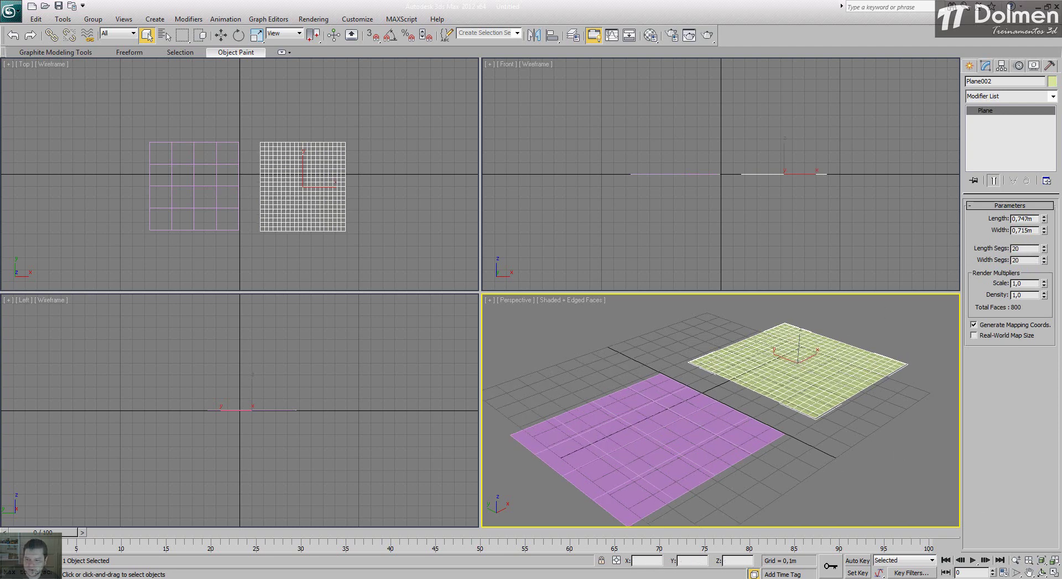
{"action": "left_click", "coordinate": [1053, 573]}
{"action": "left_click", "coordinate": [1041, 573]}
{"action": "left_click_drag", "start_coordinate": [554, 336], "coordinate": [540, 346]}
{"action": "middle_click_drag", "start_coordinate": [540, 329], "coordinate": [562, 318]}
{"action": "right_click", "coordinate": [561, 317]}
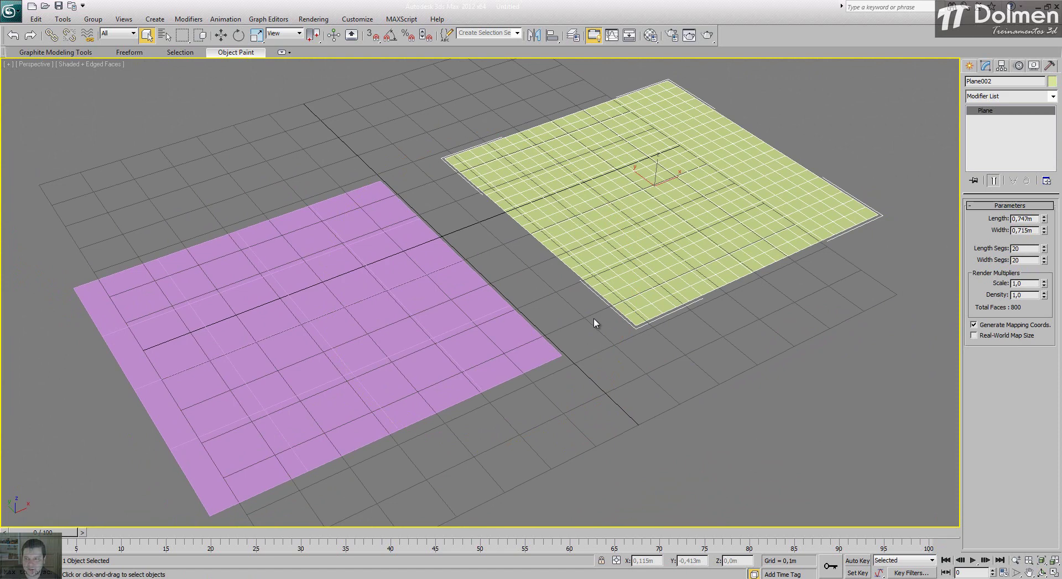
{"action": "left_click", "coordinate": [689, 367]}
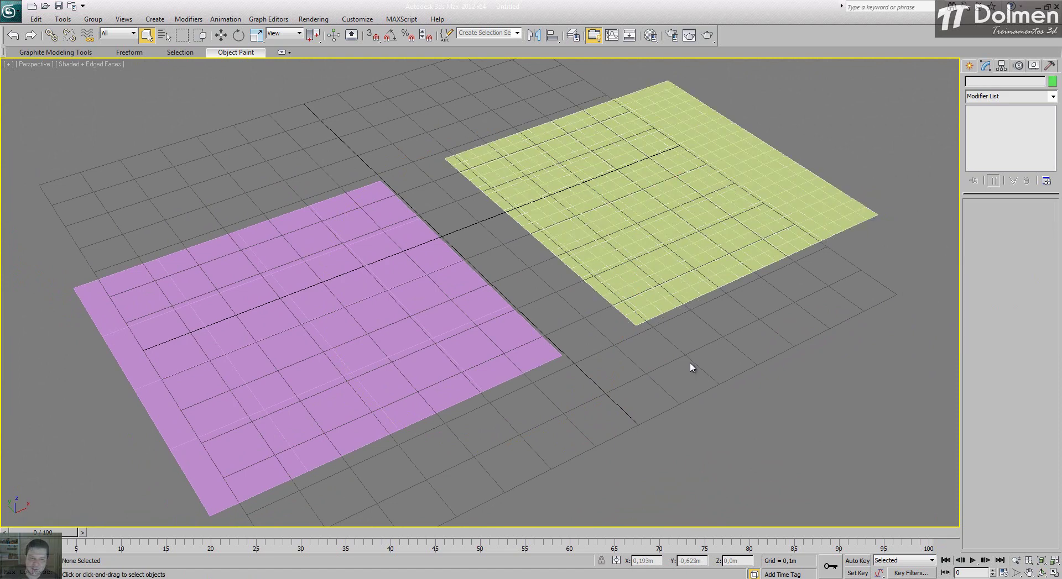
Apply the Greeble modifier to the first plane, the one with 4 by 4 segments
{"action": "left_click", "coordinate": [380, 309]}
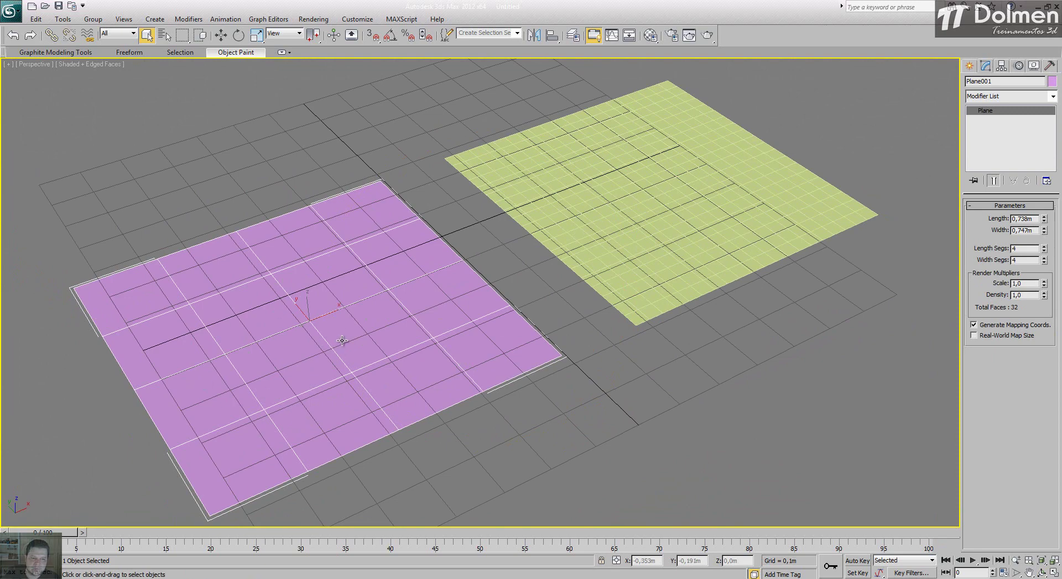
{"action": "middle_click_drag", "start_coordinate": [343, 341], "coordinate": [514, 308]}
{"action": "scroll", "coordinate": [470, 314], "scroll_direction": "up", "scroll_amount": 3}
{"action": "scroll", "coordinate": [514, 308], "scroll_direction": "down", "scroll_amount": 3}
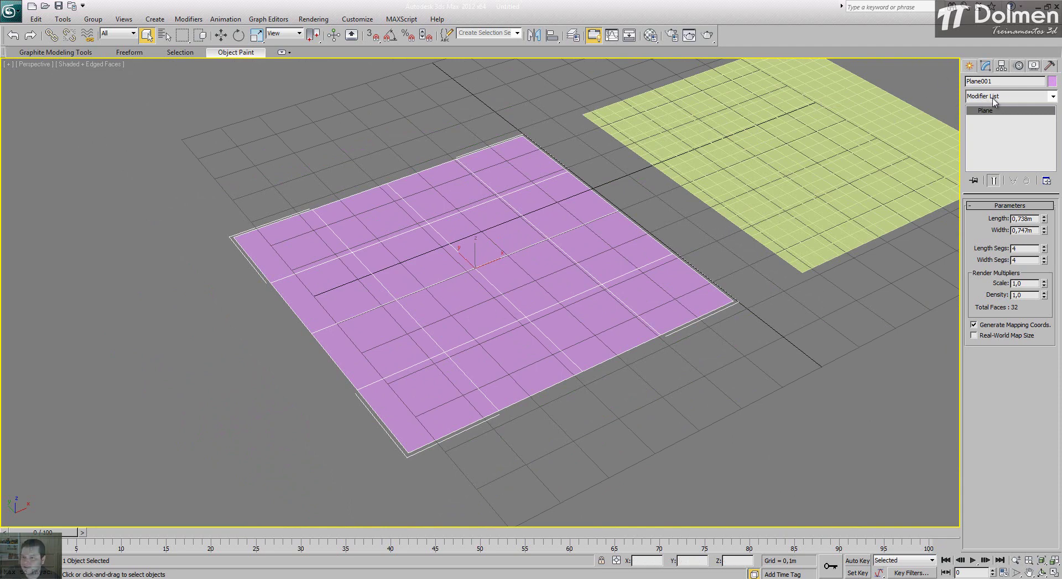
{"action": "left_click", "coordinate": [1023, 102]}
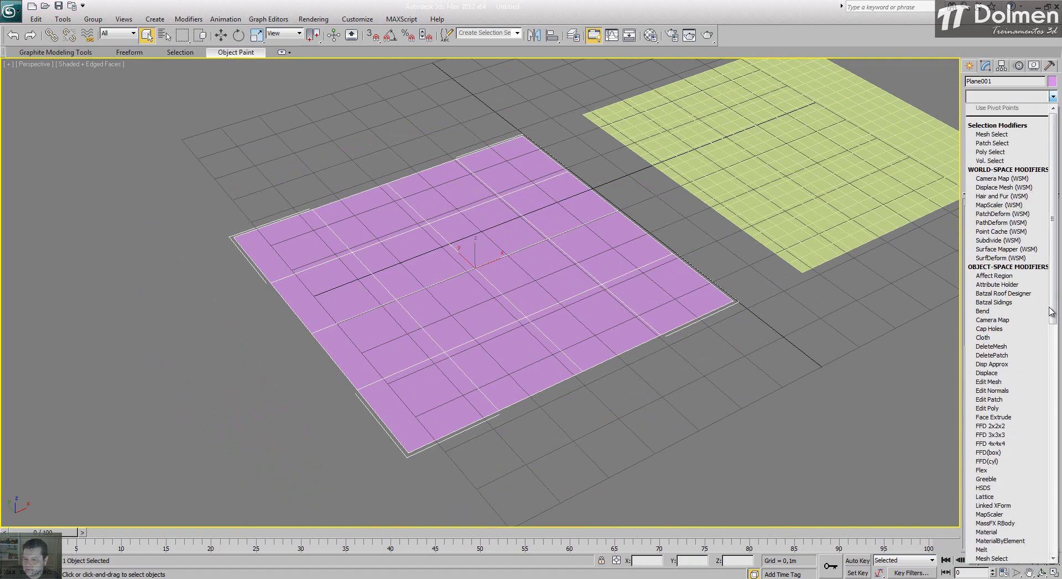
{"action": "left_click", "coordinate": [1005, 480]}
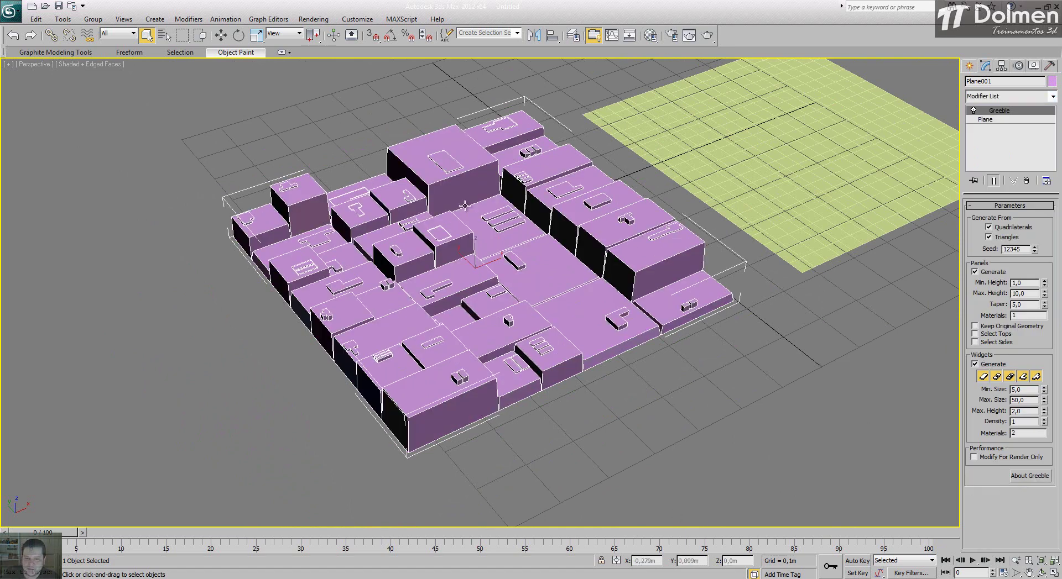
Test the Greeble modifier with Quadrilaterals and Triangles generation switched off, and switch both options back on
{"action": "middle_click_drag", "start_coordinate": [543, 344], "coordinate": [536, 356]}
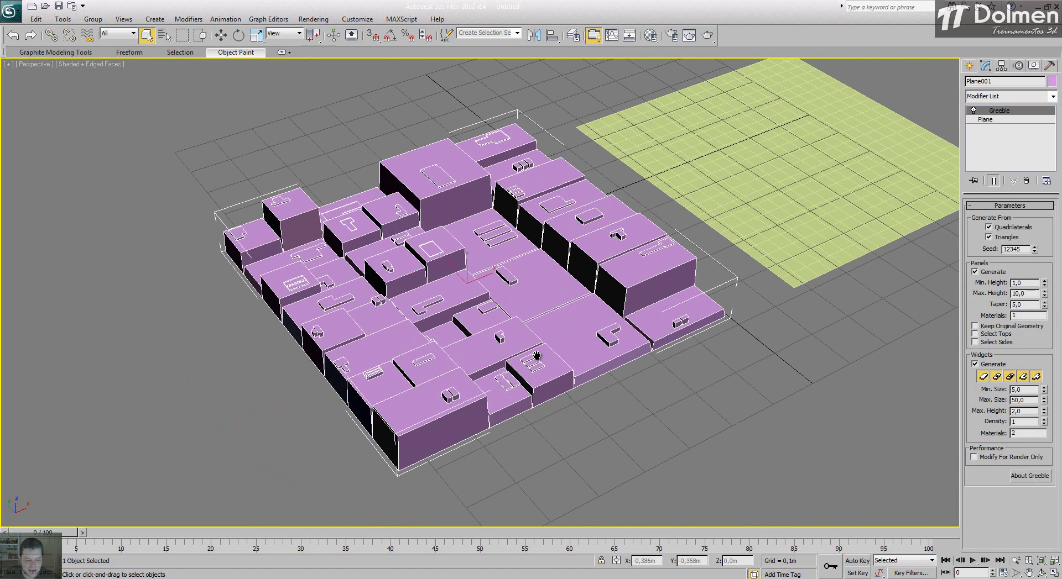
{"action": "middle_click_drag", "start_coordinate": [462, 358], "coordinate": [509, 347], "text": "alt"}
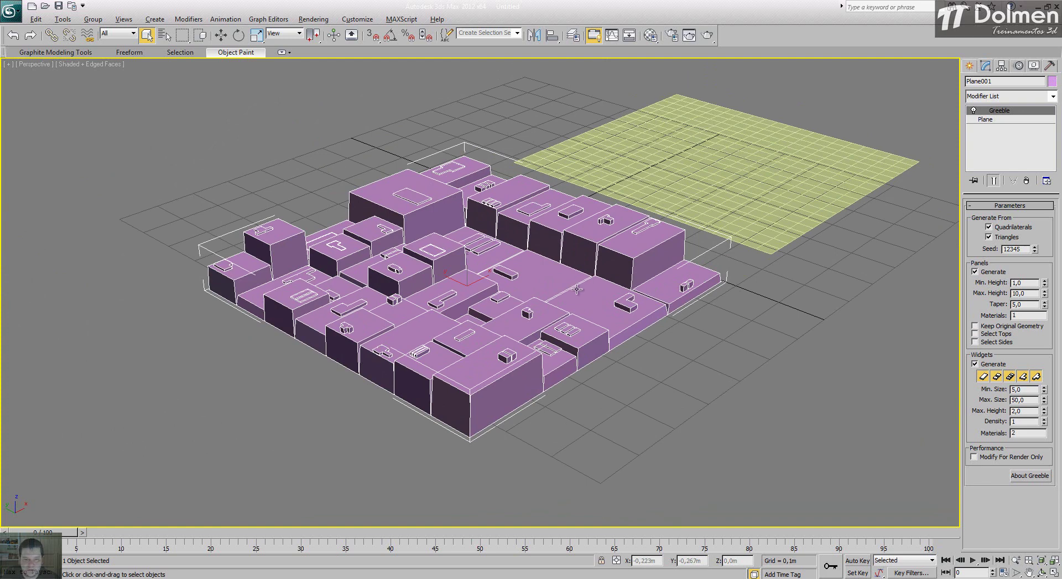
{"action": "middle_click_drag", "start_coordinate": [585, 281], "coordinate": [569, 297], "text": "alt"}
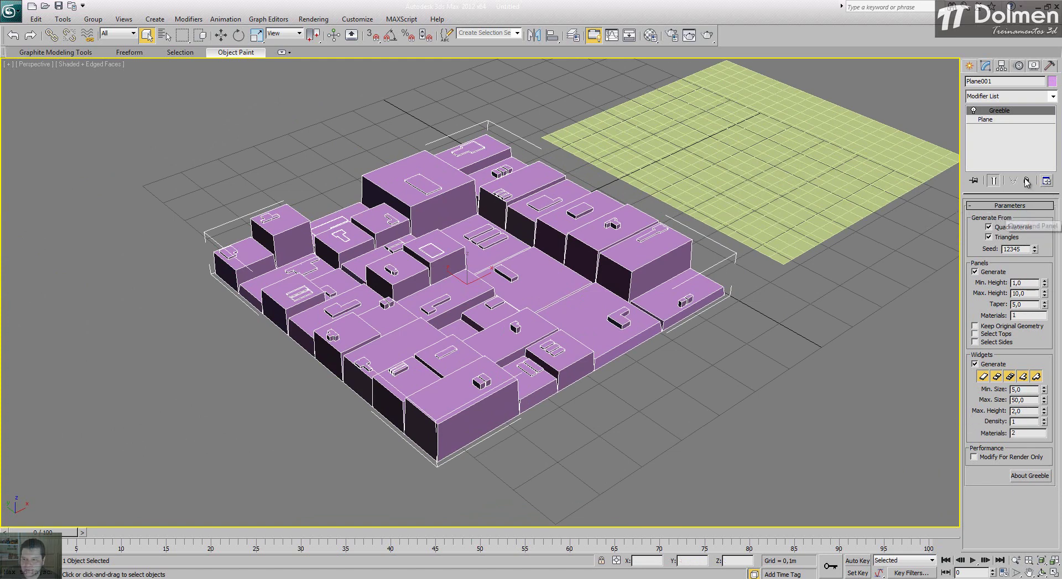
{"action": "left_click", "coordinate": [1002, 228]}
{"action": "left_click", "coordinate": [1001, 235]}
{"action": "left_click", "coordinate": [1002, 228]}
{"action": "left_click", "coordinate": [998, 237]}
{"action": "left_click", "coordinate": [997, 229]}
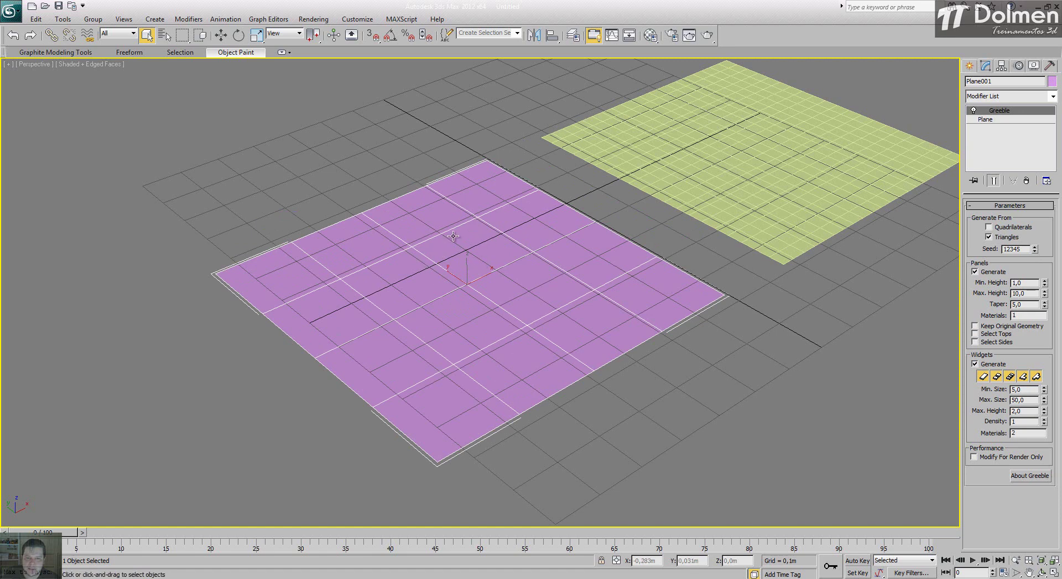
{"action": "left_click", "coordinate": [1017, 229]}
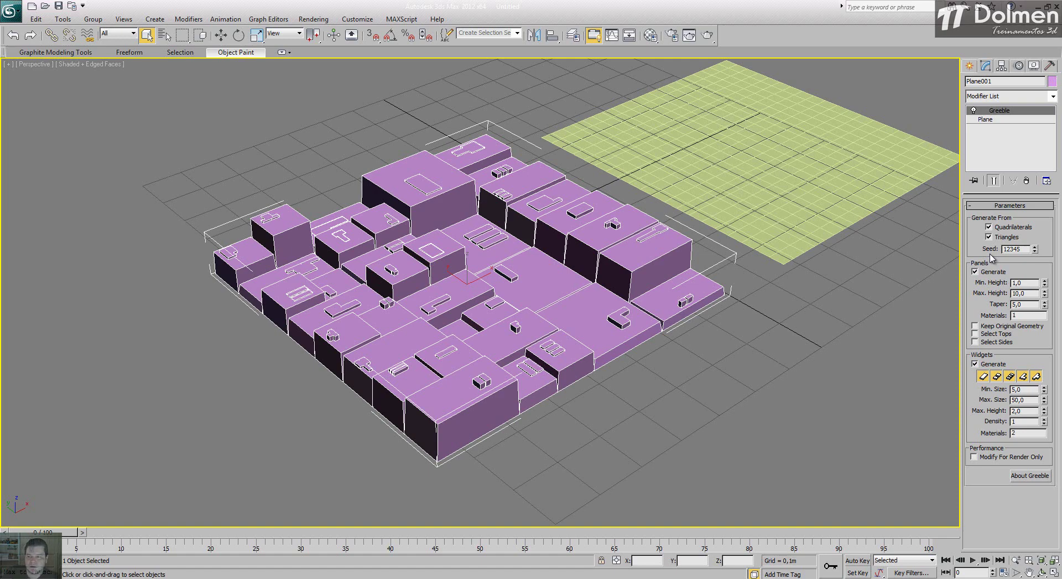
Try several Greeble seed values to vary the block layout, ending with a seed of 12350
{"action": "left_click_drag", "start_coordinate": [1031, 255], "coordinate": [1036, 256]}
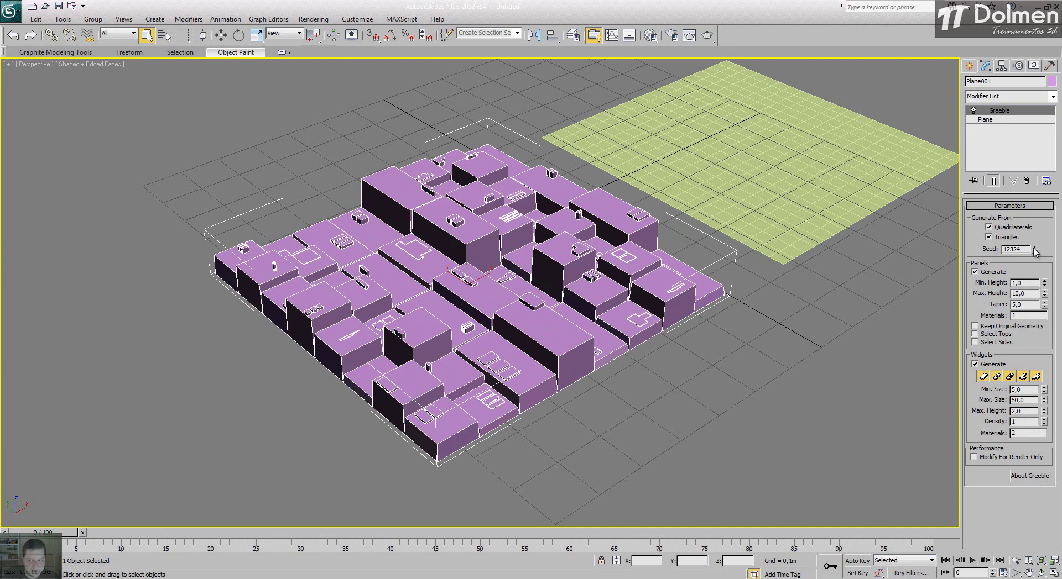
{"action": "left_click_drag", "start_coordinate": [1034, 247], "coordinate": [1033, 248]}
{"action": "left_click", "coordinate": [1034, 248]}
{"action": "left_click", "coordinate": [1034, 248]}
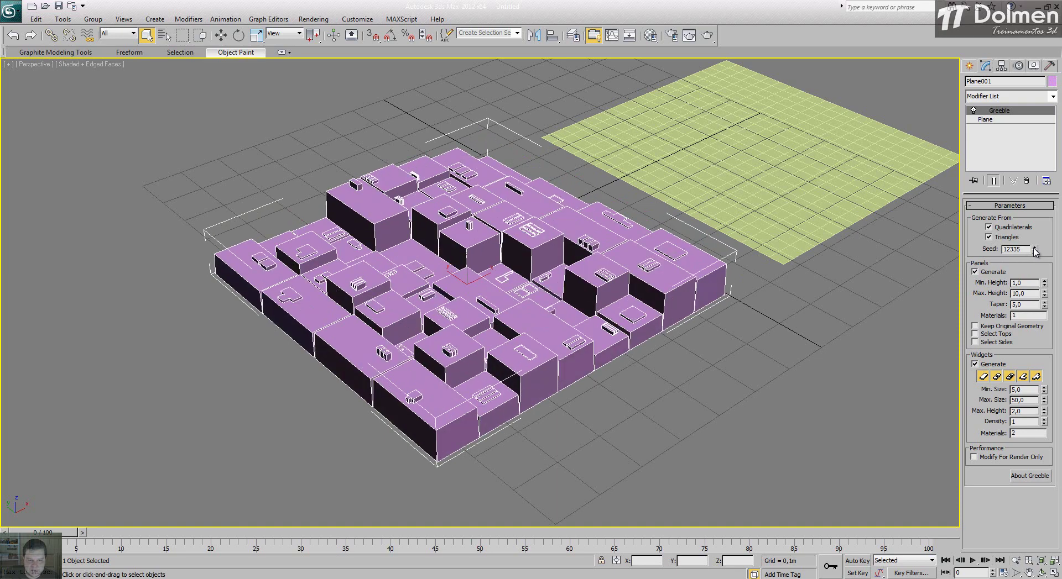
{"action": "left_click", "coordinate": [1034, 248]}
{"action": "left_click", "coordinate": [1034, 248]}
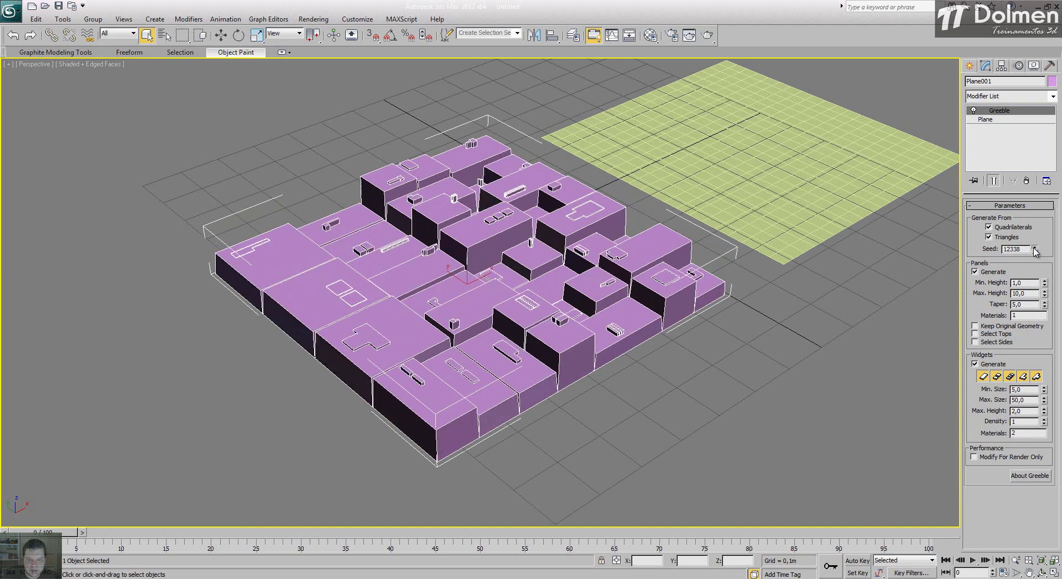
{"action": "left_click", "coordinate": [1034, 248]}
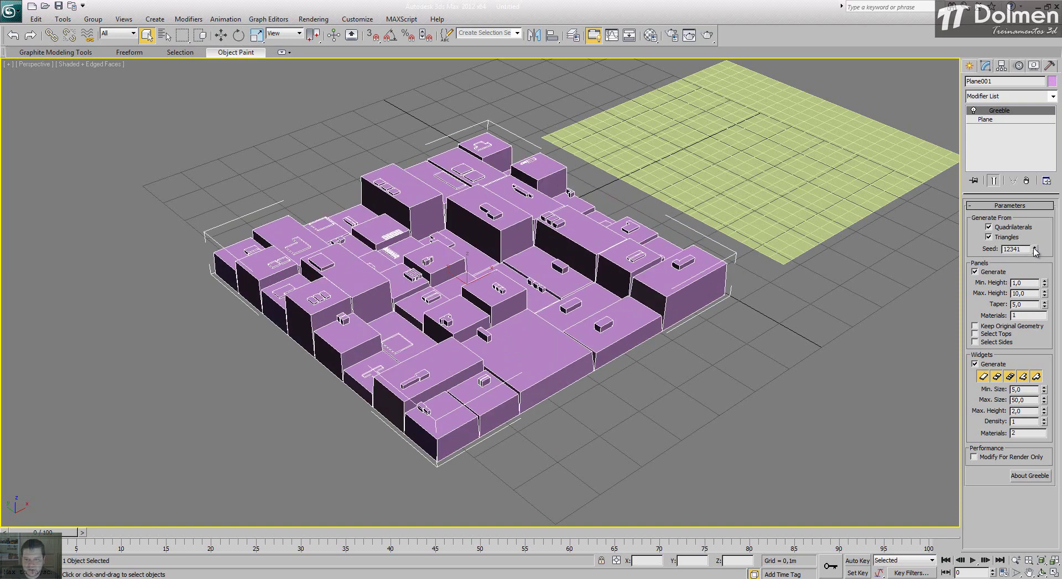
{"action": "left_click", "coordinate": [1033, 247]}
{"action": "left_click", "coordinate": [1034, 248]}
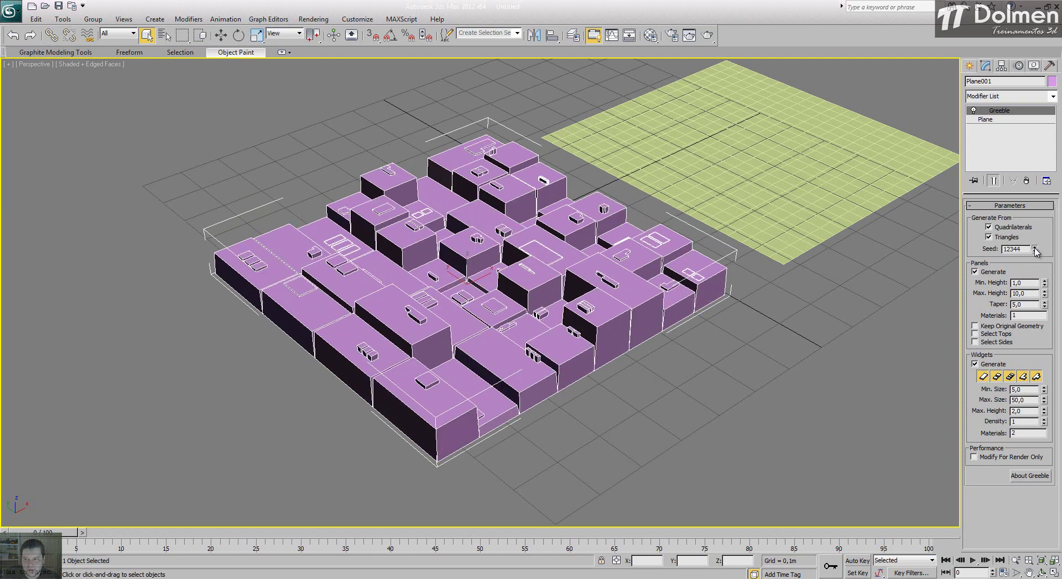
{"action": "left_click", "coordinate": [1034, 247]}
{"action": "left_click", "coordinate": [1033, 247]}
{"action": "left_click", "coordinate": [1034, 248]}
{"action": "left_click", "coordinate": [1034, 248]}
{"action": "left_click", "coordinate": [1034, 248]}
{"action": "left_click", "coordinate": [1034, 248]}
{"action": "left_click", "coordinate": [1034, 248]}
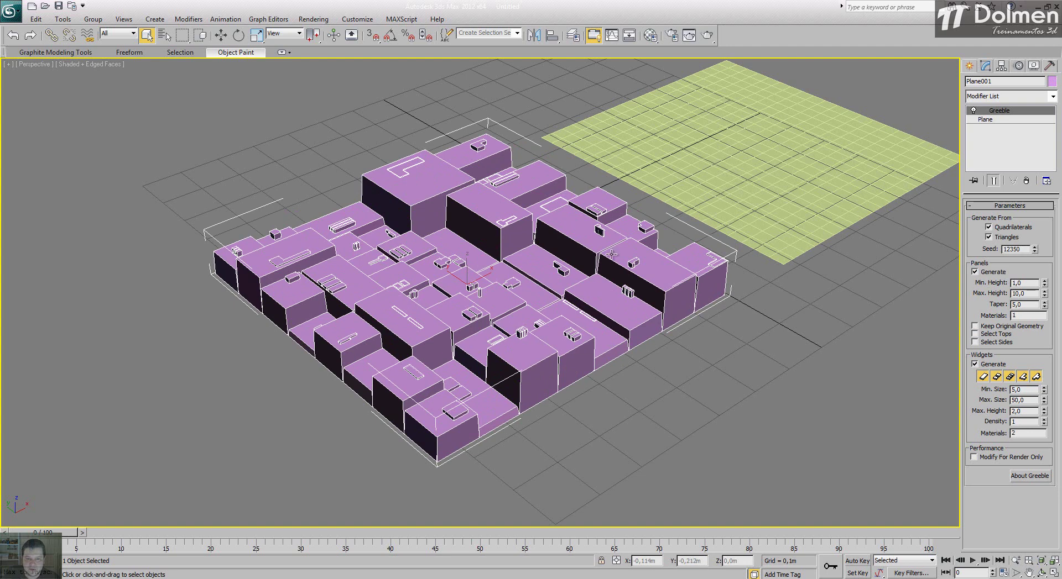
Switch Greeble panel generation off and on to compare the widgets alone with the full blocks, leaving panels enabled
{"action": "middle_click_drag", "start_coordinate": [648, 276], "coordinate": [683, 293]}
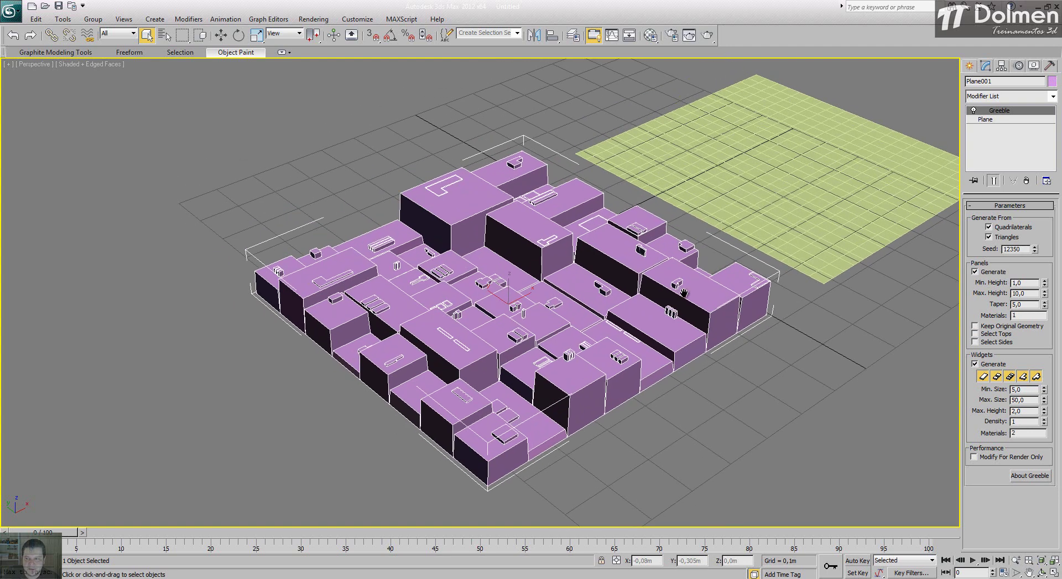
{"action": "left_click", "coordinate": [989, 273]}
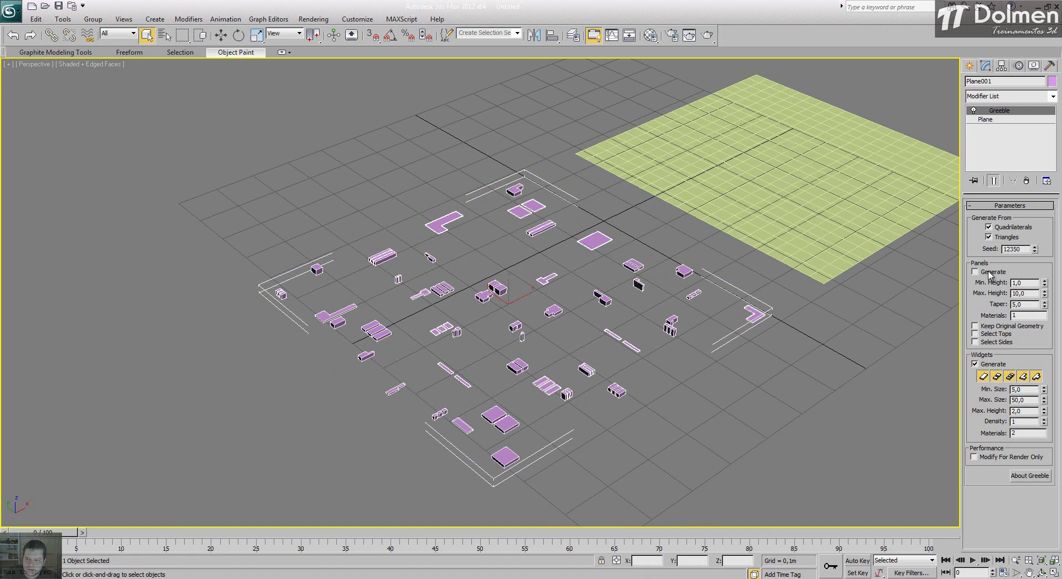
{"action": "left_click", "coordinate": [975, 272]}
{"action": "left_click", "coordinate": [989, 273]}
{"action": "scroll", "coordinate": [764, 285], "scroll_direction": "up", "scroll_amount": 4}
{"action": "middle_click_drag", "start_coordinate": [761, 290], "coordinate": [756, 269]}
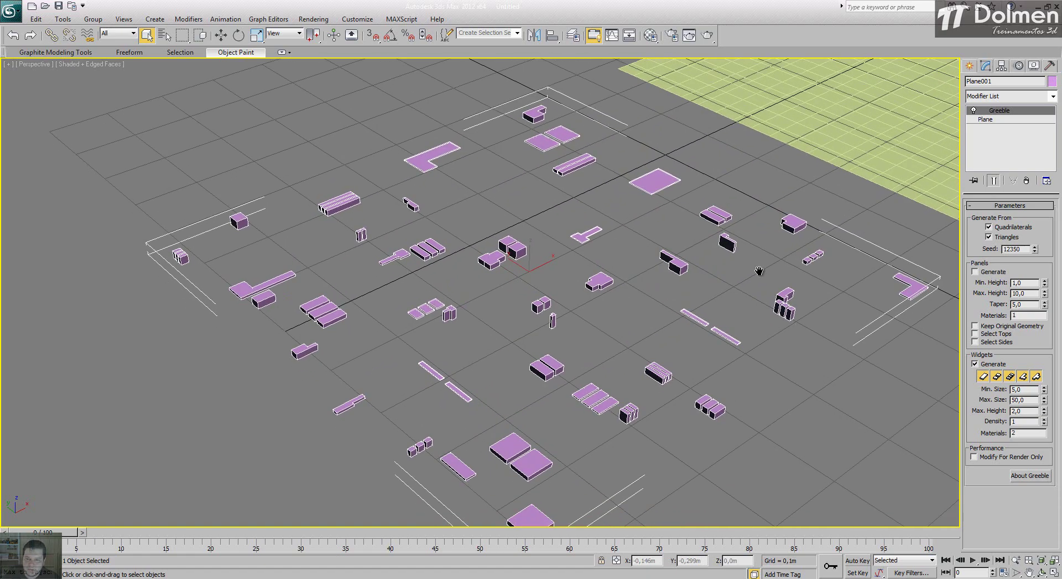
{"action": "left_click", "coordinate": [994, 273]}
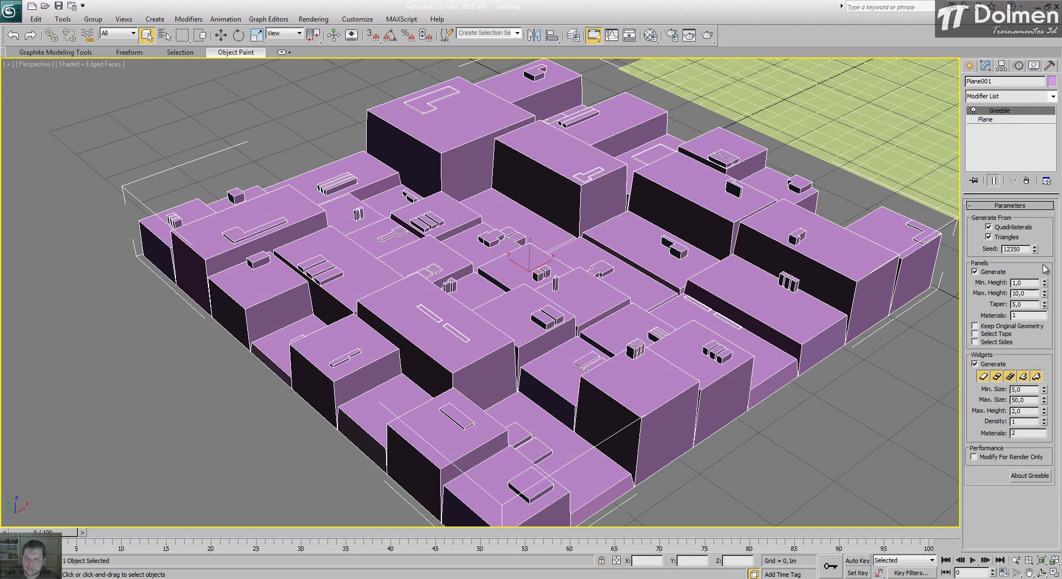
{"action": "left_click", "coordinate": [994, 274]}
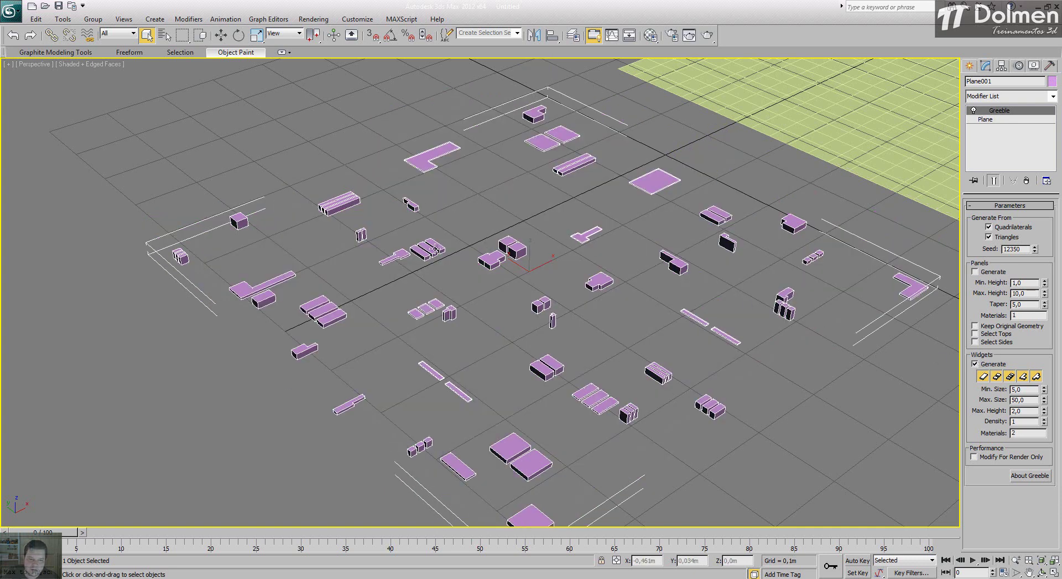
{"action": "left_click", "coordinate": [991, 275]}
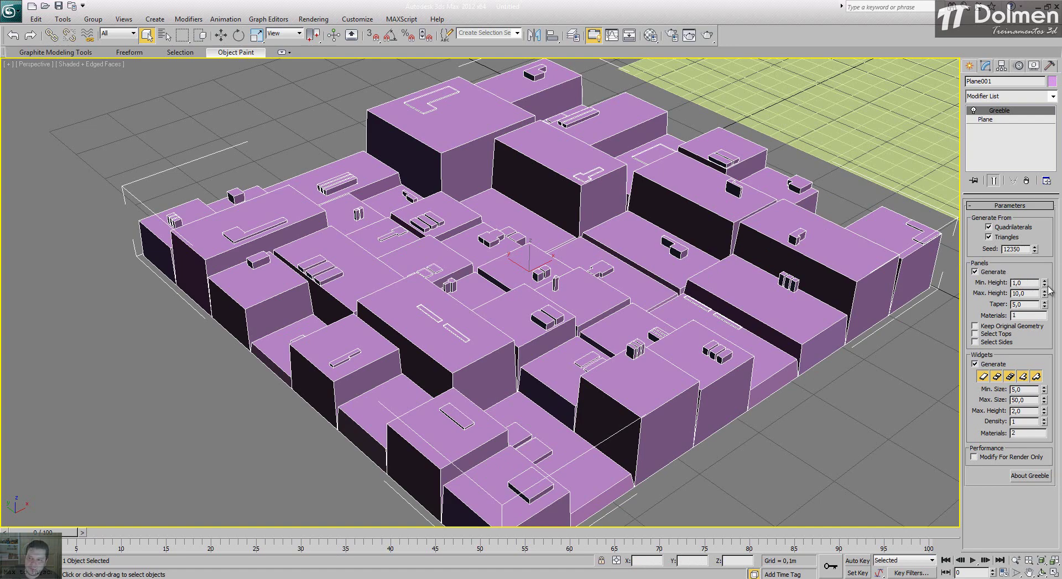
Set both the minimum and maximum height of the Greeble panels to 4.5
{"action": "left_click_drag", "start_coordinate": [1044, 285], "coordinate": [1007, 301]}
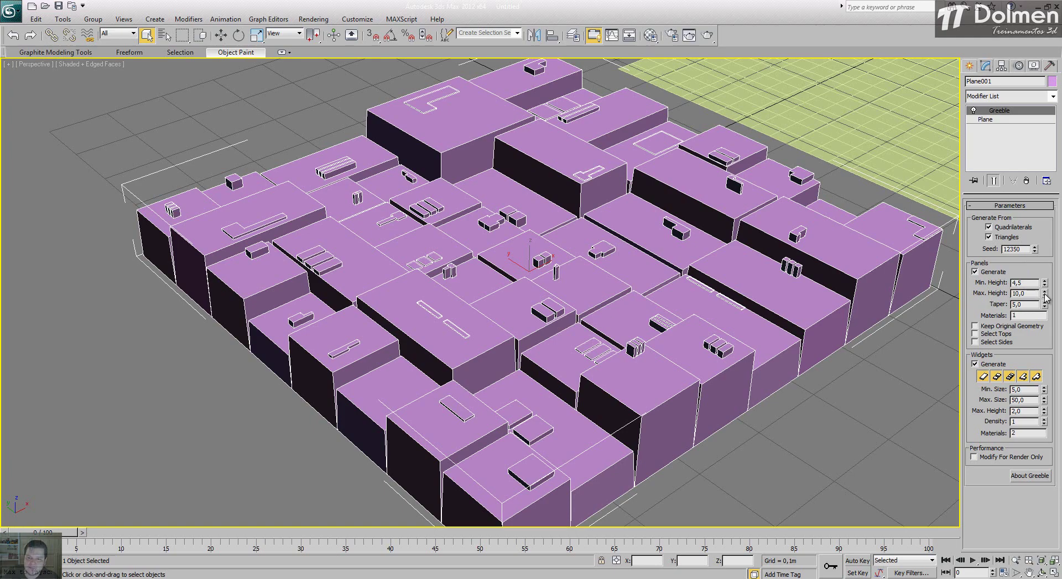
{"action": "left_click_drag", "start_coordinate": [1045, 297], "coordinate": [1040, 321]}
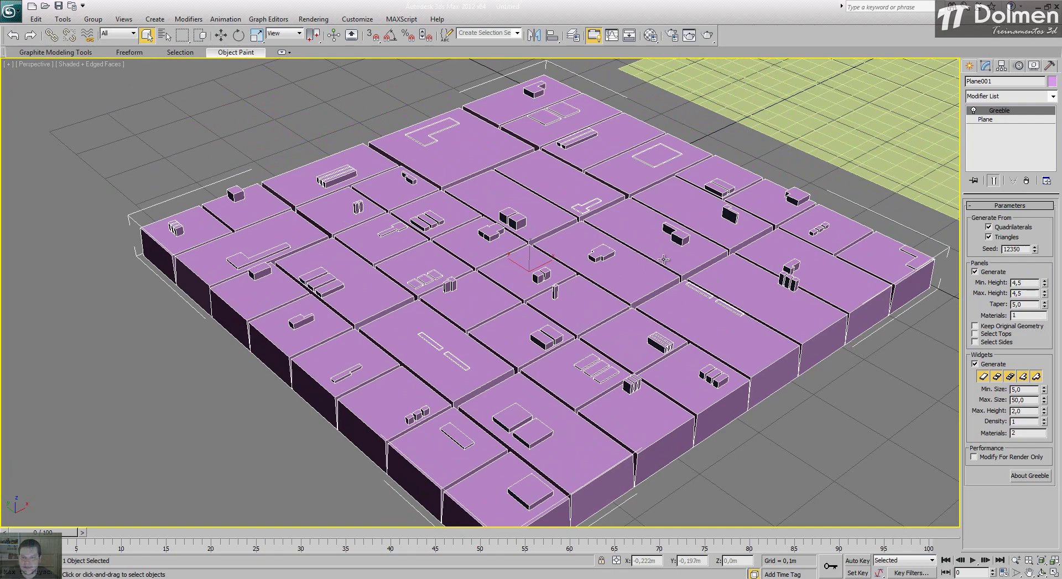
Raise the minimum height of the Greeble panels to 7.8
{"action": "mouse_move", "coordinate": [551, 414]}
{"action": "middle_mouse_down", "text": "alt"}
{"action": "mouse_move", "coordinate": [501, 381]}
{"action": "mouse_move", "coordinate": [534, 410]}
{"action": "middle_mouse_up", "text": "alt"}
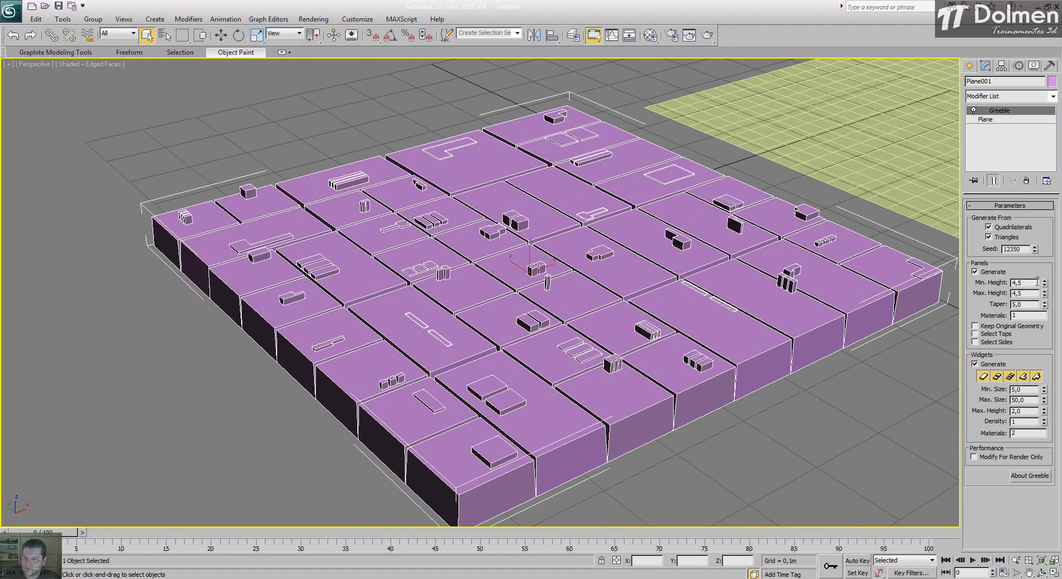
{"action": "left_click_drag", "start_coordinate": [1044, 283], "coordinate": [1045, 263]}
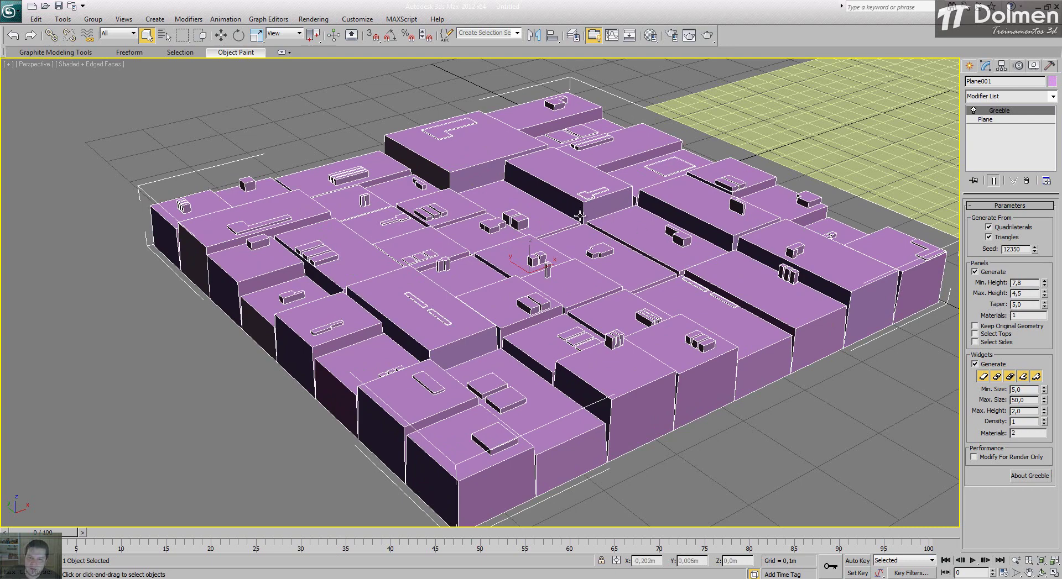
Try a panel taper of 0 and inspect the side walls of the blocks
{"action": "middle_click_drag", "start_coordinate": [395, 442], "coordinate": [538, 273]}
{"action": "scroll", "coordinate": [447, 395], "scroll_direction": "up", "scroll_amount": 5}
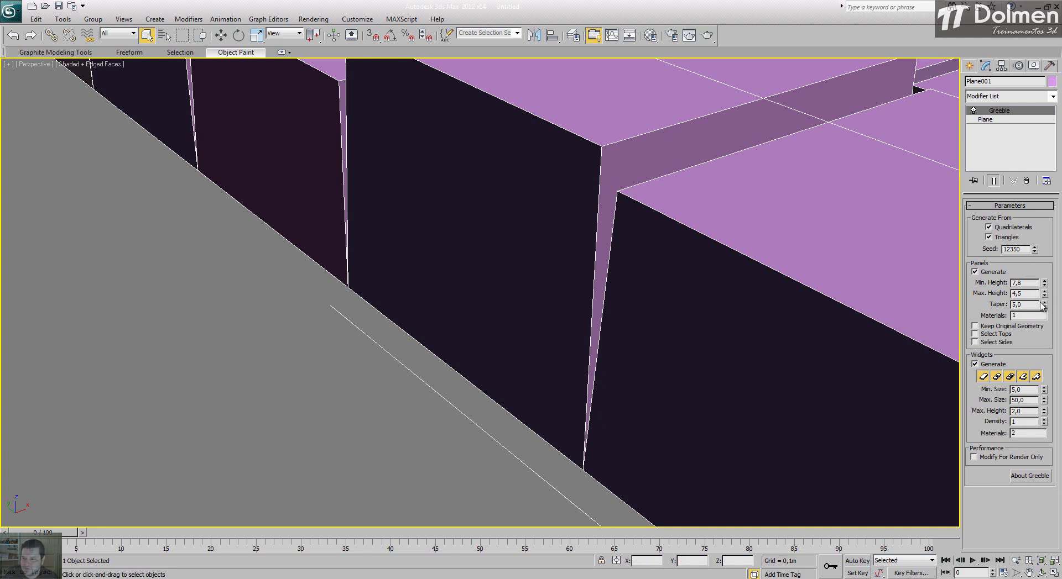
{"action": "left_click_drag", "start_coordinate": [1044, 307], "coordinate": [1041, 344]}
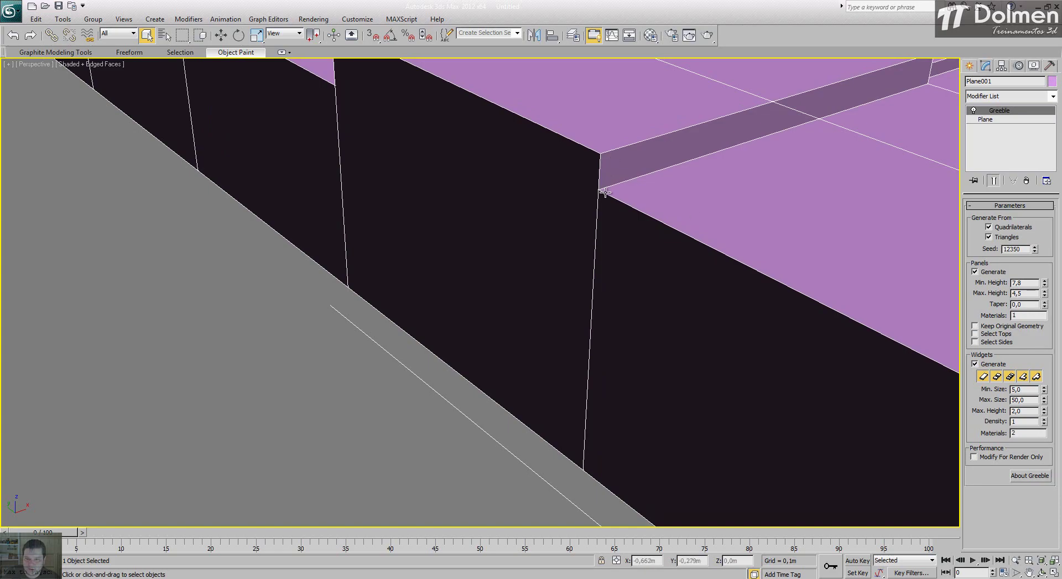
{"action": "scroll", "coordinate": [608, 212], "scroll_direction": "down", "scroll_amount": 10}
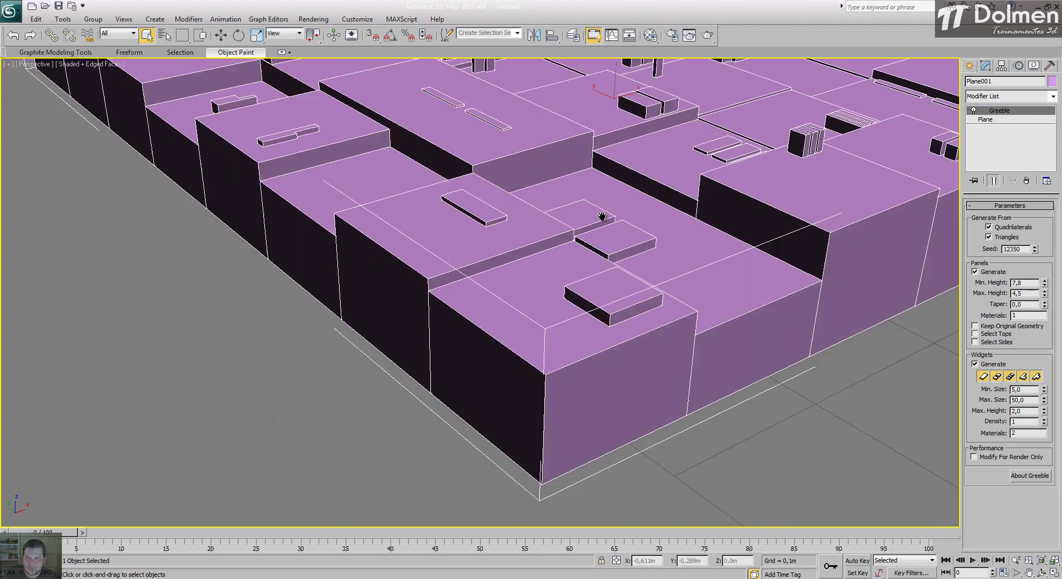
{"action": "middle_click_drag", "start_coordinate": [621, 210], "coordinate": [639, 275], "text": "alt"}
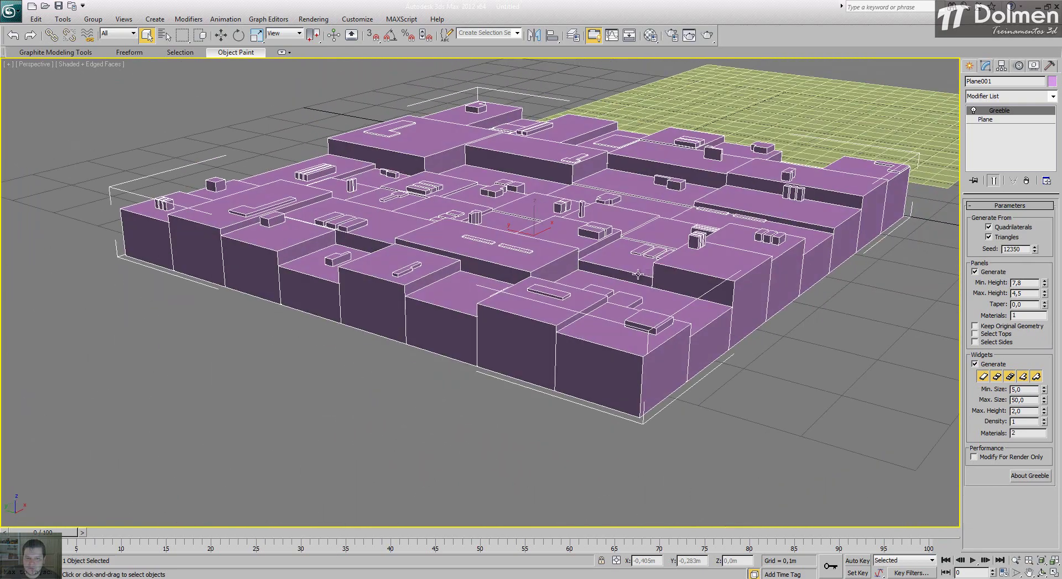
Try a slight panel taper of 0.3 and check the gaps between neighbouring blocks
{"action": "scroll", "coordinate": [558, 314], "scroll_direction": "up", "scroll_amount": 5}
{"action": "scroll", "coordinate": [558, 314], "scroll_direction": "up", "scroll_amount": 8}
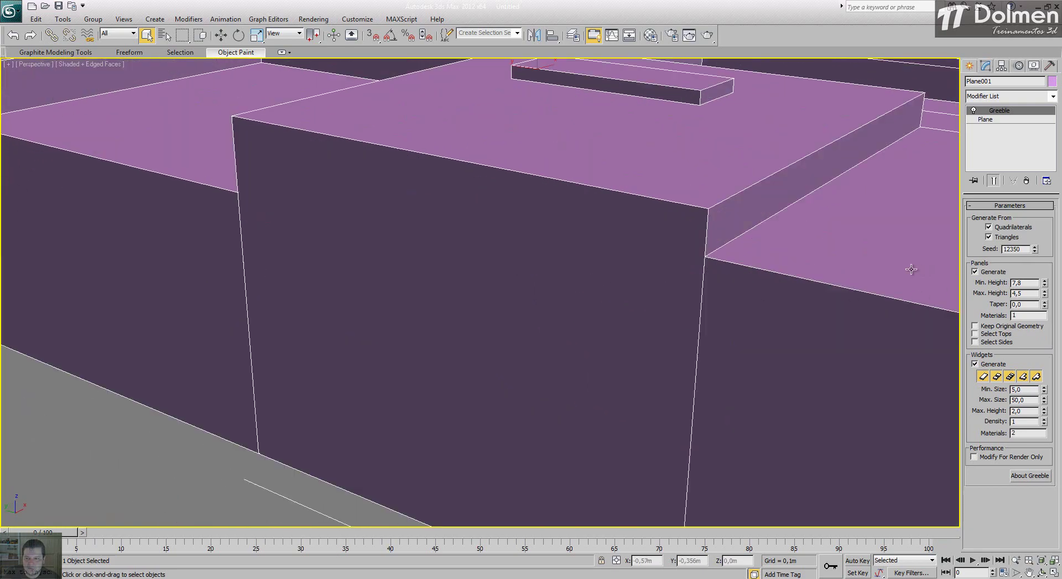
{"action": "left_click", "coordinate": [1044, 303]}
{"action": "left_click", "coordinate": [1045, 303]}
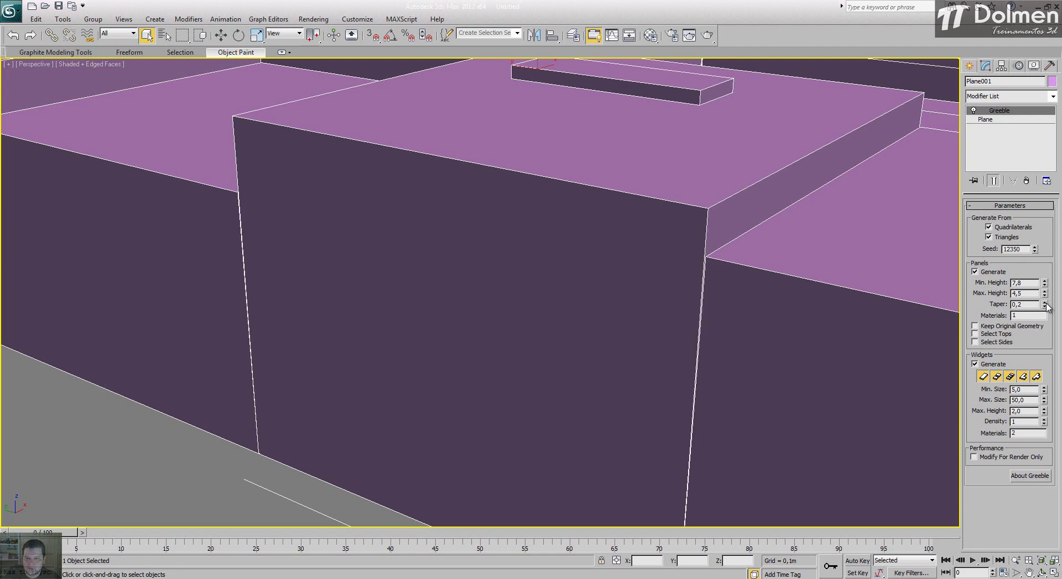
{"action": "left_click", "coordinate": [1044, 302]}
{"action": "middle_click_drag", "start_coordinate": [748, 290], "coordinate": [668, 281]}
{"action": "scroll", "coordinate": [668, 282], "scroll_direction": "down", "scroll_amount": 4}
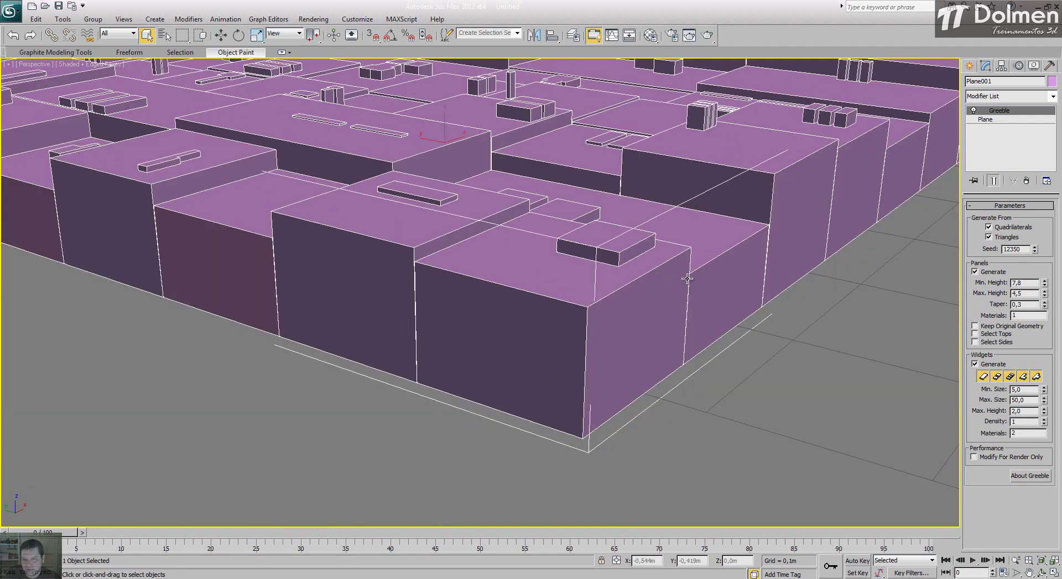
Test the extreme panel taper of 100 across the plane, and settle on a taper of 1.8
{"action": "scroll", "coordinate": [625, 285], "scroll_direction": "up", "scroll_amount": 4}
{"action": "middle_click_drag", "start_coordinate": [614, 294], "coordinate": [790, 132]}
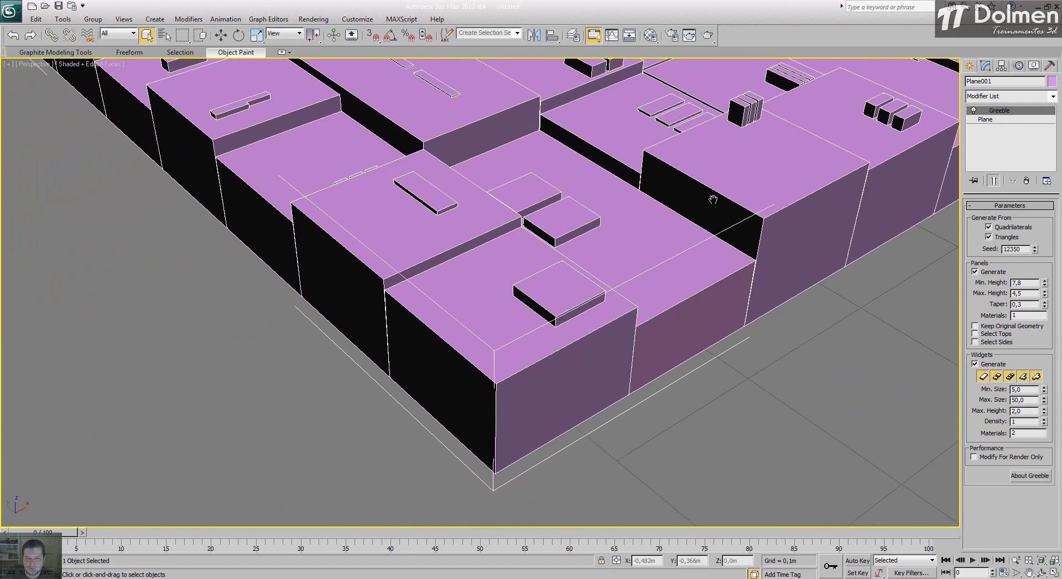
{"action": "left_click_drag", "start_coordinate": [1044, 306], "coordinate": [955, 311]}
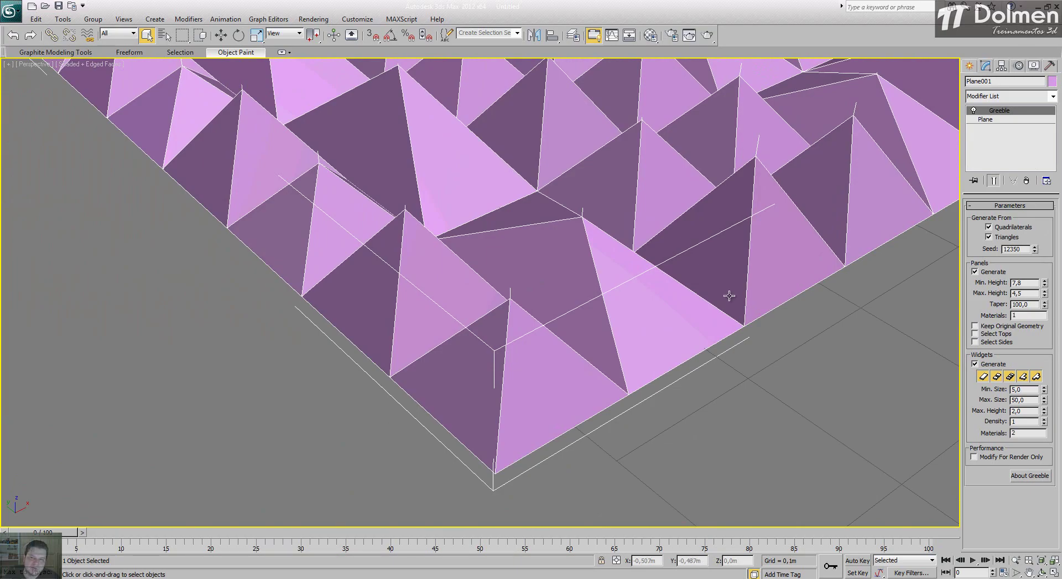
{"action": "middle_click_drag", "start_coordinate": [643, 277], "coordinate": [644, 359]}
{"action": "scroll", "coordinate": [646, 354], "scroll_direction": "down", "scroll_amount": 3}
{"action": "middle_click_drag", "start_coordinate": [668, 321], "coordinate": [679, 372], "text": "alt"}
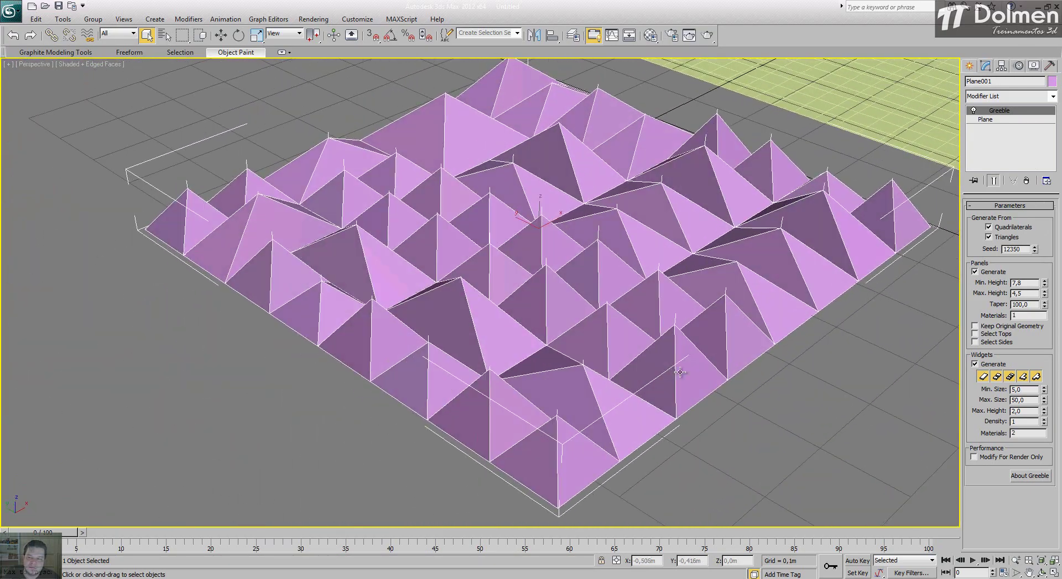
{"action": "left_click_drag", "start_coordinate": [1043, 303], "coordinate": [1058, 257]}
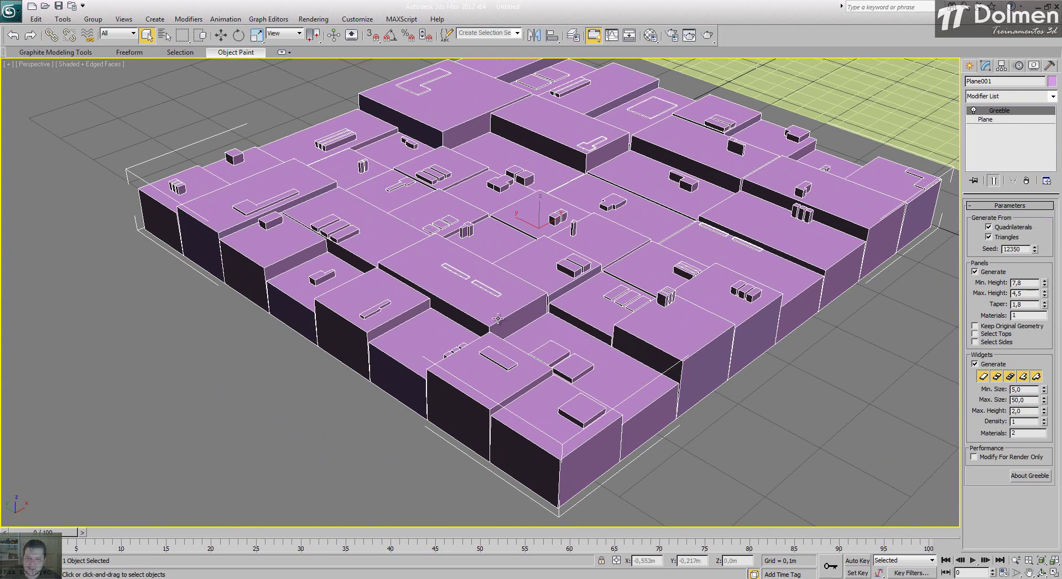
{"action": "middle_click_drag", "start_coordinate": [549, 173], "coordinate": [538, 177]}
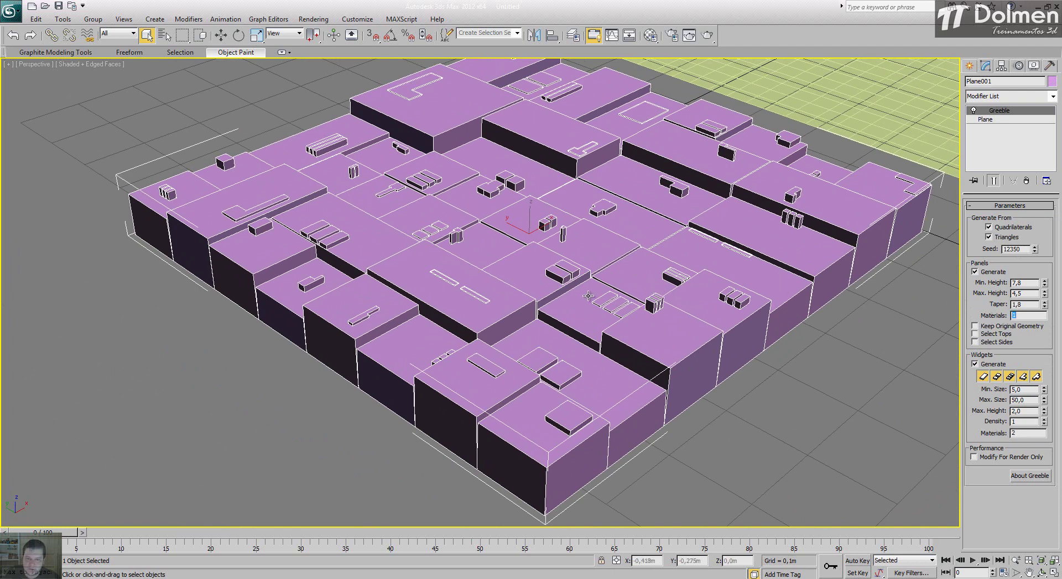
Switch the Select Tops and Select Sides panel options on and back off
{"action": "left_click", "coordinate": [999, 335]}
{"action": "left_click", "coordinate": [999, 335]}
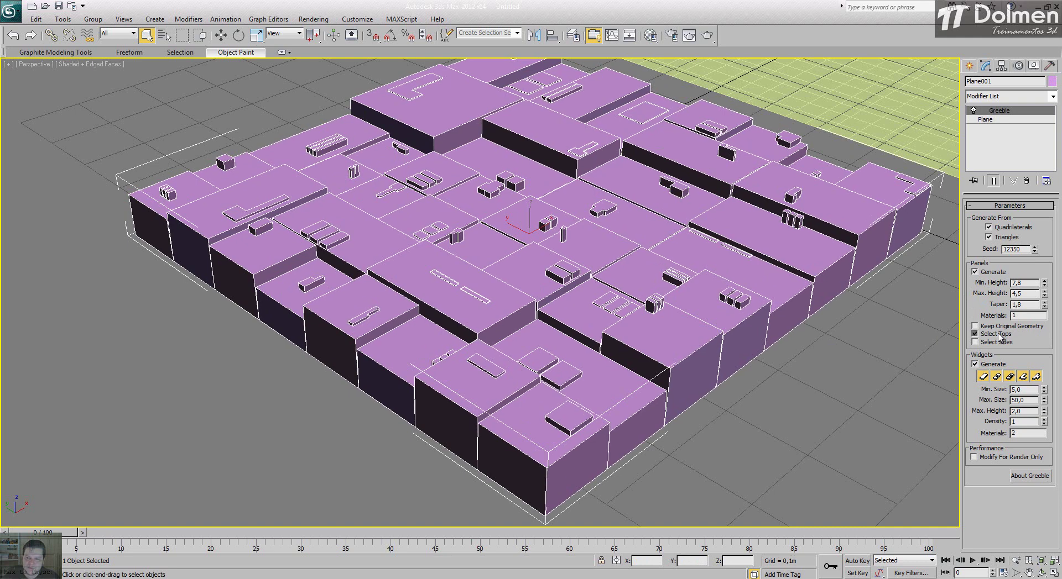
{"action": "left_click", "coordinate": [999, 335]}
{"action": "left_click", "coordinate": [994, 343]}
{"action": "left_click", "coordinate": [994, 344]}
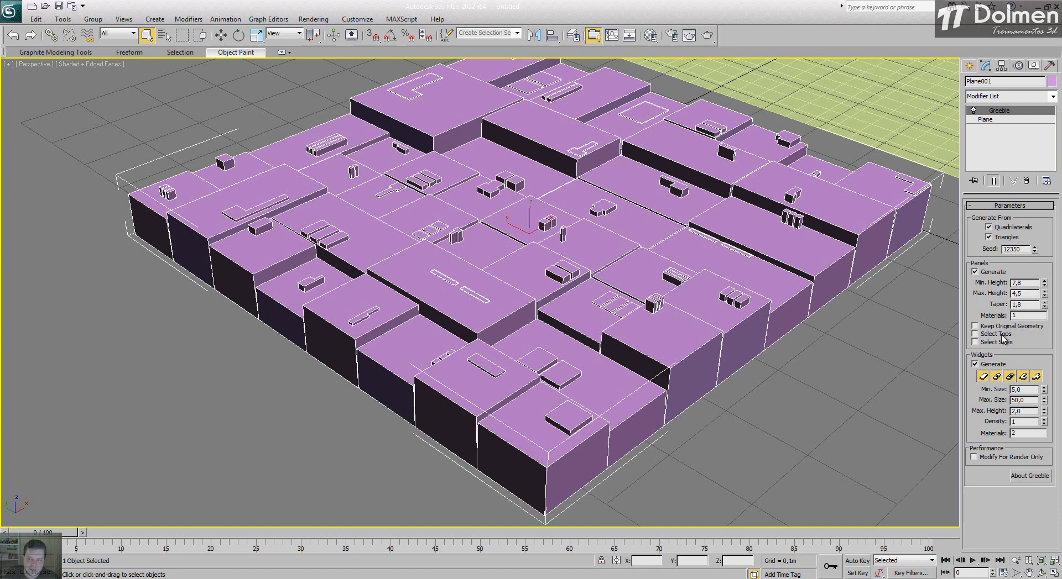
Switch Greeble widget generation off to view the bare panels, and switch it back on
{"action": "middle_click_drag", "start_coordinate": [684, 330], "coordinate": [642, 329]}
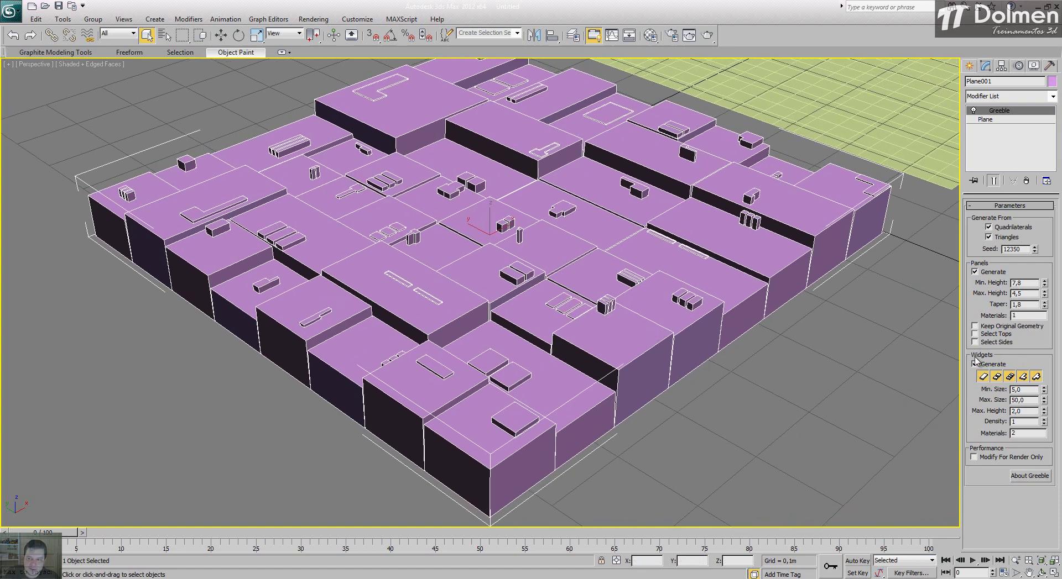
{"action": "middle_click_drag", "start_coordinate": [515, 342], "coordinate": [526, 334]}
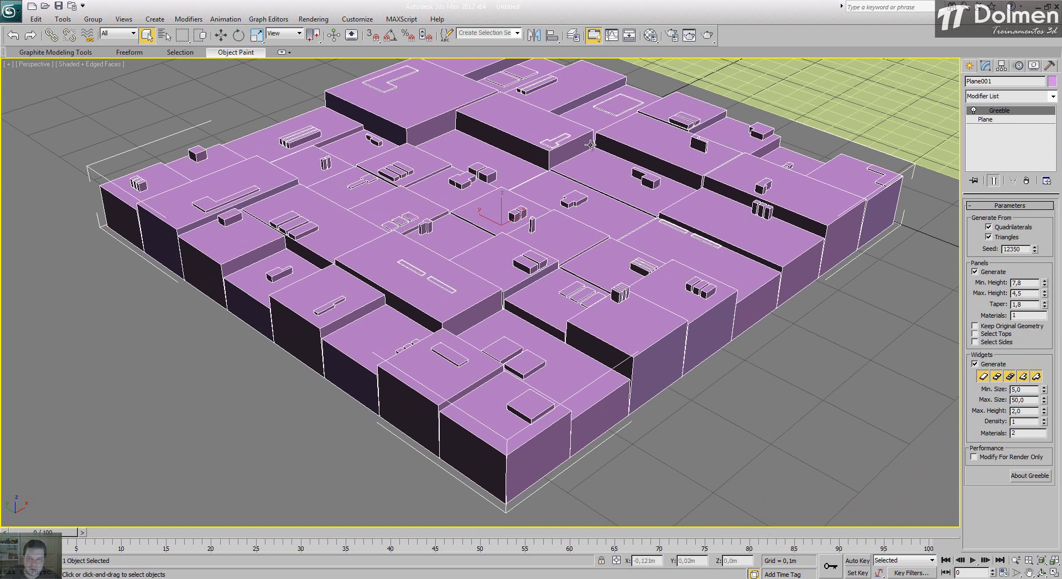
{"action": "left_click", "coordinate": [975, 364]}
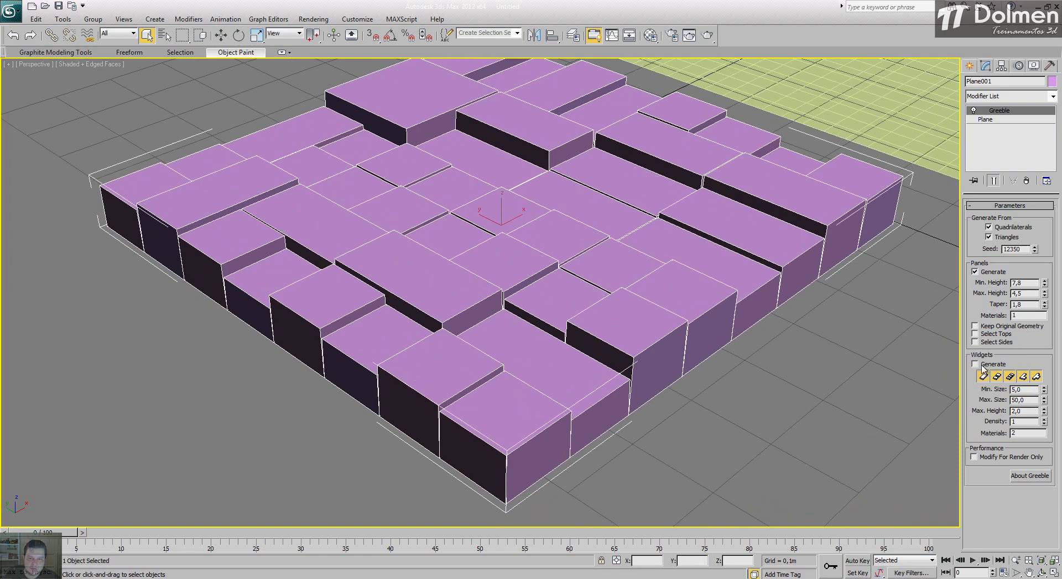
{"action": "middle_click_drag", "start_coordinate": [659, 286], "coordinate": [961, 331], "text": "alt"}
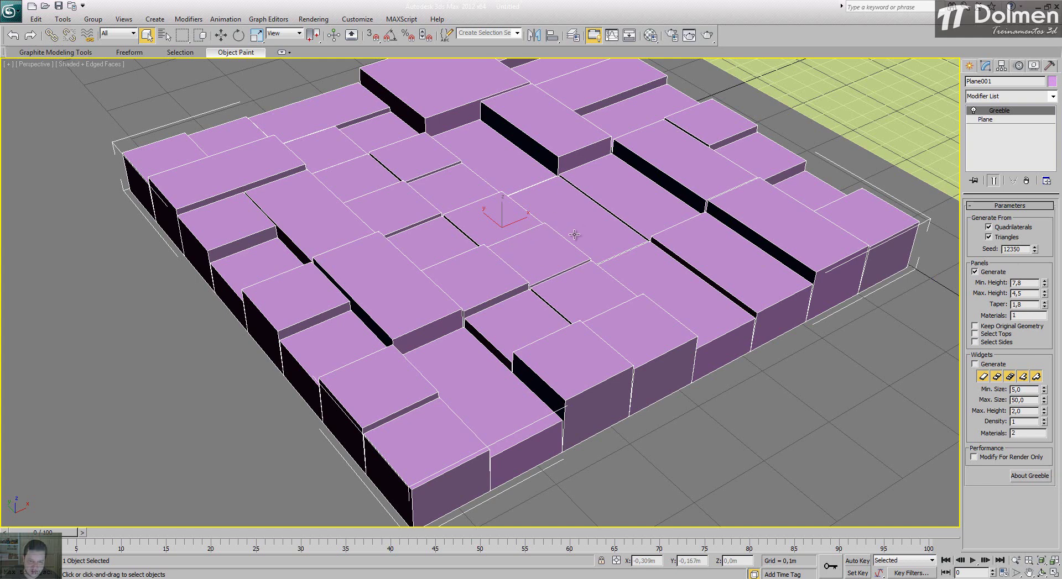
{"action": "left_click", "coordinate": [1001, 364]}
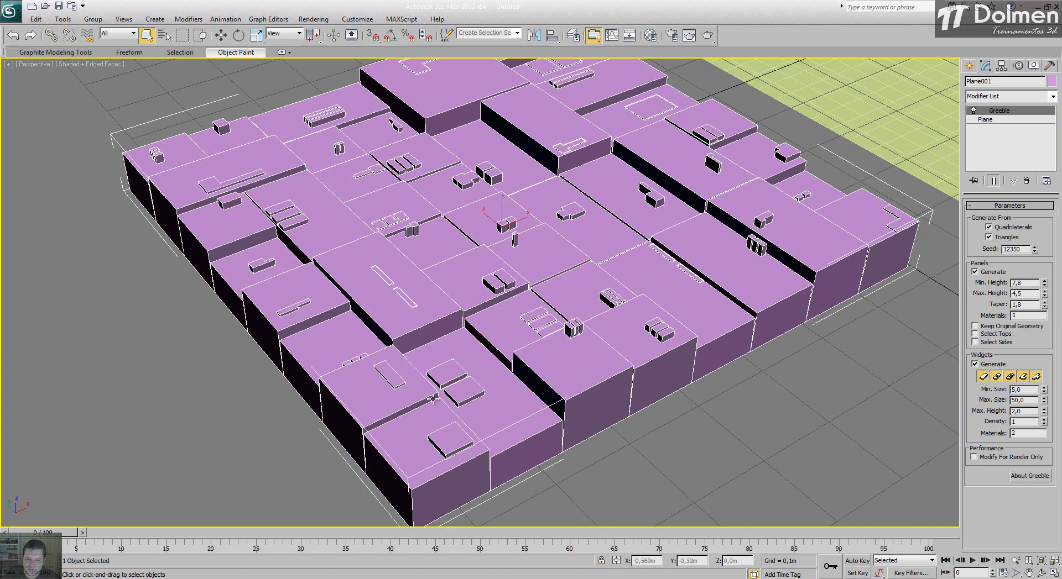
Disable all five widget shapes, and re-enable only the plain rectangular box shape
{"action": "middle_click_drag", "start_coordinate": [547, 227], "coordinate": [534, 249]}
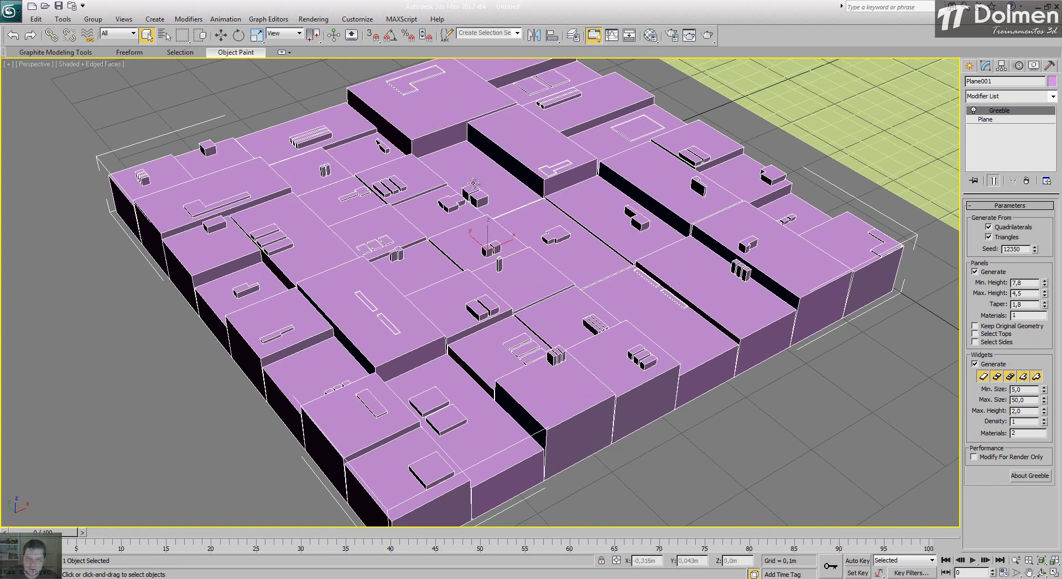
{"action": "left_click", "coordinate": [983, 376]}
{"action": "left_click", "coordinate": [996, 377]}
{"action": "left_click", "coordinate": [1009, 377]}
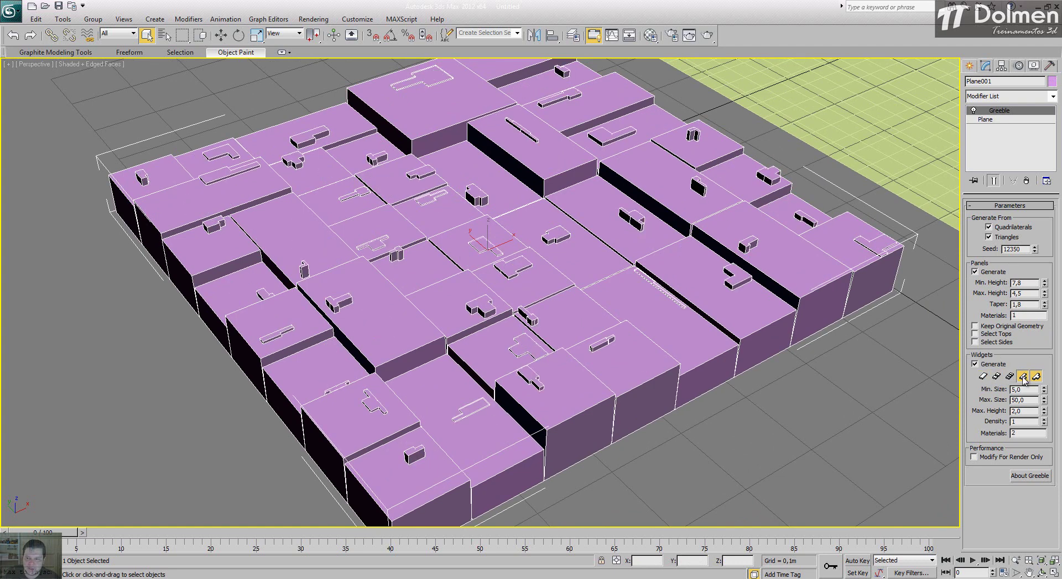
{"action": "left_click", "coordinate": [1023, 377]}
{"action": "left_click", "coordinate": [1036, 377]}
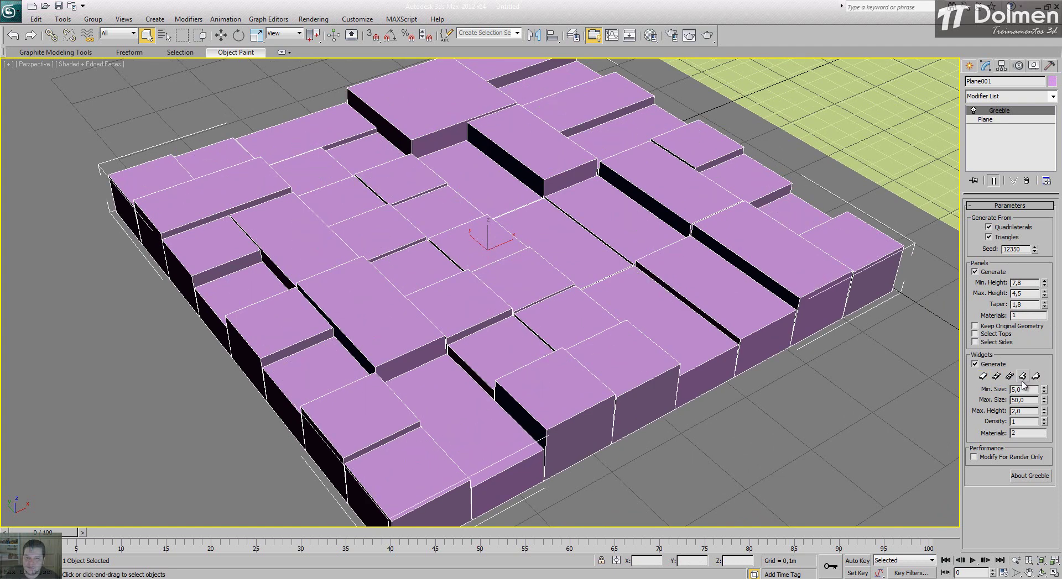
{"action": "left_click", "coordinate": [983, 377]}
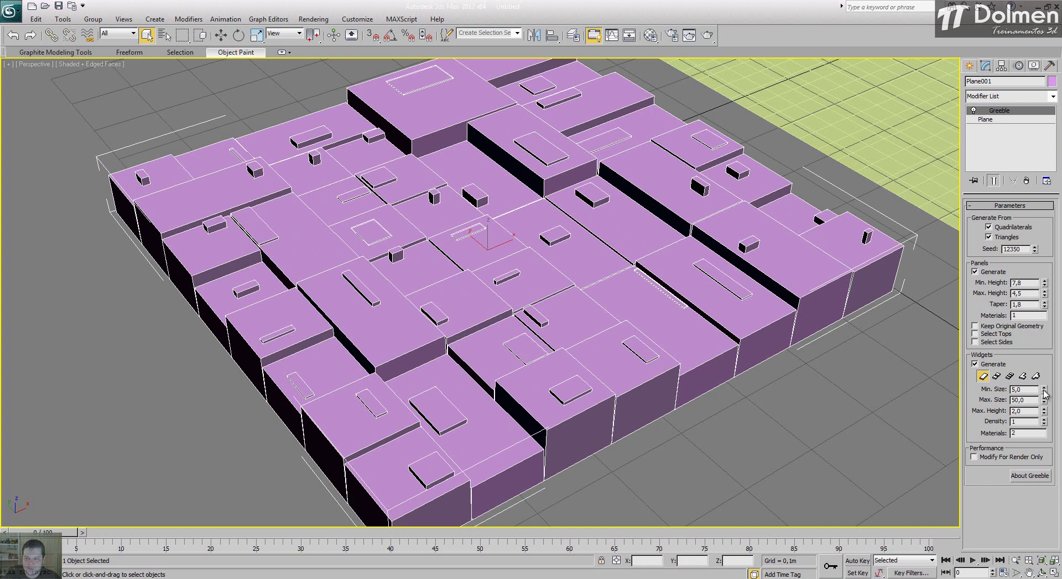
Adjust the widget dimensions, ending with minimum and maximum sizes of 10 and a maximum height of 3.7
{"action": "left_click_drag", "start_coordinate": [1044, 393], "coordinate": [1041, 345]}
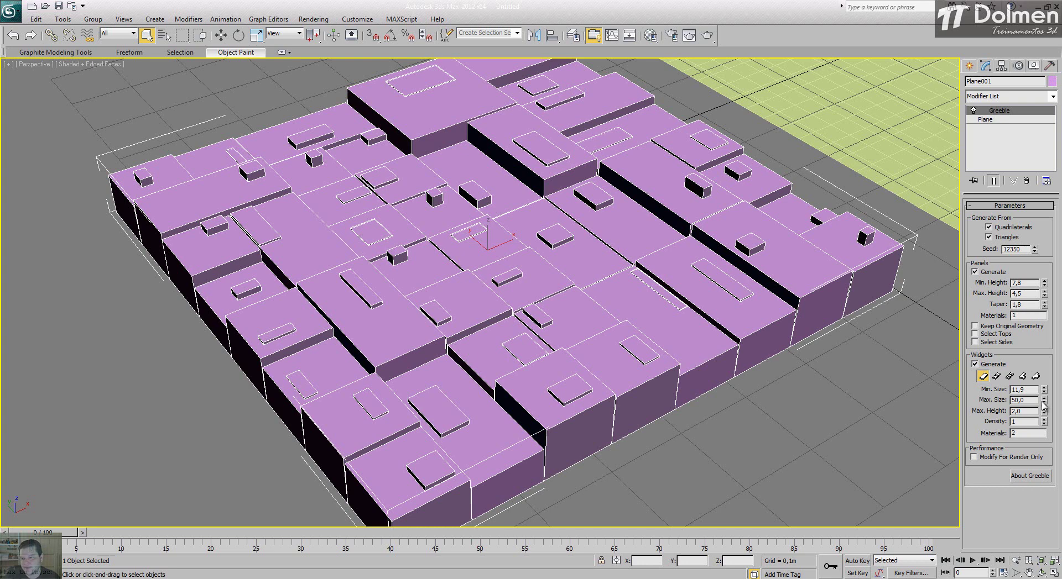
{"action": "left_click_drag", "start_coordinate": [1044, 402], "coordinate": [1029, 421]}
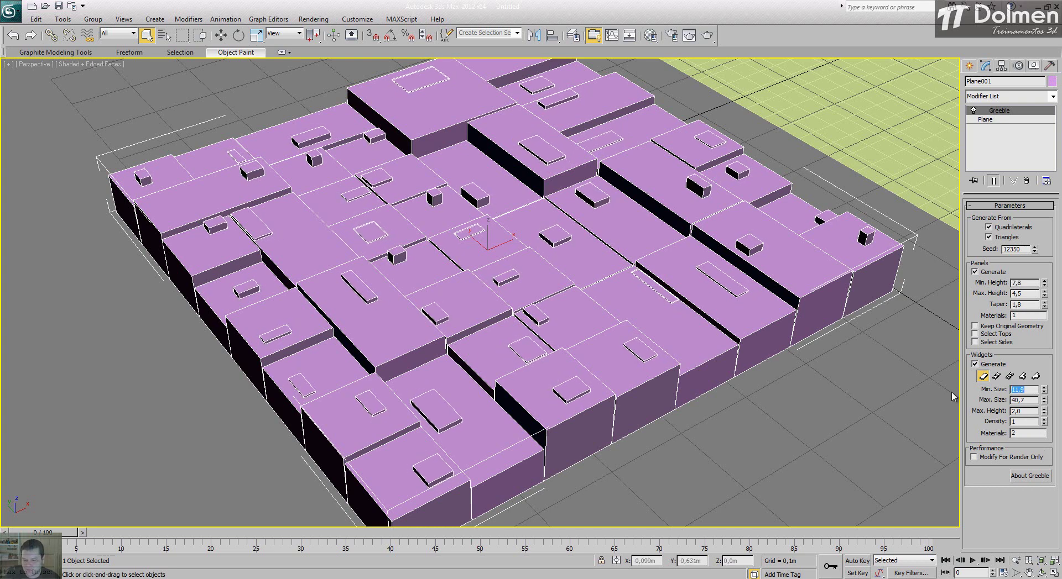
{"action": "type", "text": "10"}
{"action": "key", "text": "Tab"}
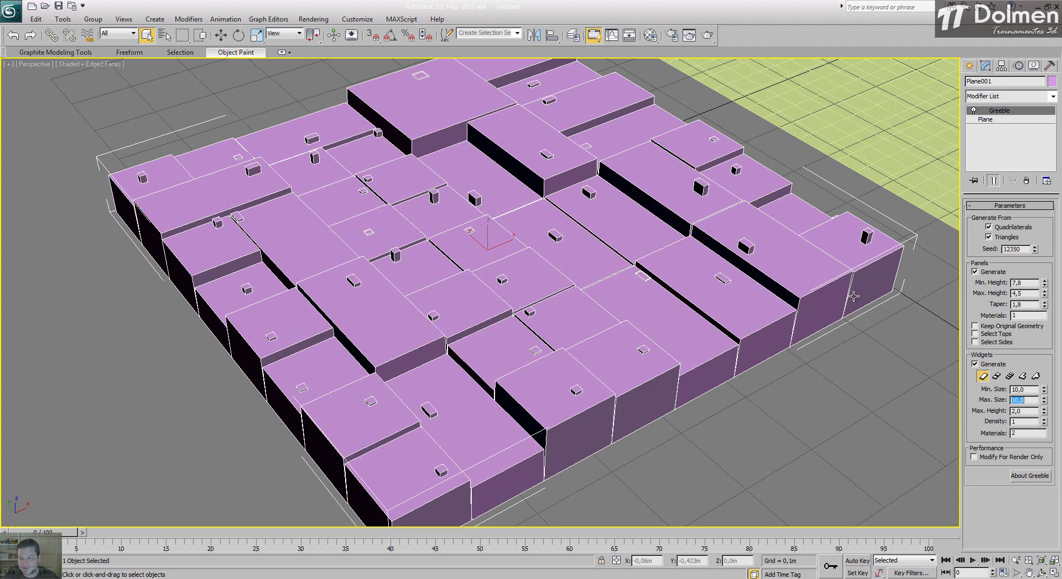
{"action": "mouse_move", "coordinate": [1045, 412]}
{"action": "left_mouse_down"}
{"action": "mouse_move", "coordinate": [1033, 263]}
{"action": "mouse_move", "coordinate": [1032, 401]}
{"action": "left_mouse_up"}
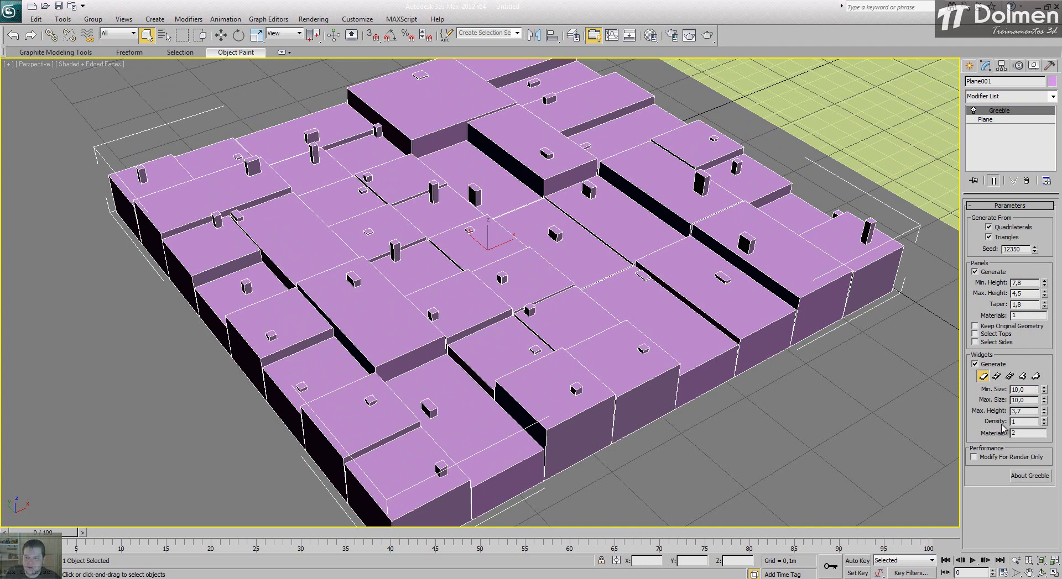
Raise the widget density to 16 and inspect the crowded blocks from several angles
{"action": "left_click", "coordinate": [1043, 420]}
{"action": "left_click", "coordinate": [1043, 420]}
{"action": "left_click", "coordinate": [1044, 420]}
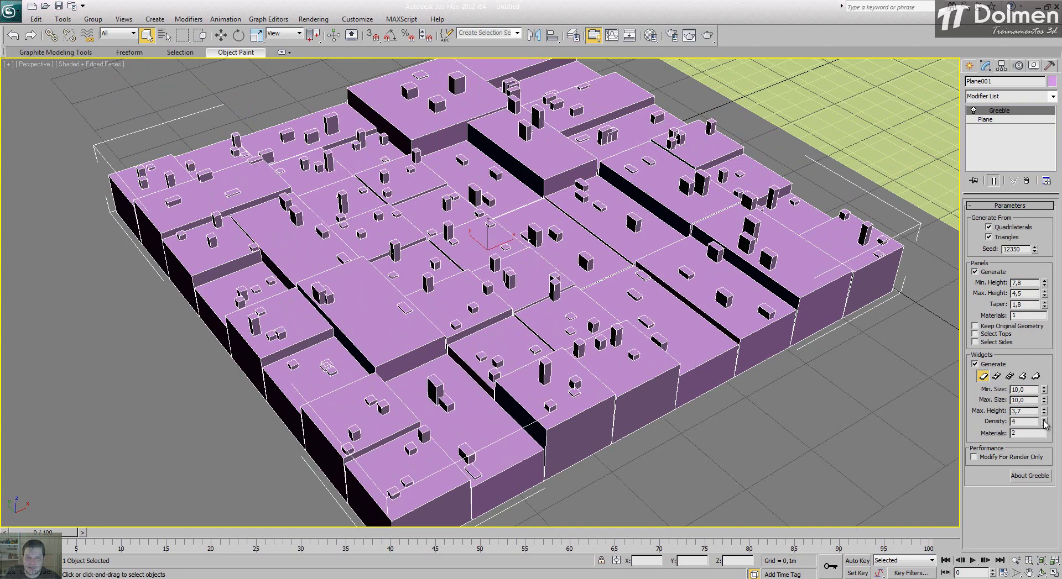
{"action": "left_click", "coordinate": [1043, 420]}
{"action": "left_click", "coordinate": [1043, 420]}
{"action": "left_click", "coordinate": [1043, 421]}
{"action": "left_click", "coordinate": [1043, 420]}
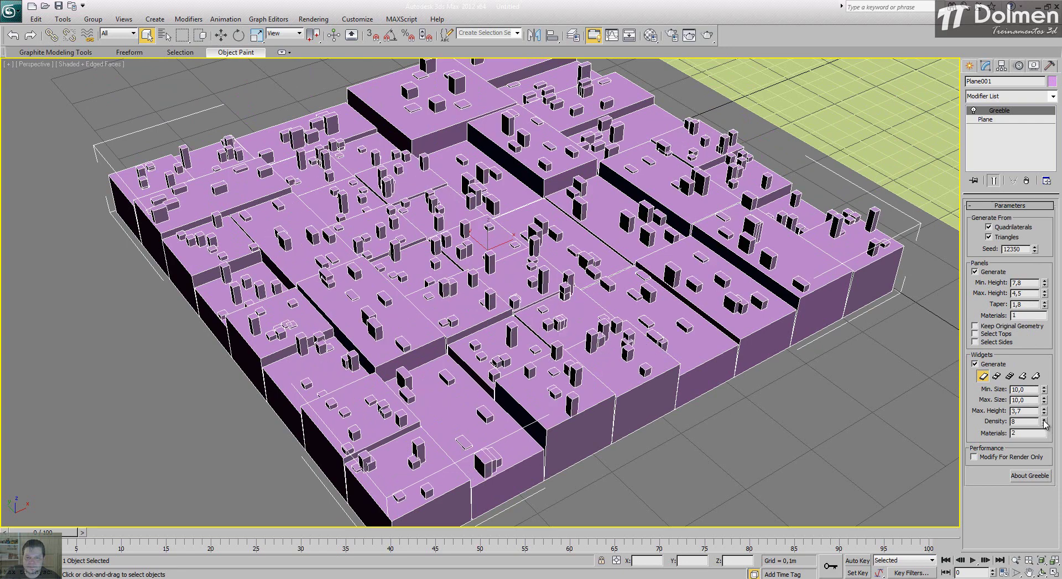
{"action": "left_click", "coordinate": [1043, 421]}
{"action": "left_click", "coordinate": [1043, 420]}
{"action": "left_click", "coordinate": [1043, 420]}
{"action": "left_click", "coordinate": [1043, 420]}
{"action": "left_click", "coordinate": [1043, 420]}
{"action": "left_click", "coordinate": [1043, 421]}
{"action": "left_click", "coordinate": [1043, 420]}
{"action": "left_click", "coordinate": [1043, 420]}
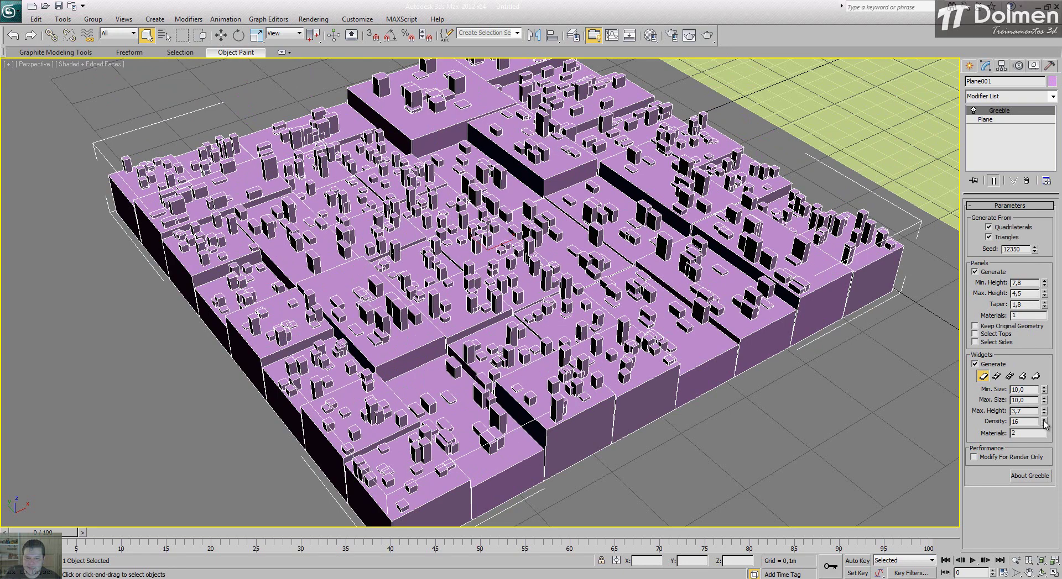
{"action": "middle_click_drag", "start_coordinate": [558, 332], "coordinate": [853, 382], "text": "alt"}
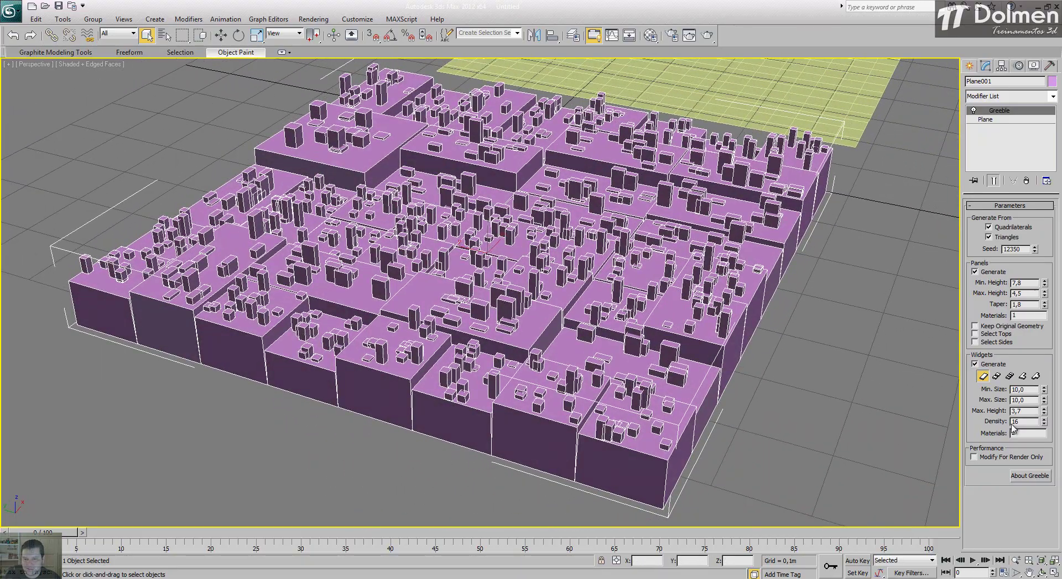
{"action": "middle_click_drag", "start_coordinate": [454, 387], "coordinate": [374, 378], "text": "alt"}
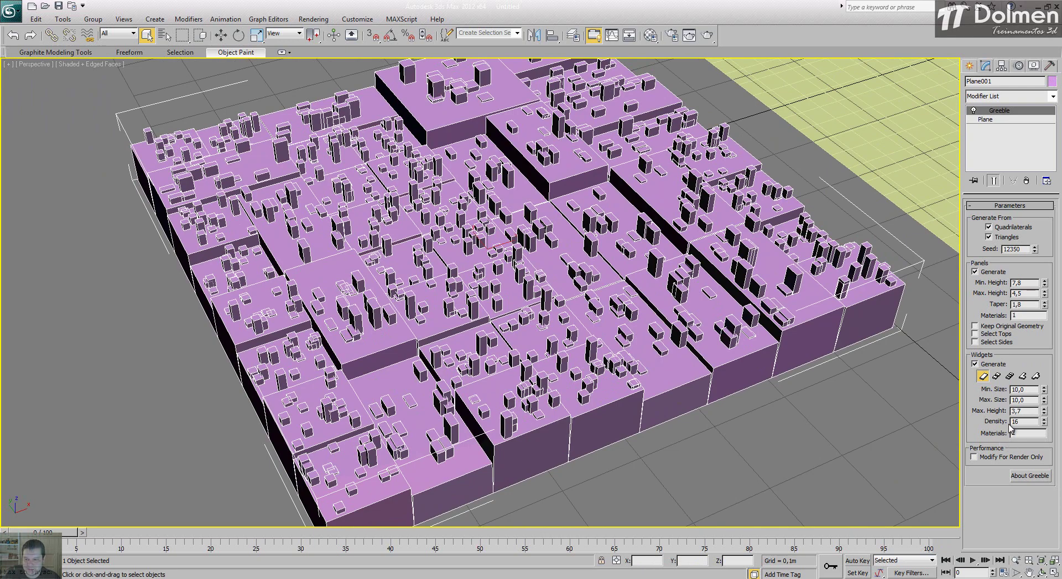
{"action": "middle_click_drag", "start_coordinate": [719, 379], "coordinate": [735, 377], "text": "alt"}
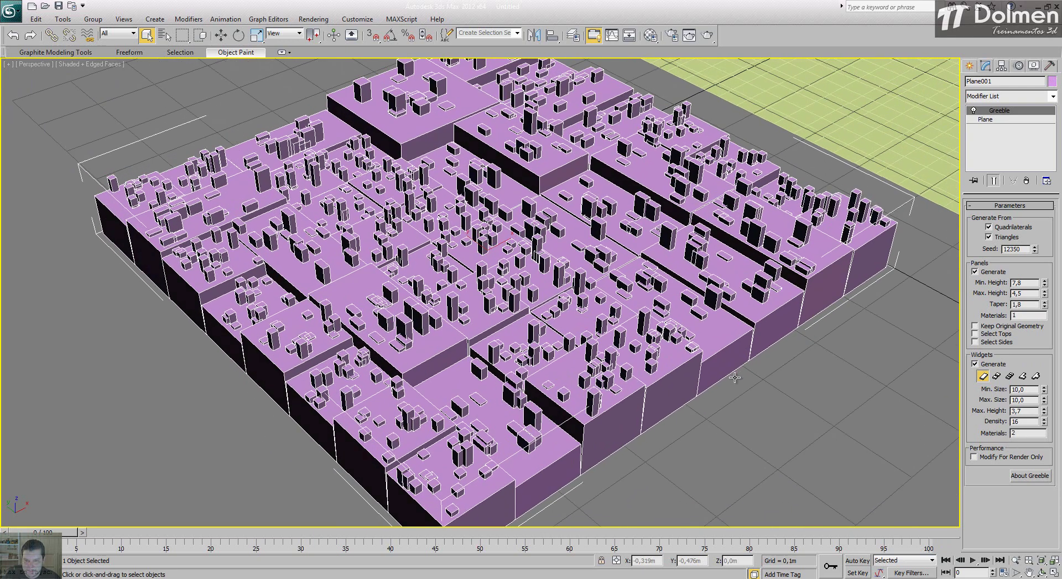
Enable the four remaining widget shapes so the Greeble modifier uses all five
{"action": "left_click", "coordinate": [996, 377]}
{"action": "left_click", "coordinate": [1010, 377]}
{"action": "left_click", "coordinate": [1023, 377]}
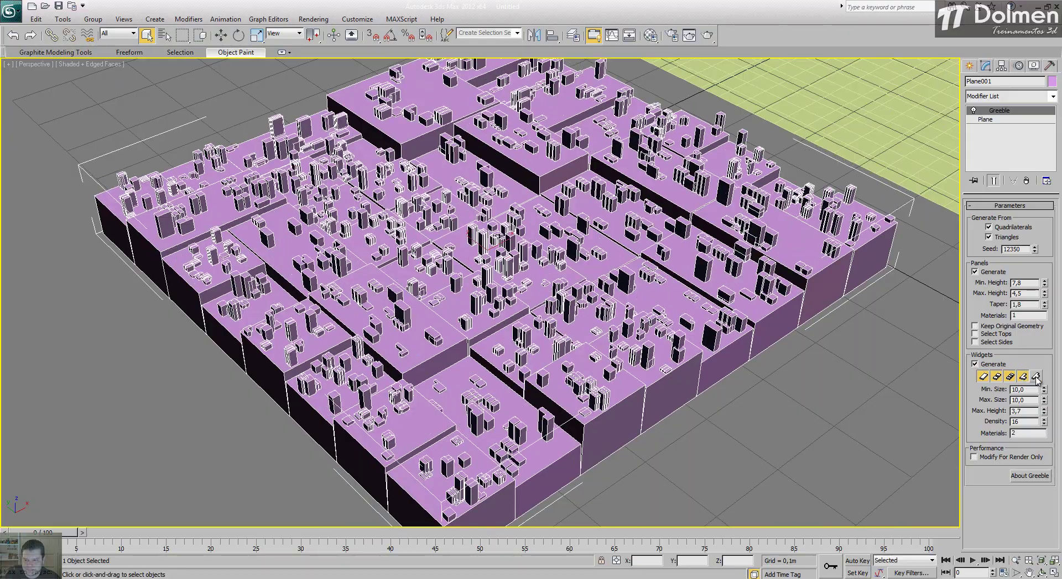
{"action": "left_click", "coordinate": [1036, 376]}
{"action": "left_click", "coordinate": [764, 390]}
{"action": "left_click", "coordinate": [612, 347]}
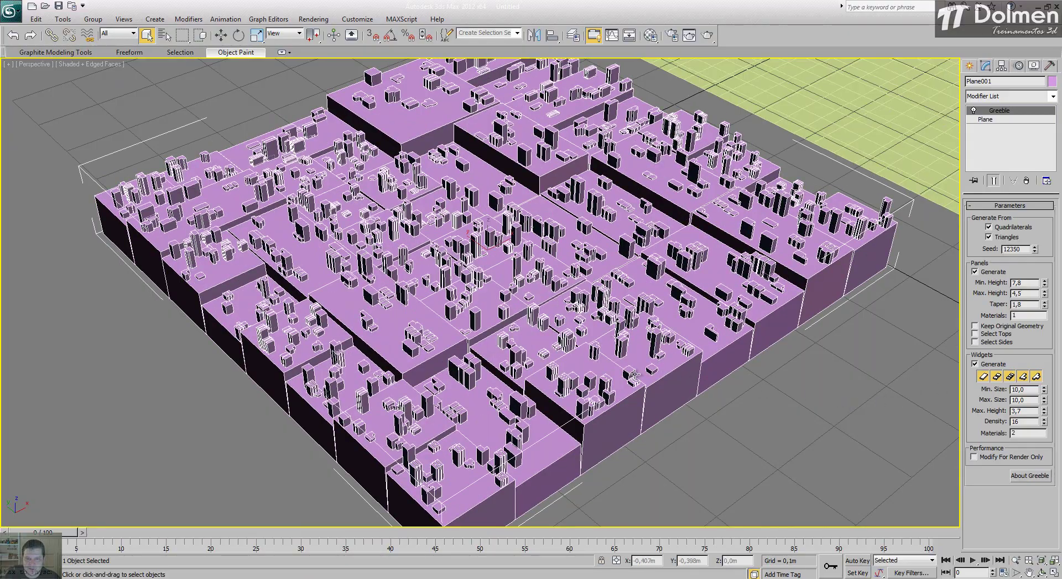
Inspect the mixed widget shapes on the purple plane up close and from several wider angles
{"action": "middle_click_drag", "start_coordinate": [612, 348], "coordinate": [558, 371], "text": "alt"}
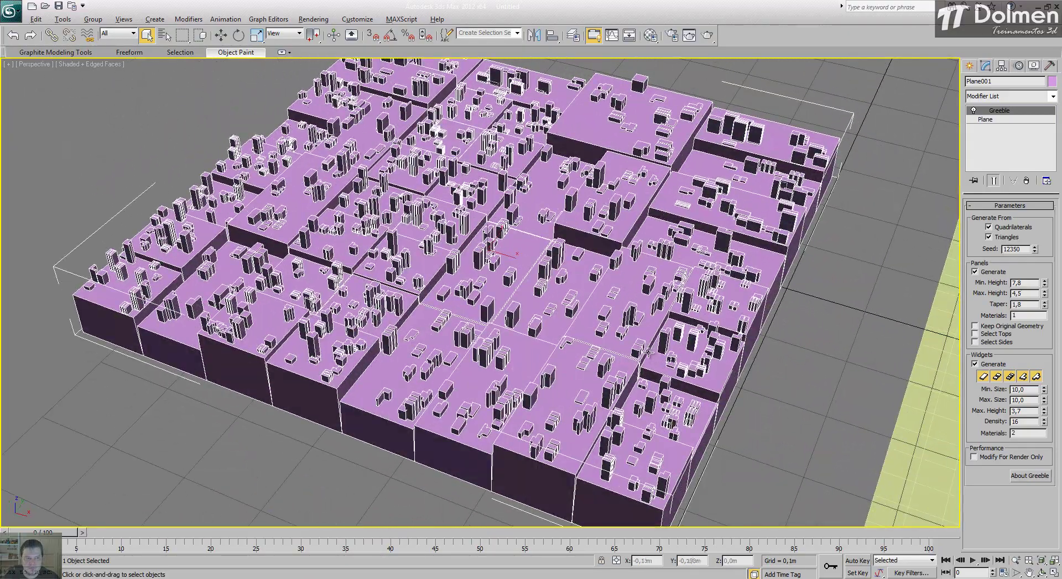
{"action": "middle_click_drag", "start_coordinate": [647, 352], "coordinate": [611, 324], "text": "alt"}
{"action": "scroll", "coordinate": [626, 285], "scroll_direction": "up", "scroll_amount": 4}
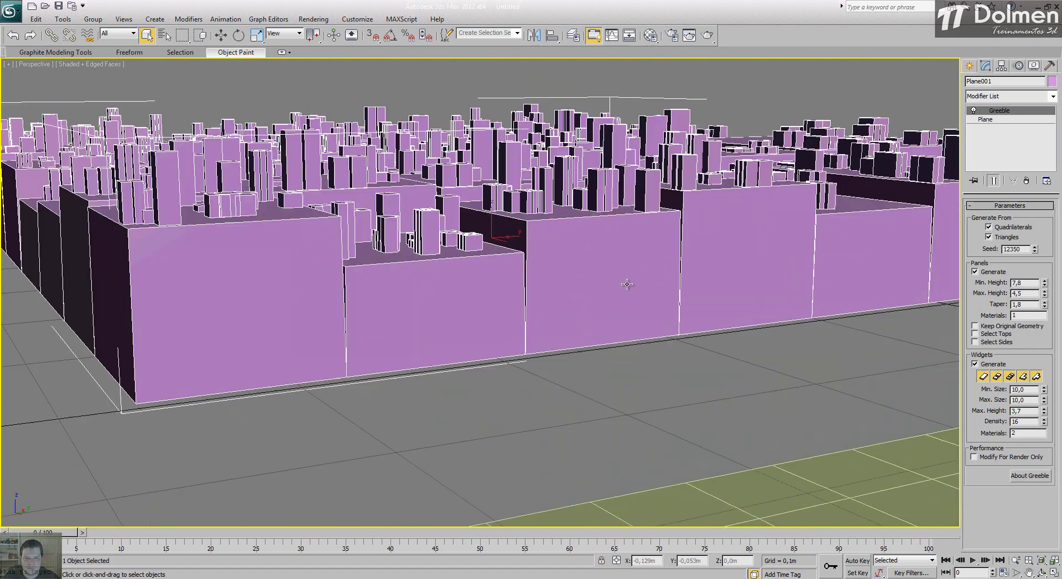
{"action": "scroll", "coordinate": [626, 285], "scroll_direction": "up", "scroll_amount": 3}
{"action": "middle_click_drag", "start_coordinate": [626, 284], "coordinate": [732, 375]}
{"action": "scroll", "coordinate": [656, 360], "scroll_direction": "down", "scroll_amount": 1}
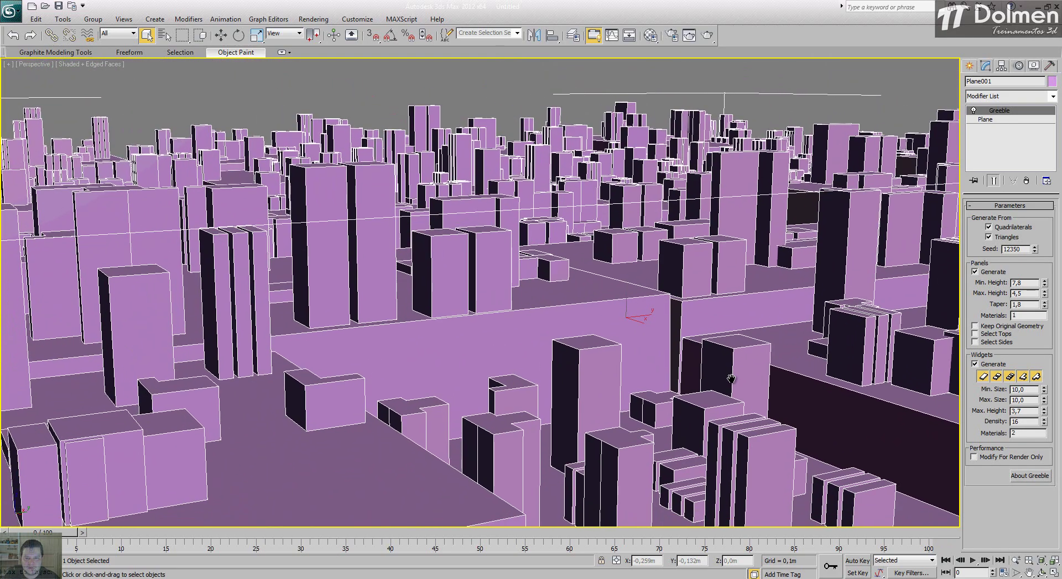
{"action": "left_click", "coordinate": [814, 92]}
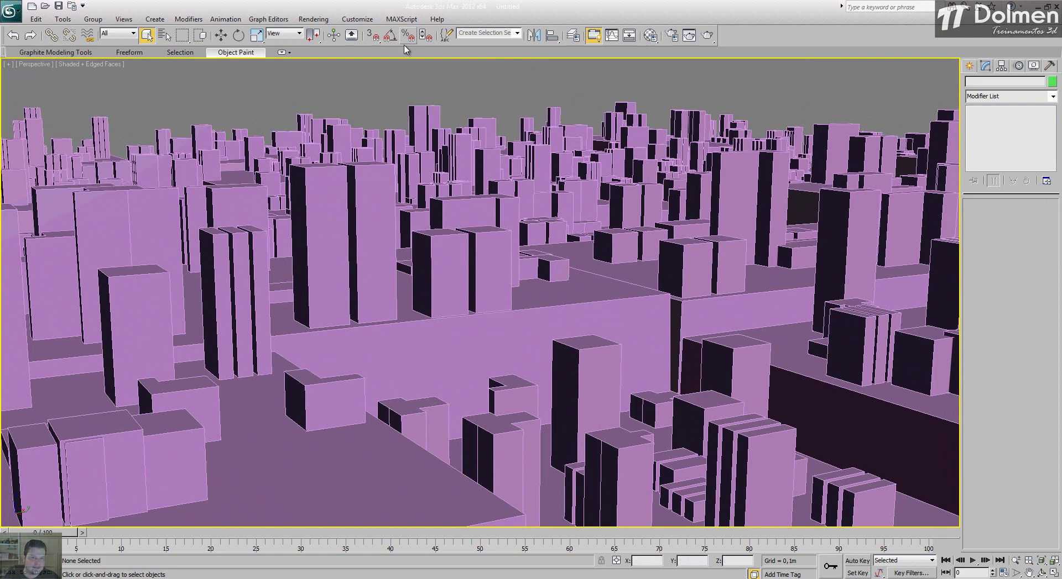
{"action": "scroll", "coordinate": [615, 185], "scroll_direction": "down", "scroll_amount": 6}
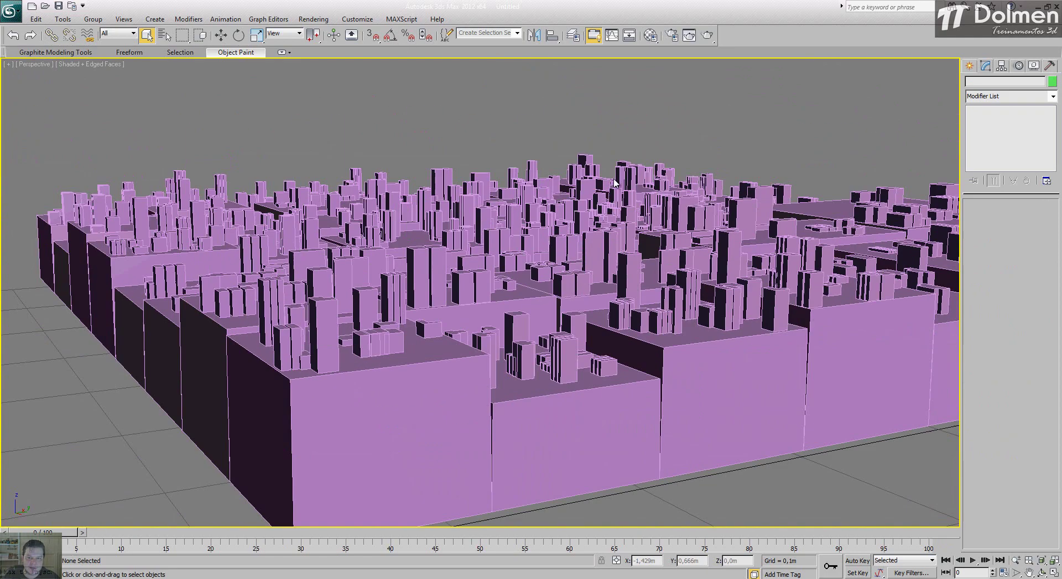
{"action": "middle_click_drag", "start_coordinate": [568, 278], "coordinate": [722, 319], "text": "alt"}
{"action": "scroll", "coordinate": [722, 318], "scroll_direction": "down", "scroll_amount": 8}
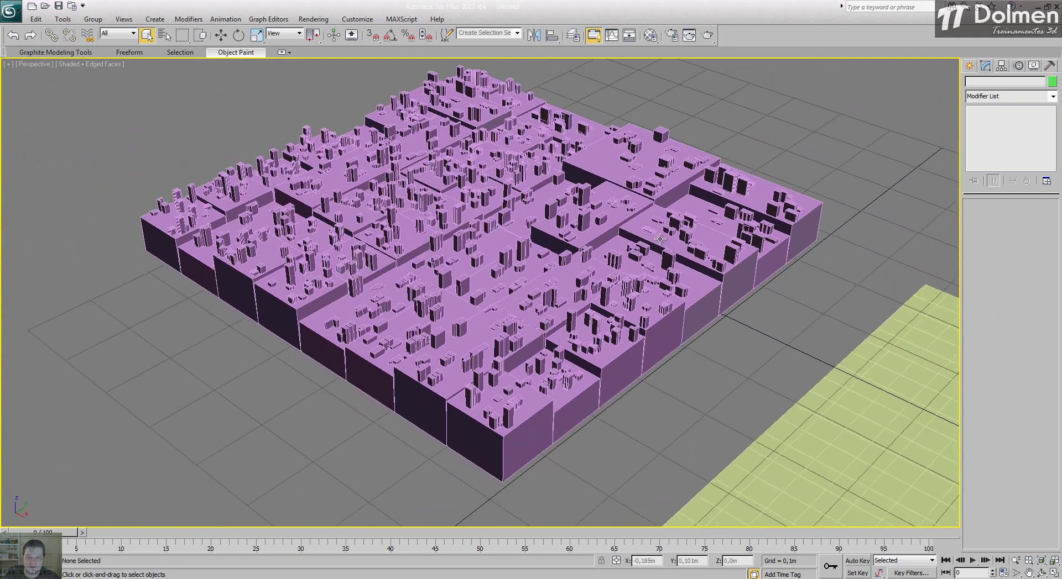
{"action": "middle_click_drag", "start_coordinate": [589, 290], "coordinate": [580, 260], "text": "alt"}
{"action": "scroll", "coordinate": [581, 260], "scroll_direction": "up", "scroll_amount": 3}
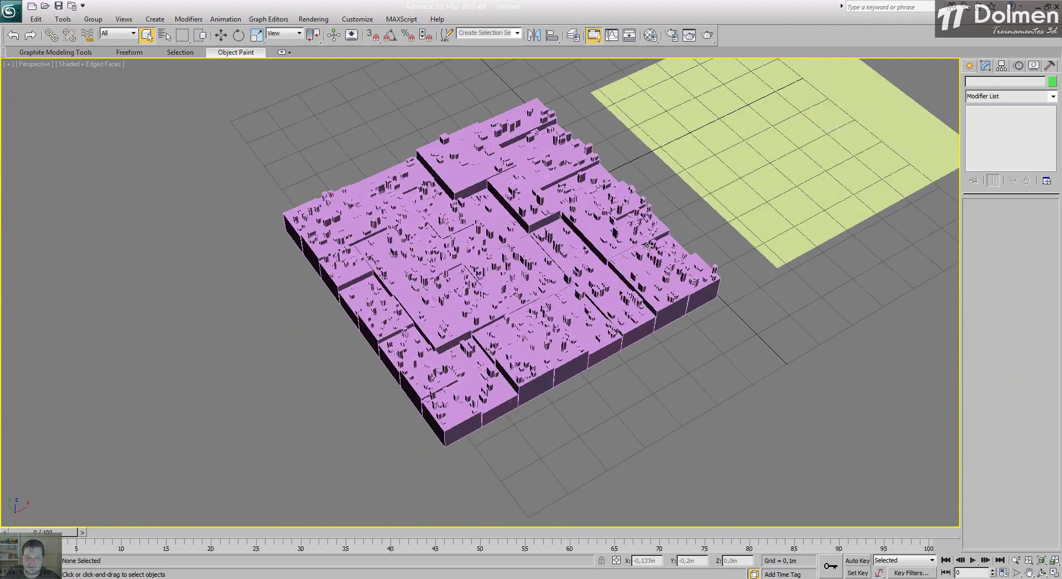
{"action": "middle_click_drag", "start_coordinate": [647, 247], "coordinate": [581, 330]}
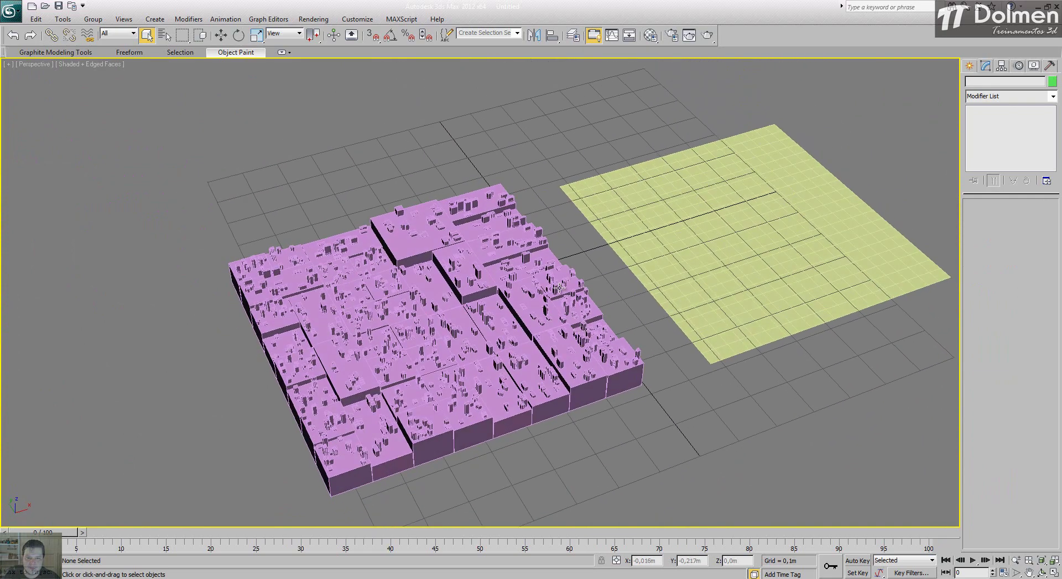
Remove the Greeble modifier from the purple plane
{"action": "left_click", "coordinate": [474, 250]}
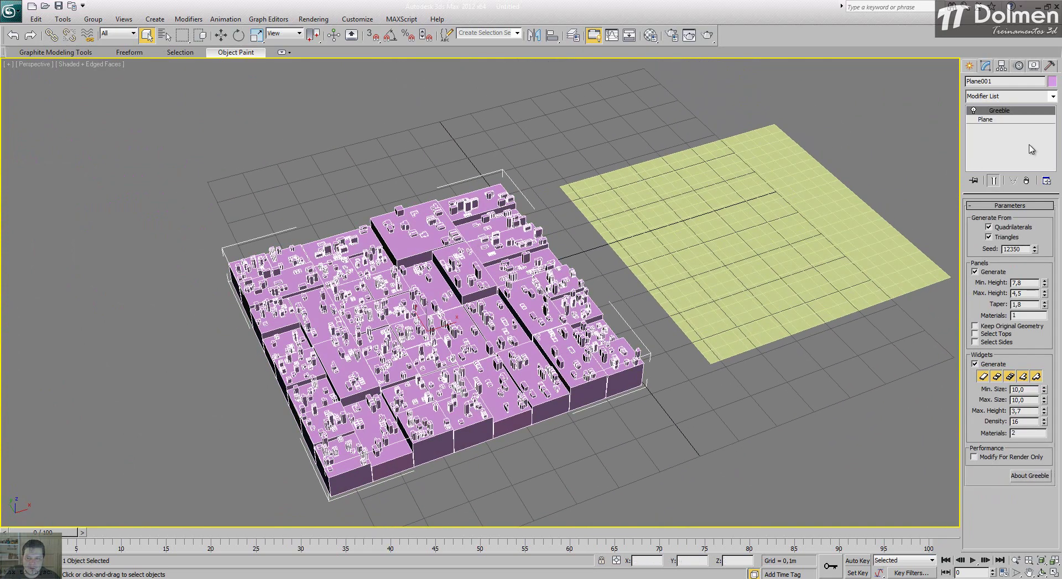
{"action": "left_click", "coordinate": [1026, 181]}
{"action": "left_click", "coordinate": [585, 160]}
{"action": "middle_click_drag", "start_coordinate": [585, 160], "coordinate": [606, 238], "text": "alt"}
Compare the segment grids of both planes and apply a fresh Greeble modifier to the purple plane
{"action": "left_click", "coordinate": [477, 272]}
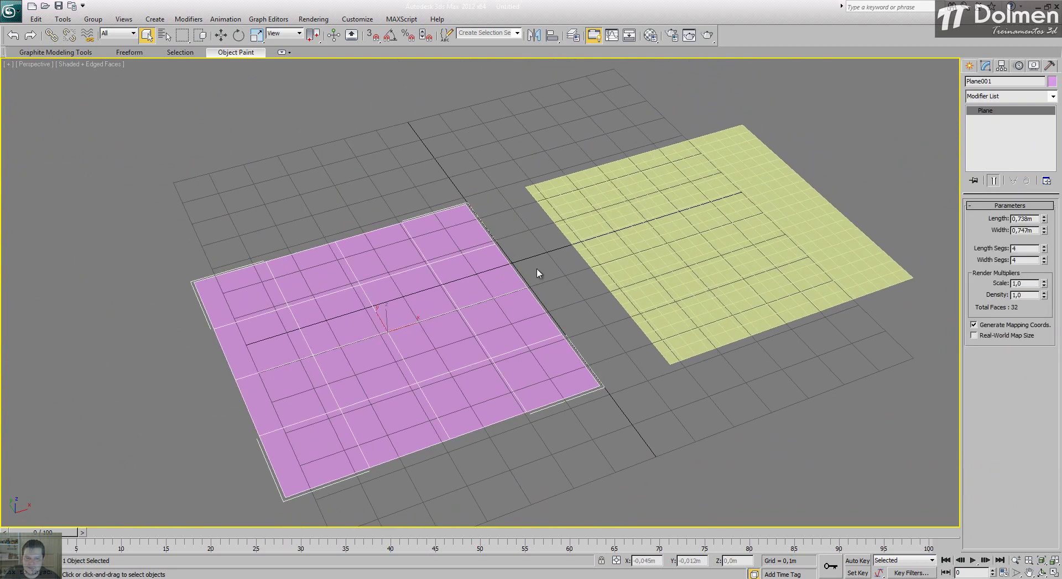
{"action": "left_click", "coordinate": [649, 261], "text": "ctrl"}
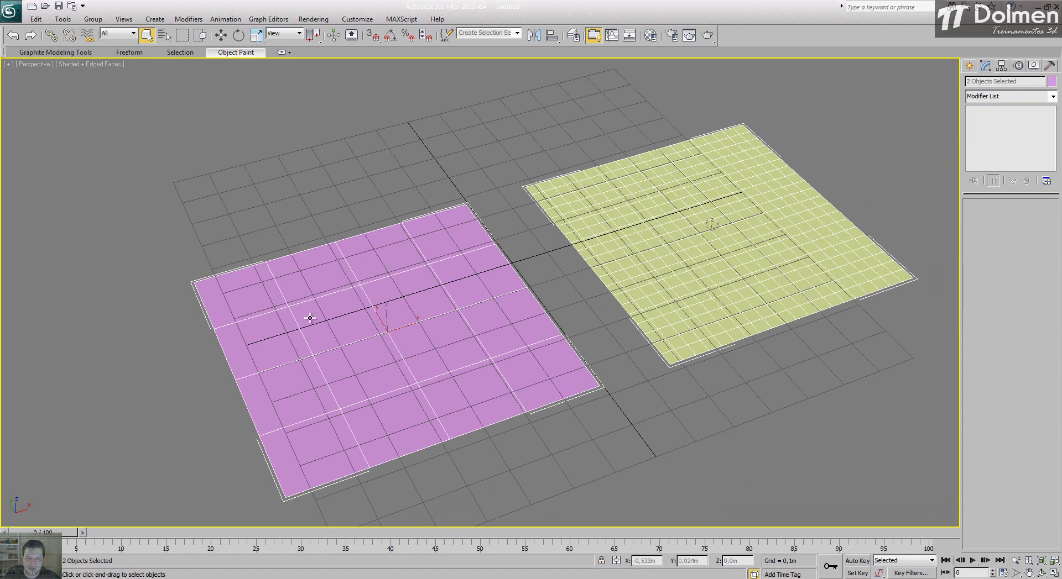
{"action": "left_click", "coordinate": [495, 309]}
{"action": "left_click", "coordinate": [990, 97]}
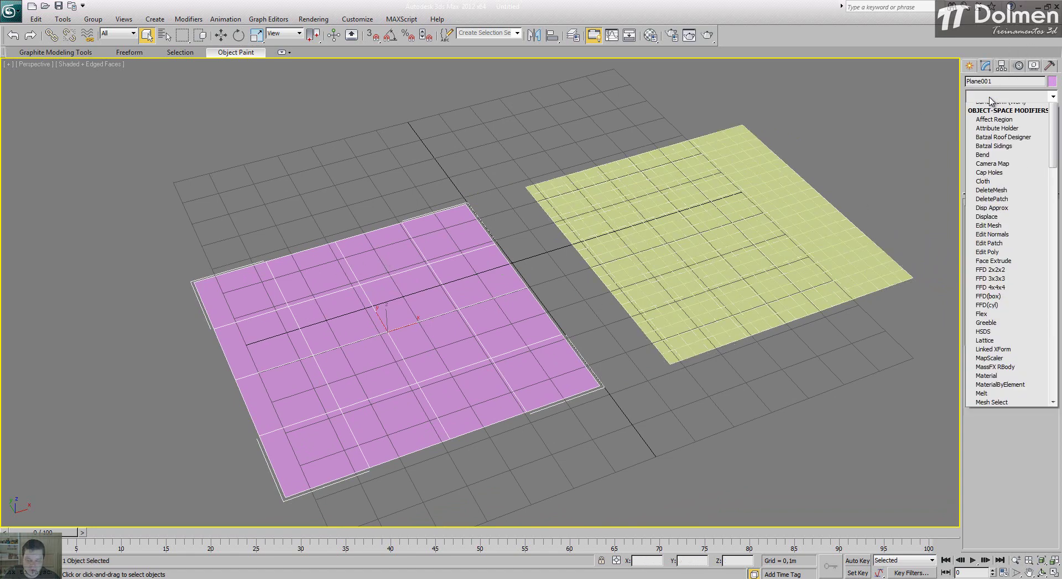
{"action": "key", "text": "g"}
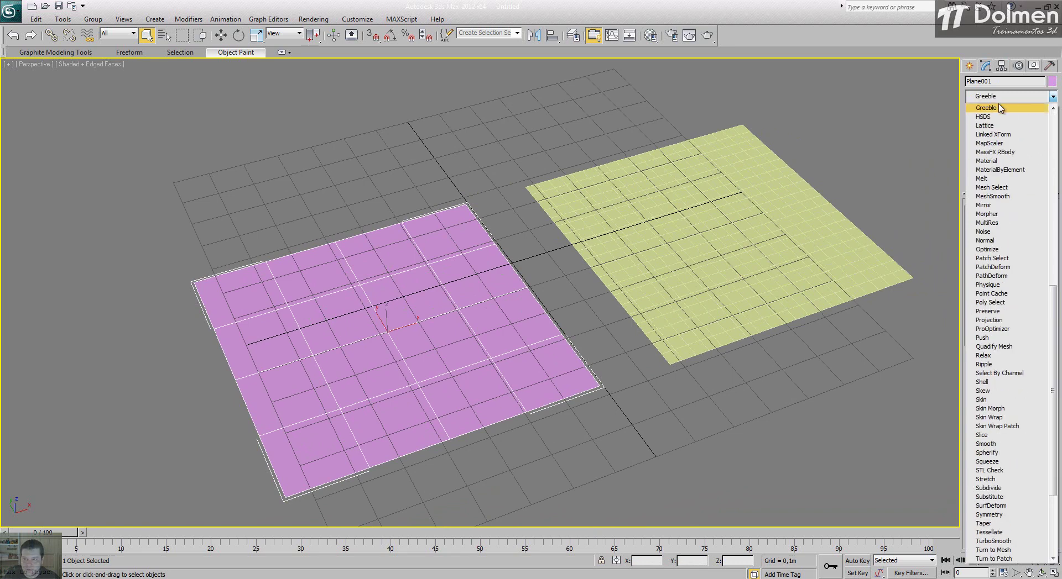
{"action": "left_click", "coordinate": [999, 108]}
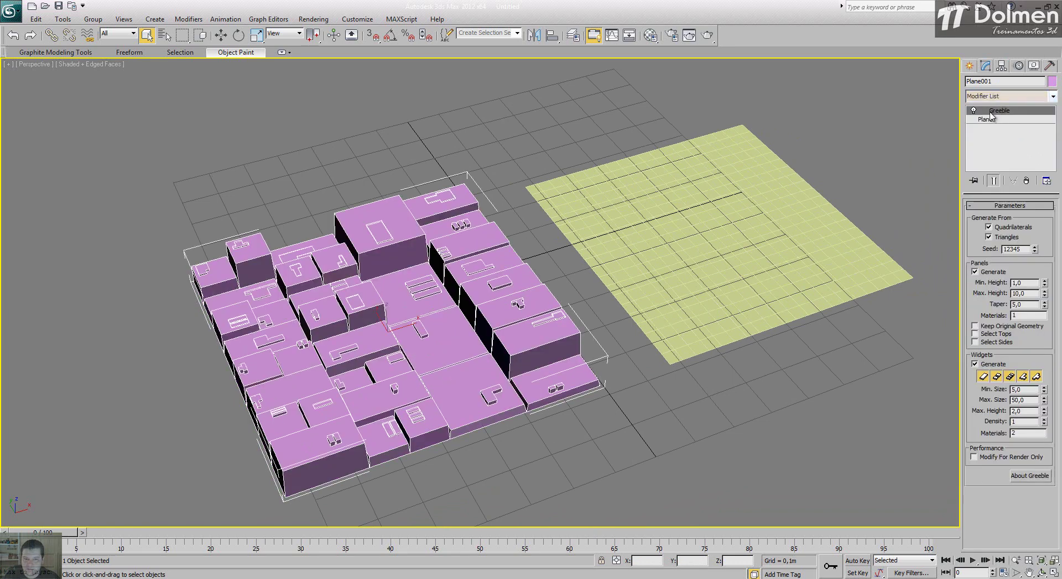
Apply the Greeble modifier to the yellow-green plane
{"action": "left_click", "coordinate": [647, 218]}
{"action": "left_click", "coordinate": [998, 97]}
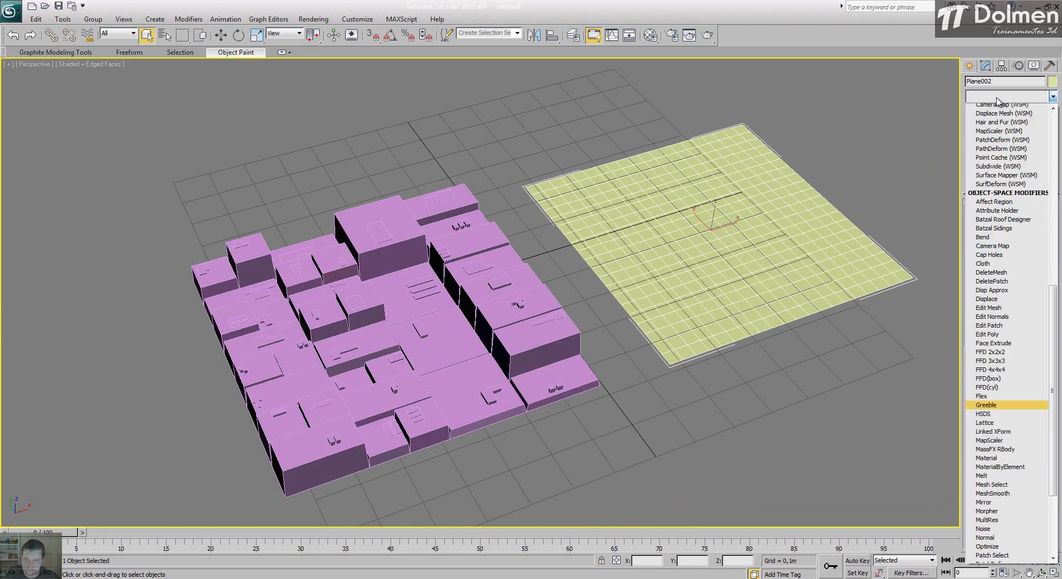
{"action": "key", "text": "g"}
{"action": "left_click", "coordinate": [995, 109]}
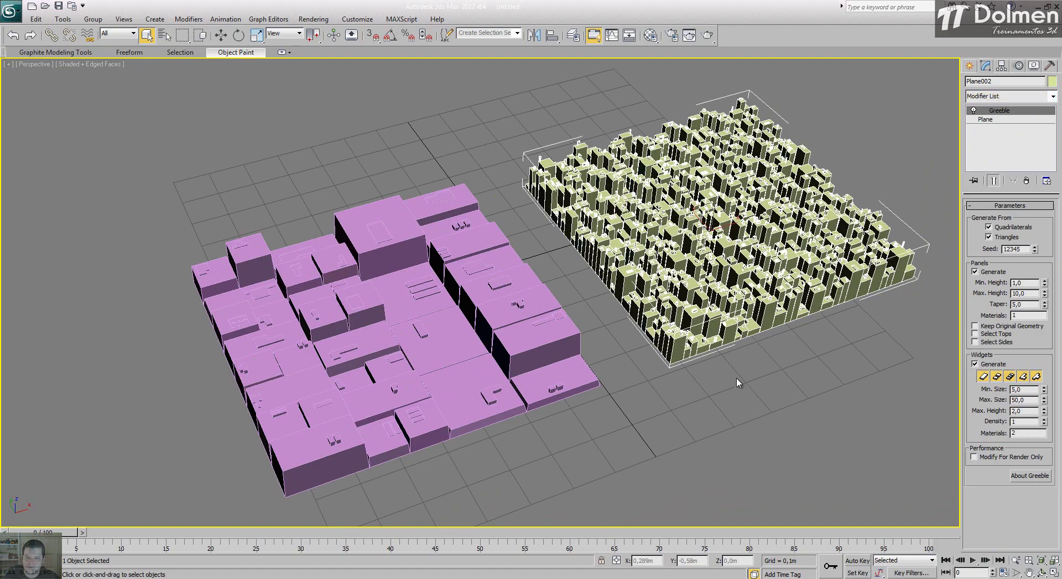
Compare the default Greeble detail on the purple and yellow-green planes from several angles
{"action": "middle_click_drag", "start_coordinate": [735, 382], "coordinate": [537, 346], "text": "alt"}
{"action": "scroll", "coordinate": [567, 353], "scroll_direction": "up", "scroll_amount": 2}
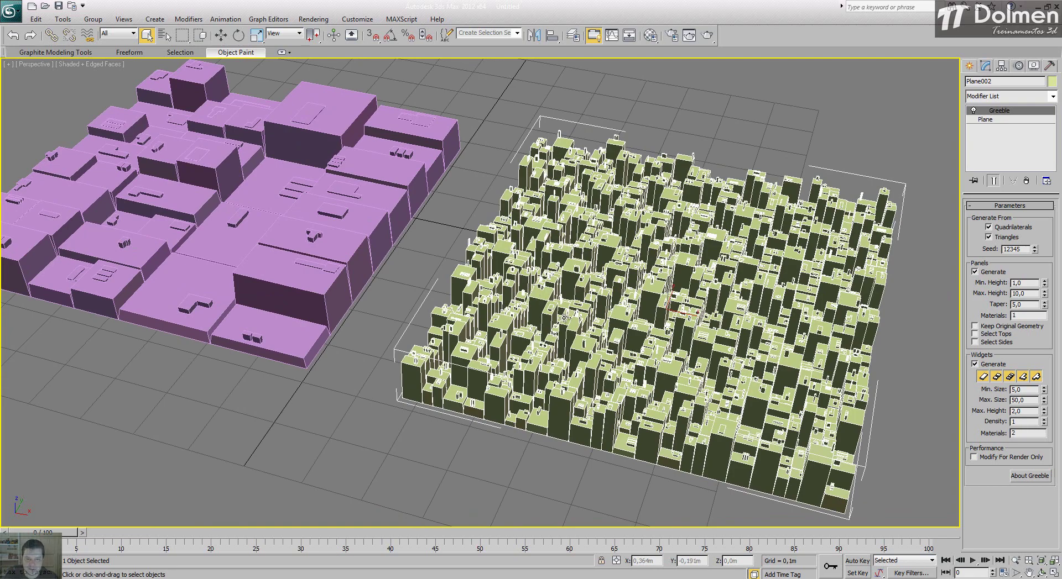
{"action": "middle_click_drag", "start_coordinate": [515, 275], "coordinate": [623, 310], "text": "alt"}
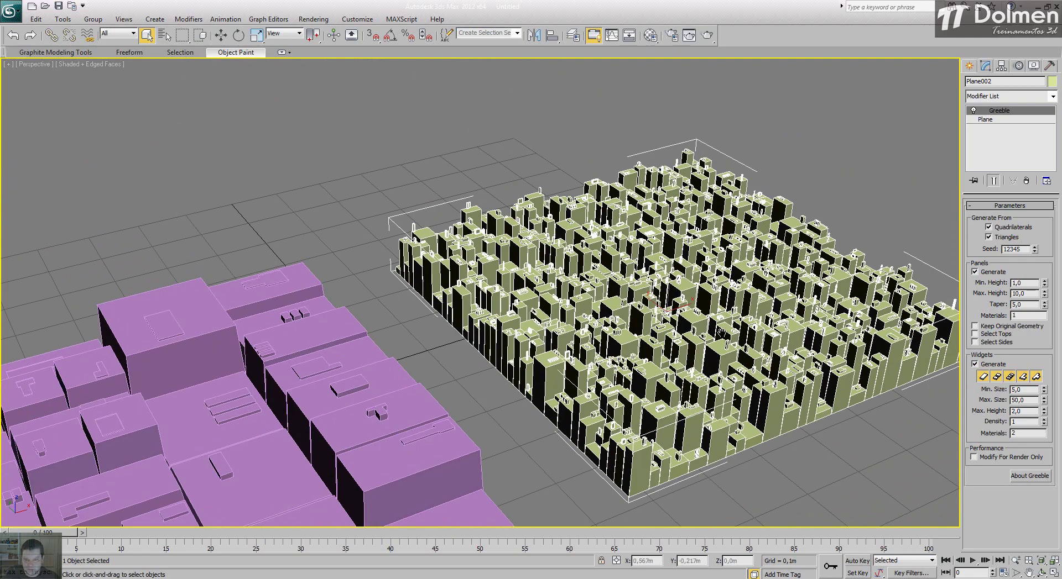
{"action": "middle_click_drag", "start_coordinate": [722, 332], "coordinate": [758, 231], "text": "alt"}
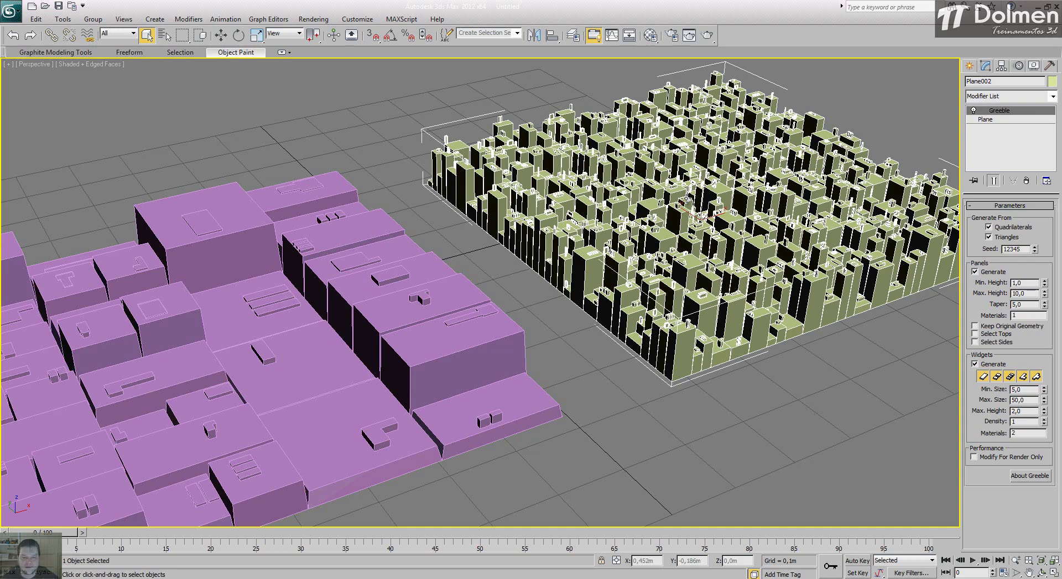
{"action": "scroll", "coordinate": [664, 205], "scroll_direction": "down", "scroll_amount": 5}
{"action": "middle_click_drag", "start_coordinate": [558, 279], "coordinate": [534, 329], "text": "alt"}
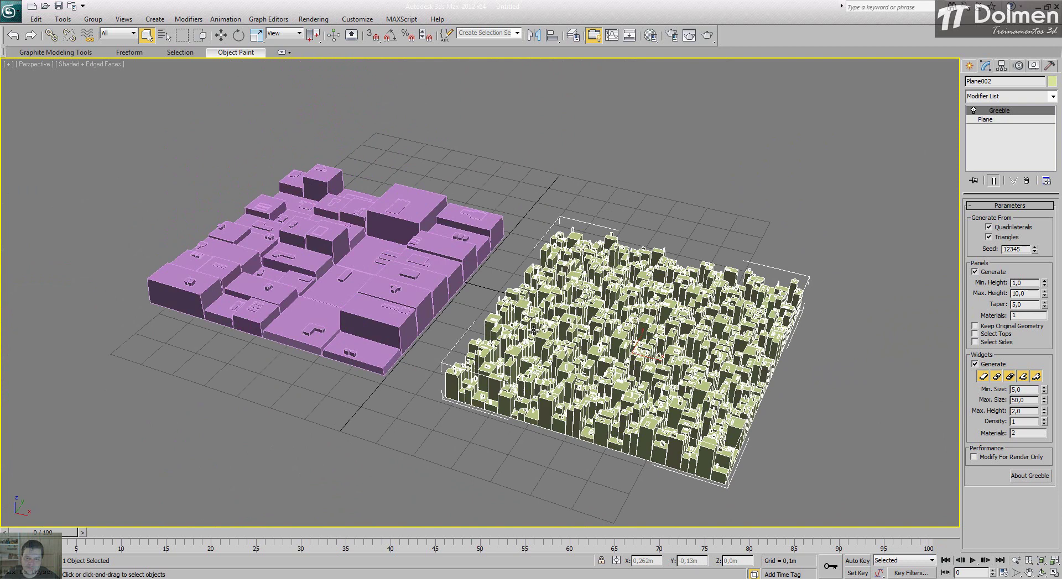
{"action": "left_click", "coordinate": [707, 178]}
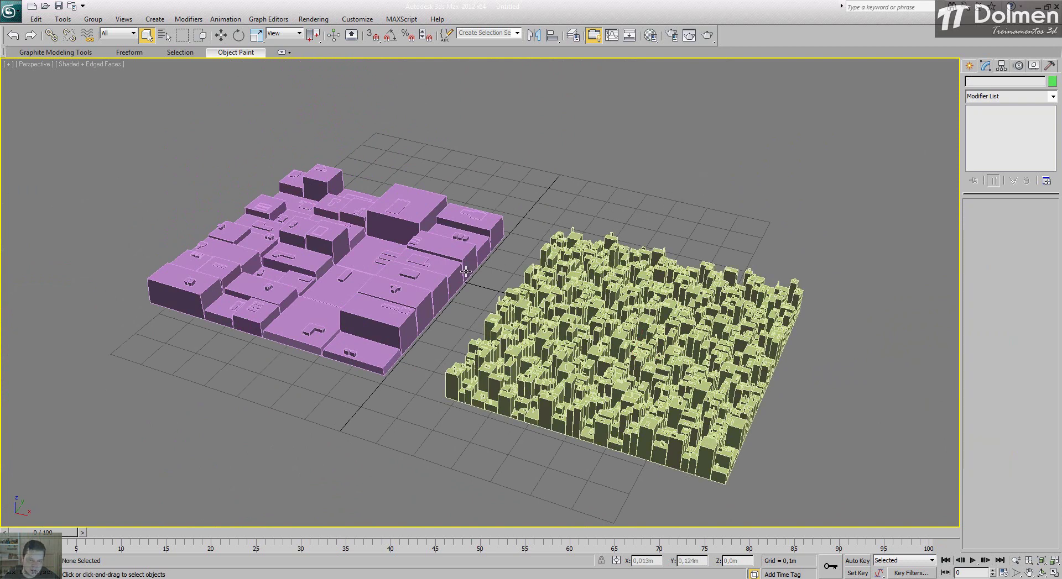
{"action": "middle_click_drag", "start_coordinate": [455, 318], "coordinate": [555, 324], "text": "alt"}
{"action": "scroll", "coordinate": [555, 324], "scroll_direction": "up", "scroll_amount": 5}
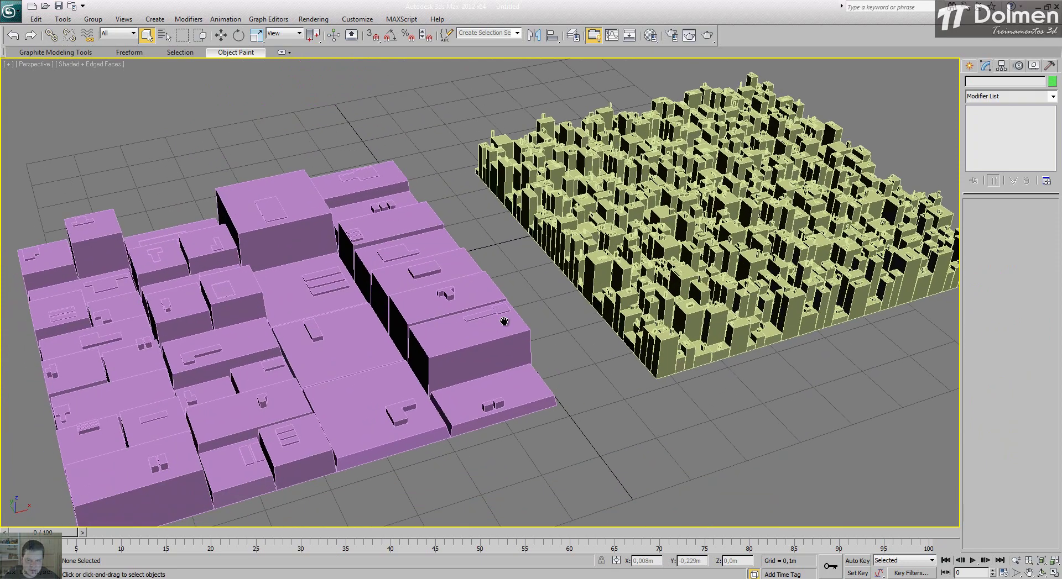
On the purple plane, switch off widget generation, set the maximum widget size to 42.6 and the maximum panel height to 1.6
{"action": "left_click", "coordinate": [791, 188]}
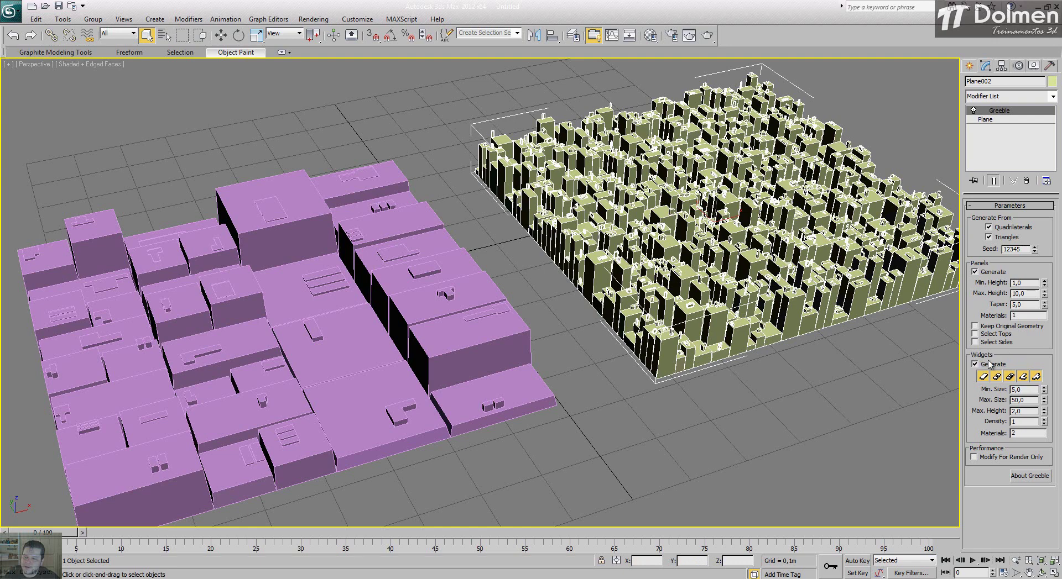
{"action": "left_click", "coordinate": [488, 336]}
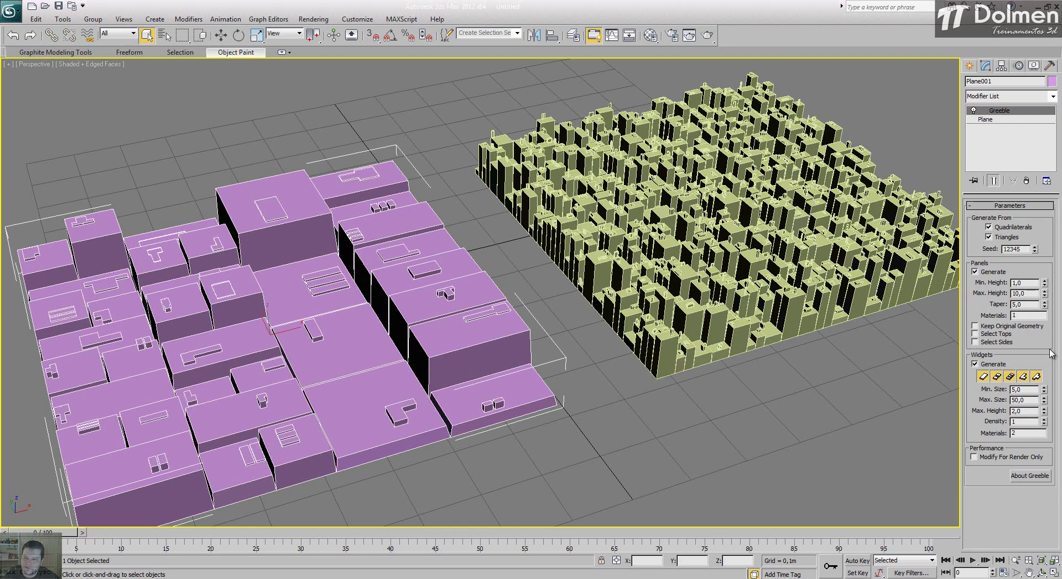
{"action": "left_click", "coordinate": [974, 364]}
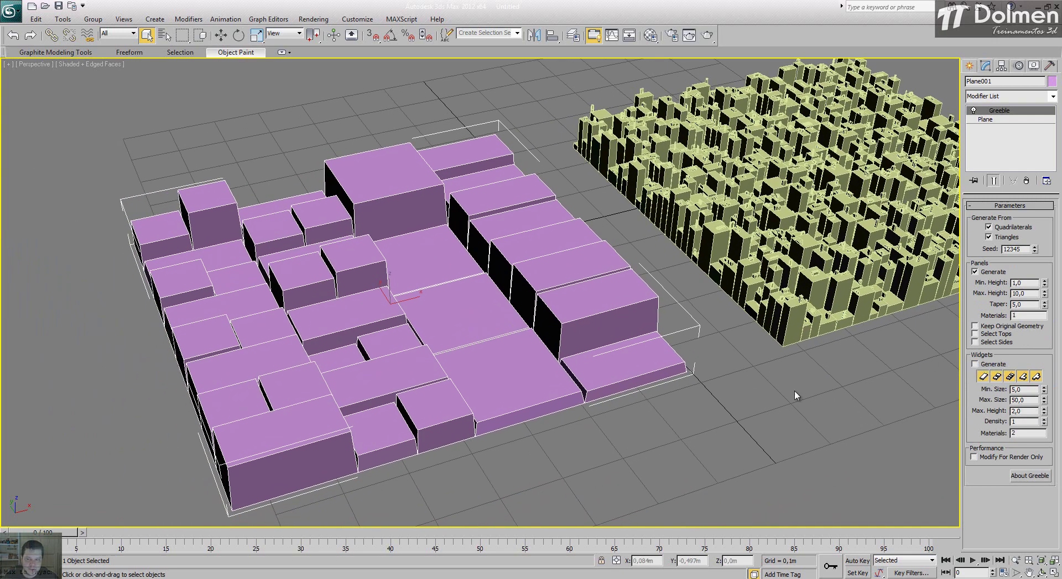
{"action": "left_click_drag", "start_coordinate": [1043, 399], "coordinate": [1041, 442]}
{"action": "left_click_drag", "start_coordinate": [1045, 296], "coordinate": [1046, 340]}
{"action": "mouse_move", "coordinate": [578, 340]}
{"action": "middle_mouse_down", "text": "alt"}
{"action": "mouse_move", "coordinate": [521, 372]}
{"action": "mouse_move", "coordinate": [569, 372]}
{"action": "mouse_move", "coordinate": [596, 348]}
{"action": "middle_mouse_up", "text": "alt"}
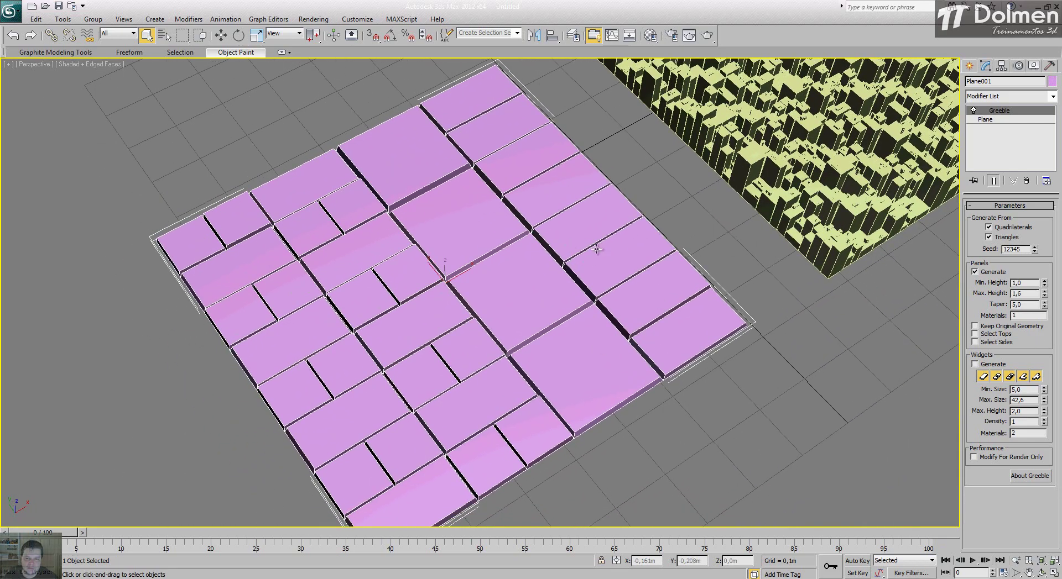
Lower the purple plane's Greeble seed one value at a time to 12326, viewing the panel layouts from different angles
{"action": "left_click", "coordinate": [1034, 251]}
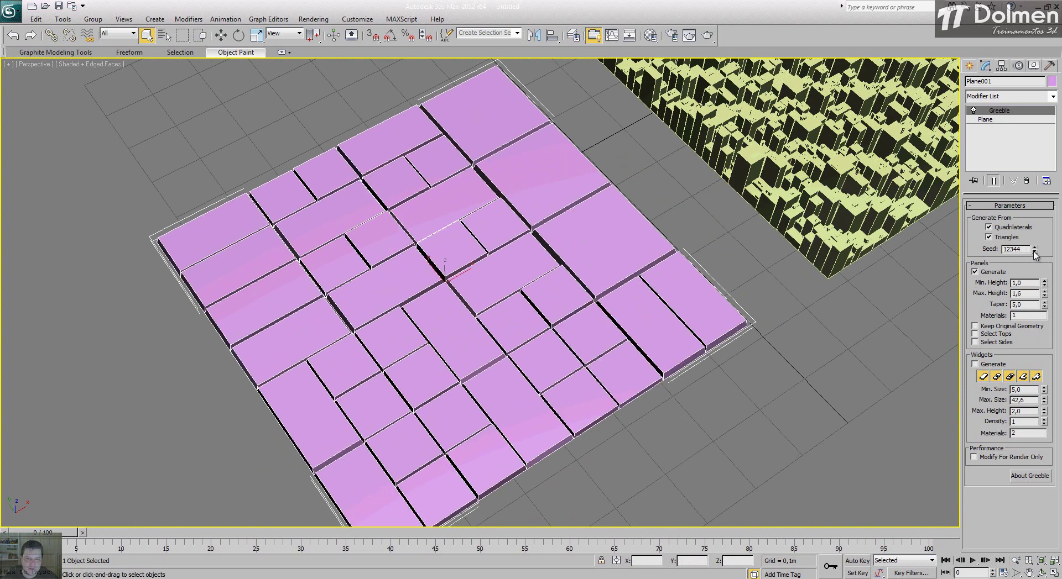
{"action": "left_click", "coordinate": [1034, 252]}
{"action": "left_click", "coordinate": [1034, 252]}
{"action": "left_click", "coordinate": [1034, 251]}
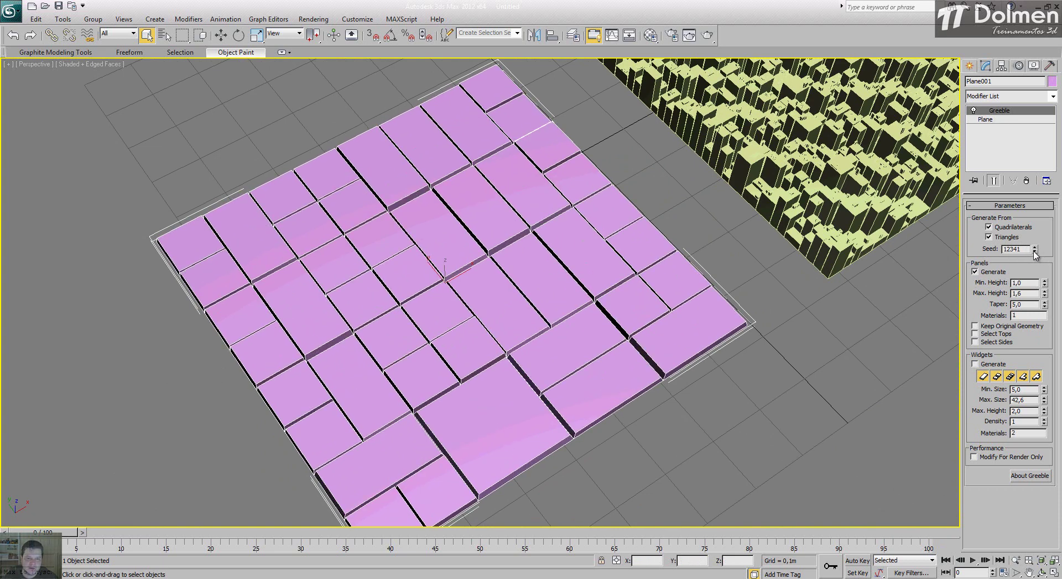
{"action": "left_click", "coordinate": [1034, 251]}
{"action": "left_click", "coordinate": [1033, 252]}
{"action": "left_click", "coordinate": [1034, 252]}
{"action": "left_click", "coordinate": [1034, 252]}
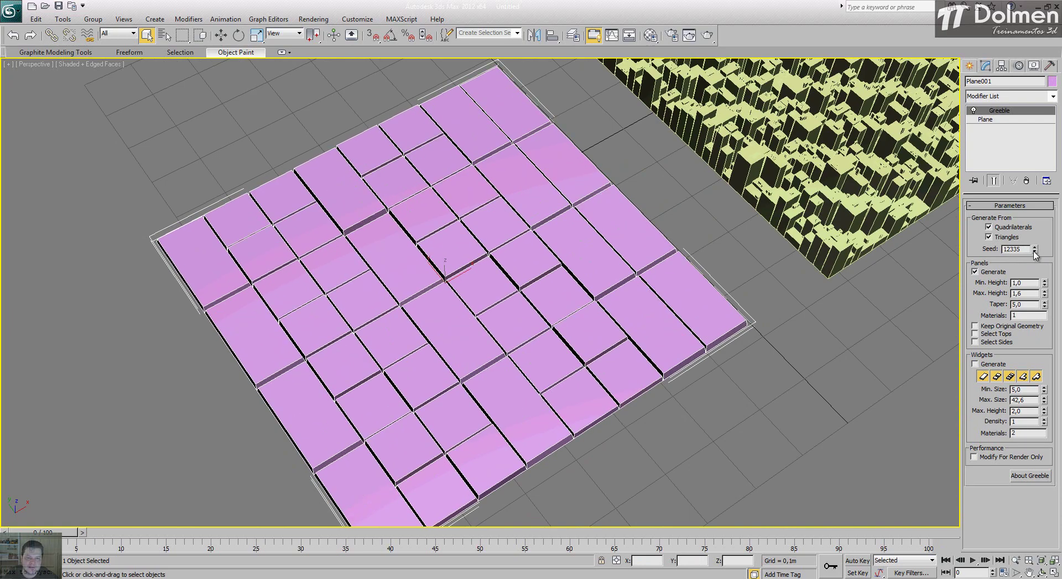
{"action": "middle_click_drag", "start_coordinate": [505, 303], "coordinate": [424, 276], "text": "alt"}
{"action": "left_click", "coordinate": [1034, 252]}
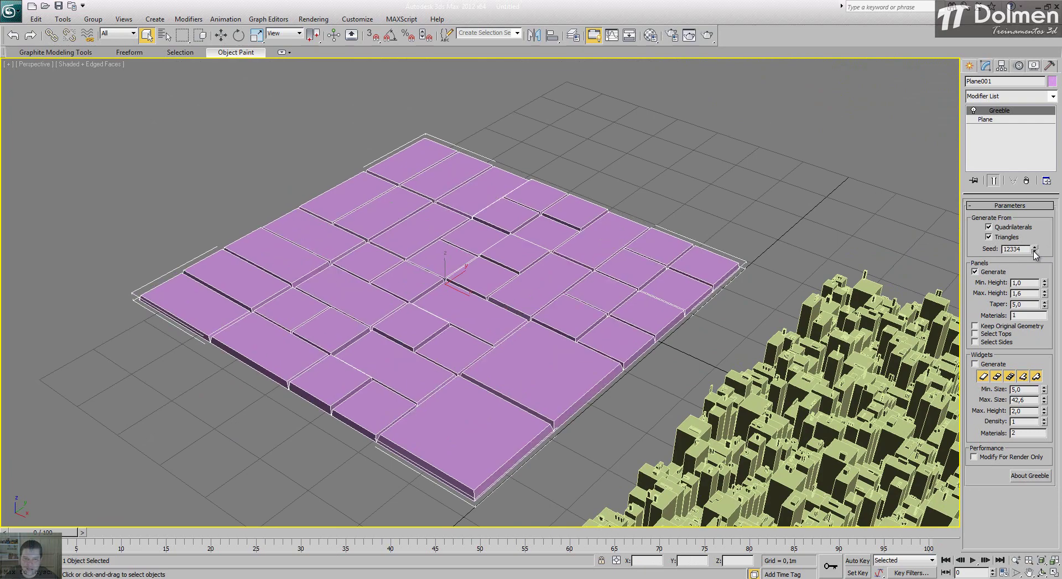
{"action": "left_click", "coordinate": [1034, 252]}
{"action": "left_click", "coordinate": [1034, 252]}
{"action": "left_click", "coordinate": [1034, 252]}
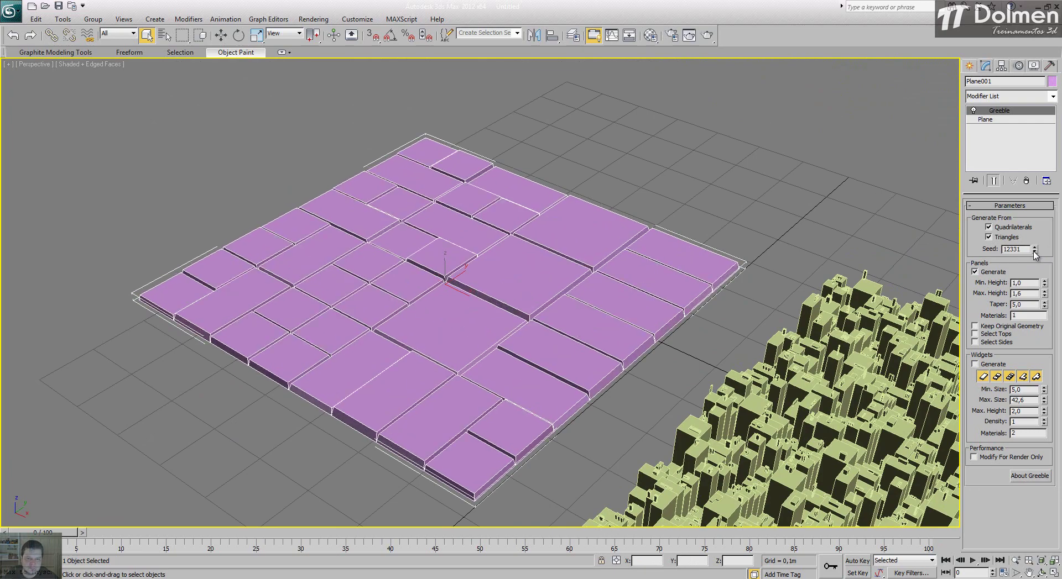
{"action": "left_click", "coordinate": [1034, 252]}
{"action": "left_click", "coordinate": [1034, 252]}
{"action": "left_click", "coordinate": [1034, 252]}
{"action": "left_click", "coordinate": [1034, 252]}
{"action": "left_click", "coordinate": [1034, 252]}
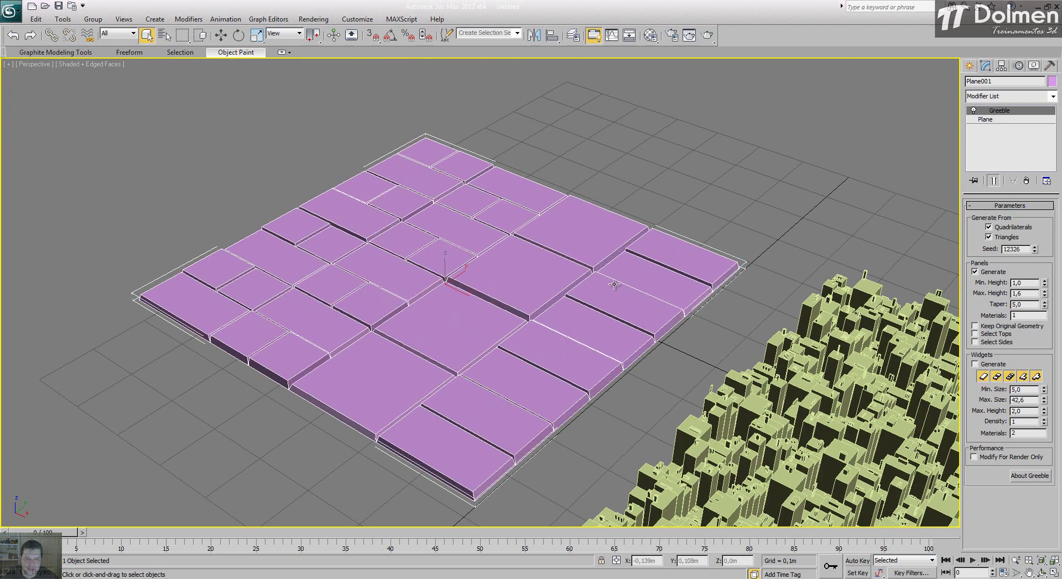
{"action": "middle_click_drag", "start_coordinate": [613, 284], "coordinate": [679, 289], "text": "alt"}
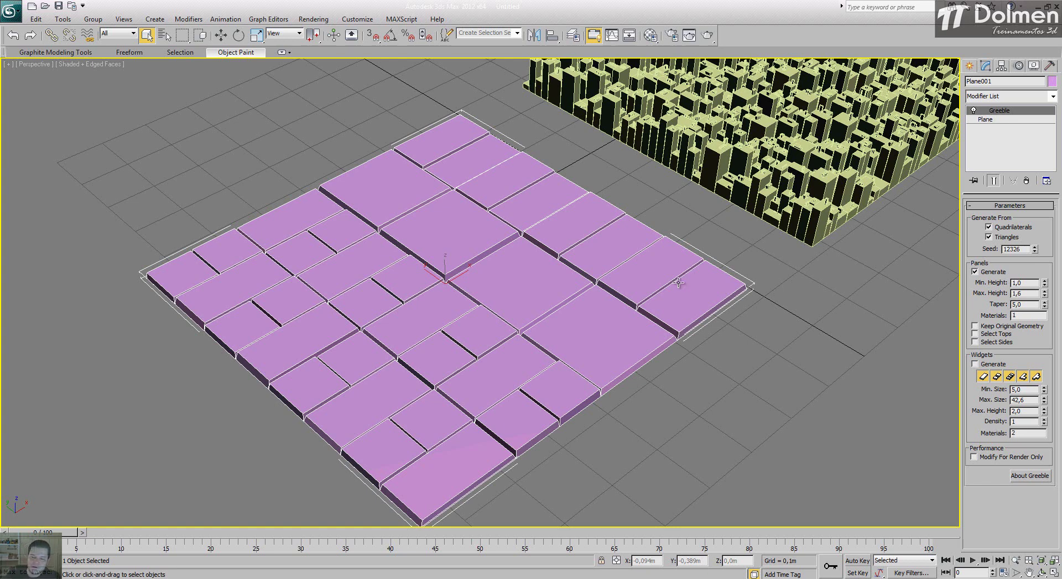
Open the Greeble01 scene from the Aula19 folder without saving the current scene
{"action": "left_click", "coordinate": [46, 7]}
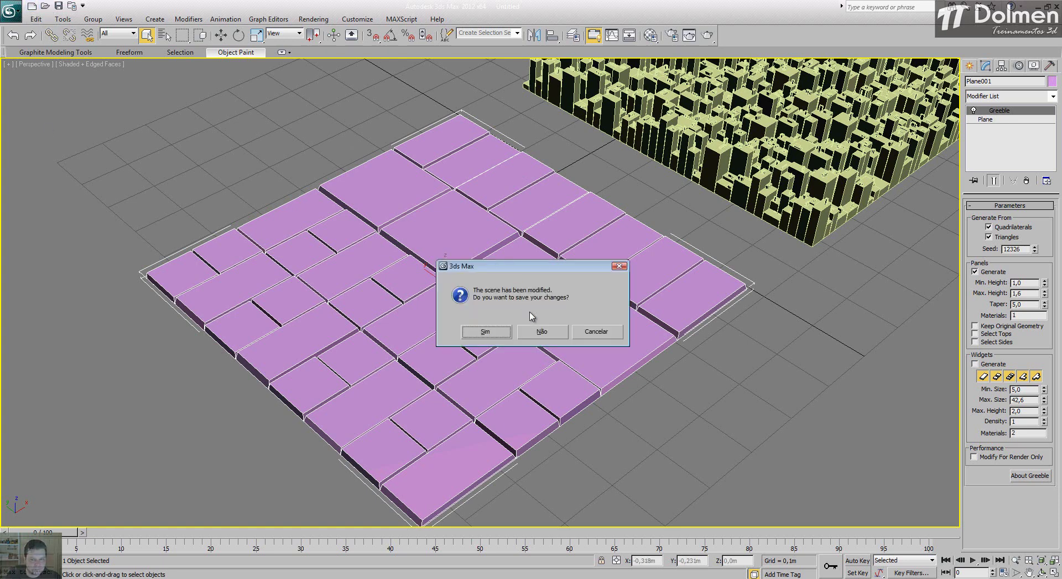
{"action": "left_click", "coordinate": [542, 332]}
{"action": "left_click", "coordinate": [142, 26]}
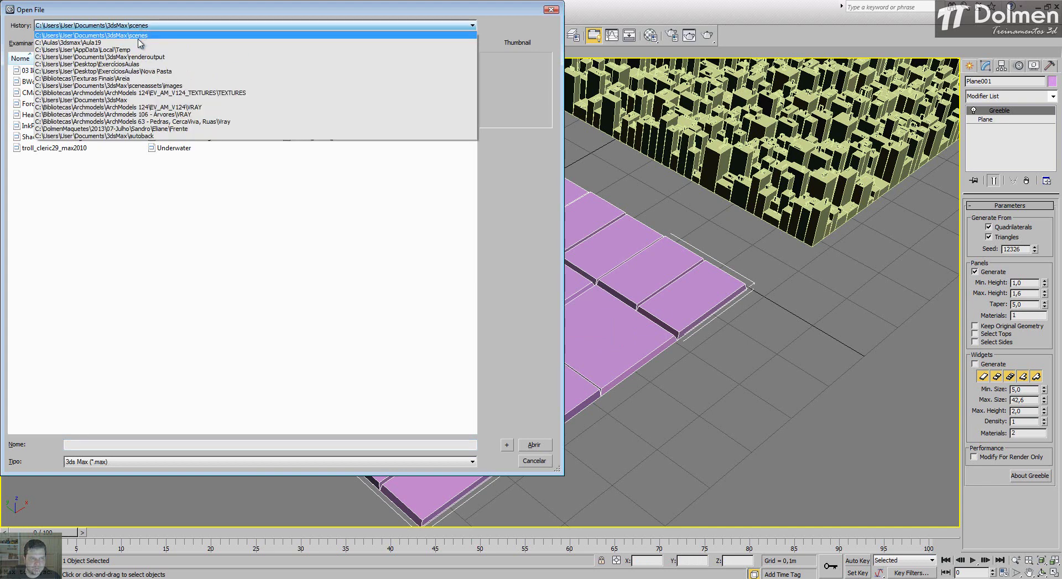
{"action": "left_click", "coordinate": [141, 43]}
{"action": "double_click", "coordinate": [98, 143]}
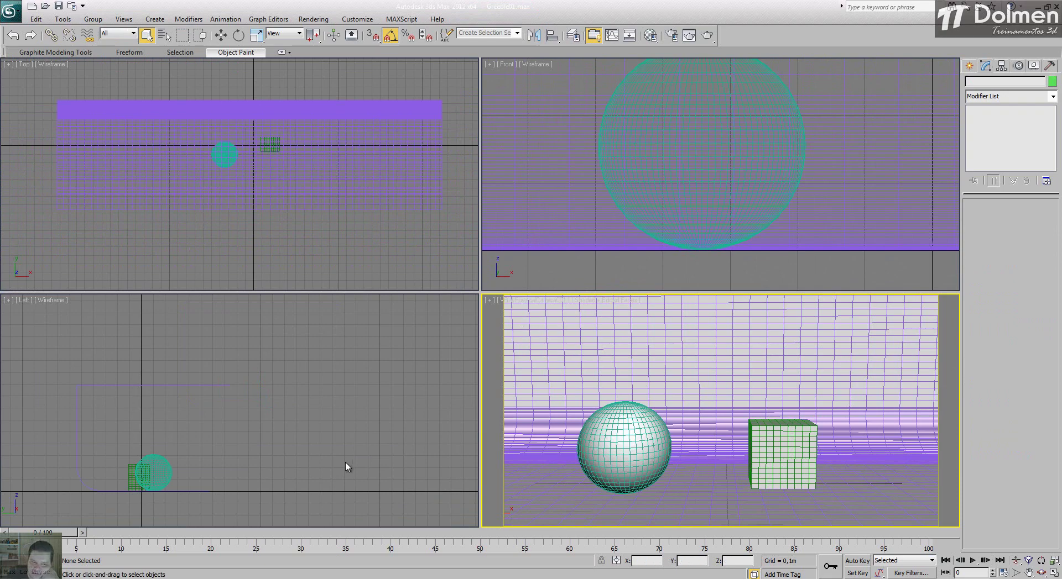
Inspect the sphere, the box and the curved backdrop, viewing the backdrop's profile from the side
{"action": "left_click", "coordinate": [636, 427]}
{"action": "left_click", "coordinate": [791, 435]}
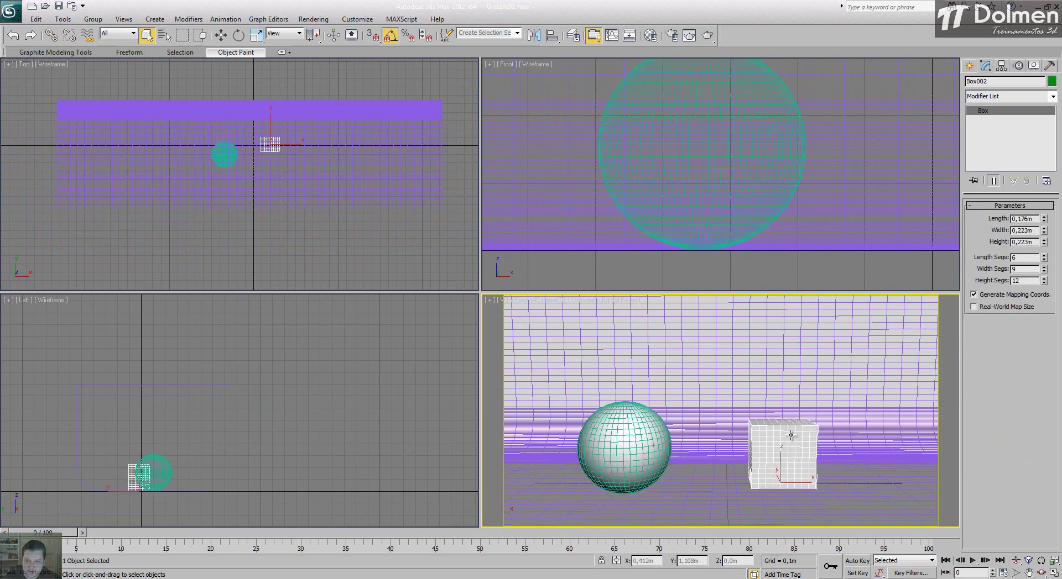
{"action": "left_click", "coordinate": [713, 398]}
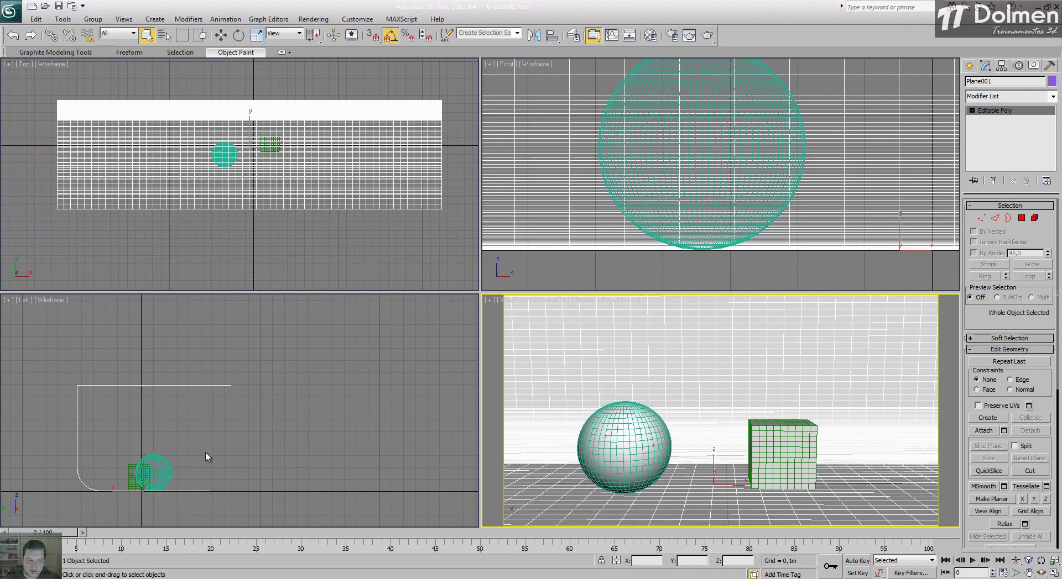
{"action": "middle_click_drag", "start_coordinate": [204, 452], "coordinate": [299, 440]}
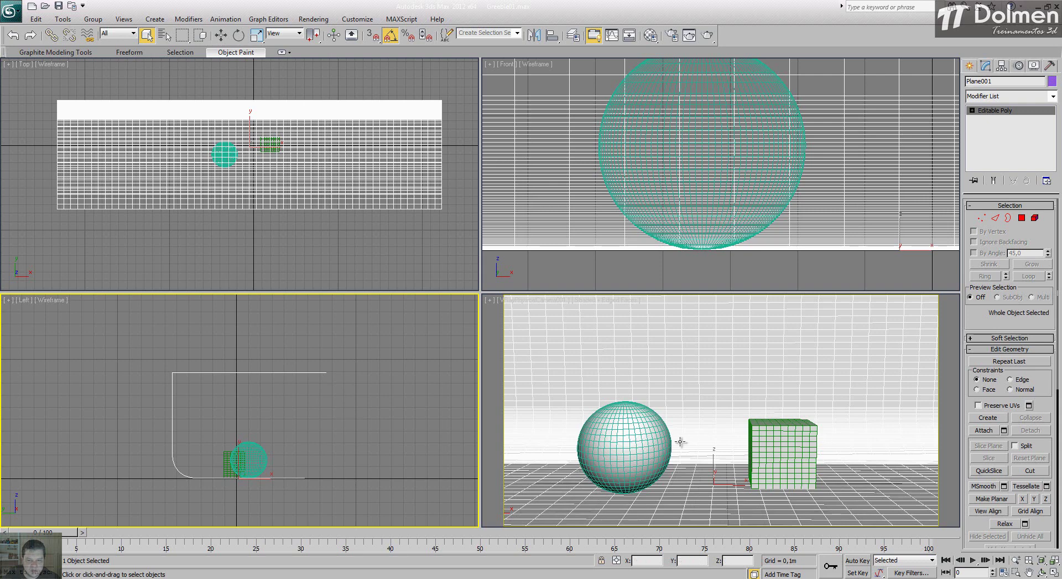
{"action": "left_click", "coordinate": [402, 409]}
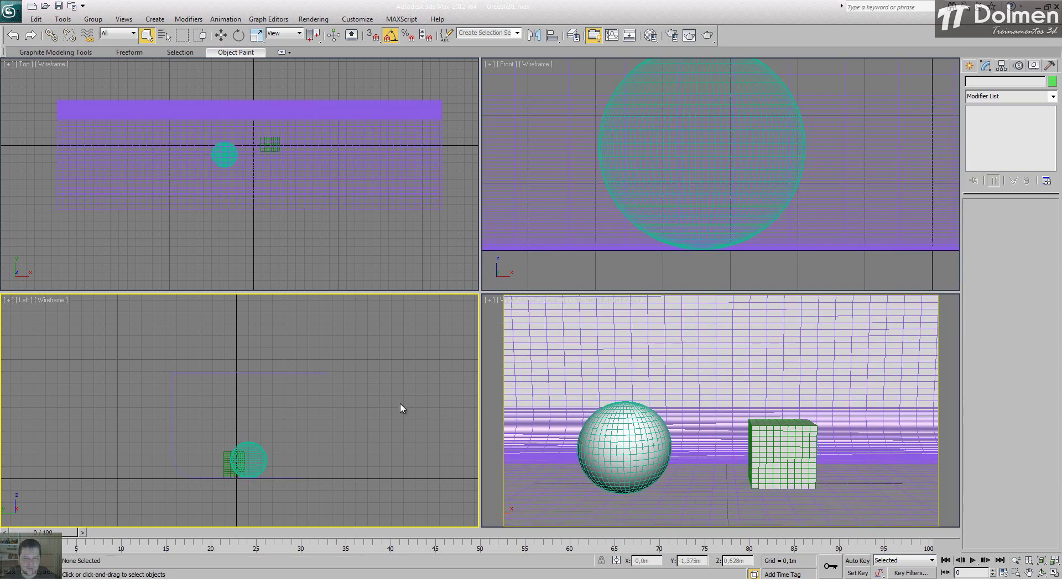
Examine the curved backdrop's mesh in an enlarged perspective view from several angles, ending in the V-Ray camera view
{"action": "left_click", "coordinate": [711, 359]}
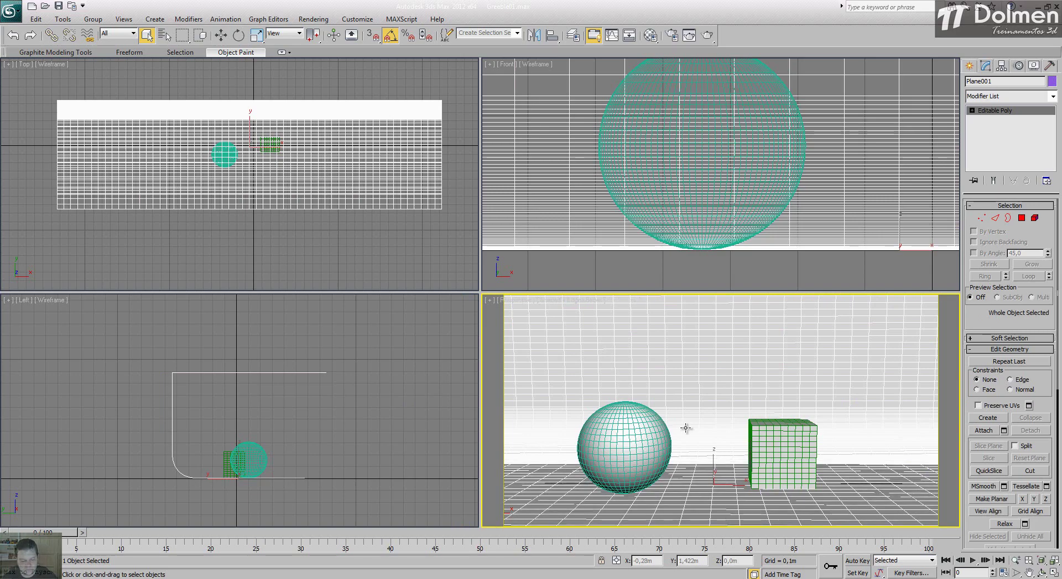
{"action": "left_click", "coordinate": [1054, 573]}
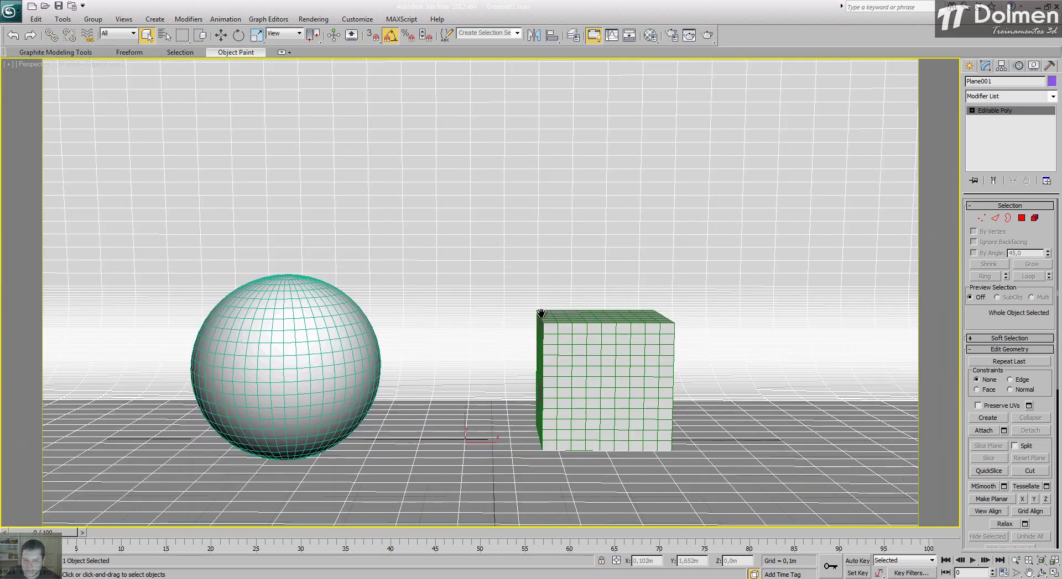
{"action": "scroll", "coordinate": [541, 313], "scroll_direction": "down", "scroll_amount": 3}
{"action": "middle_click_drag", "start_coordinate": [543, 324], "coordinate": [901, 218], "text": "alt"}
{"action": "middle_click_drag", "start_coordinate": [372, 340], "coordinate": [727, 268]}
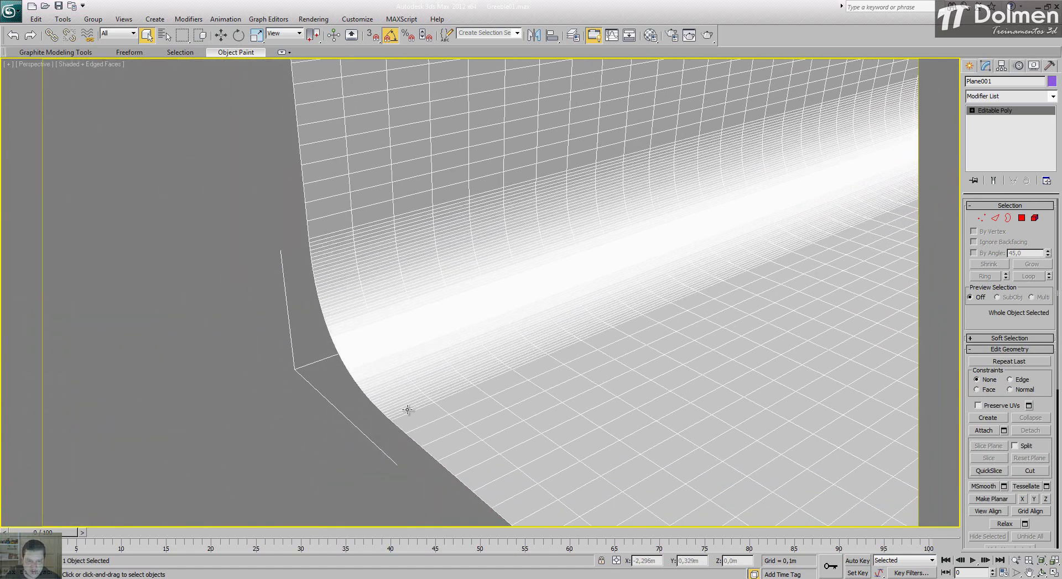
{"action": "scroll", "coordinate": [401, 383], "scroll_direction": "down", "scroll_amount": 8}
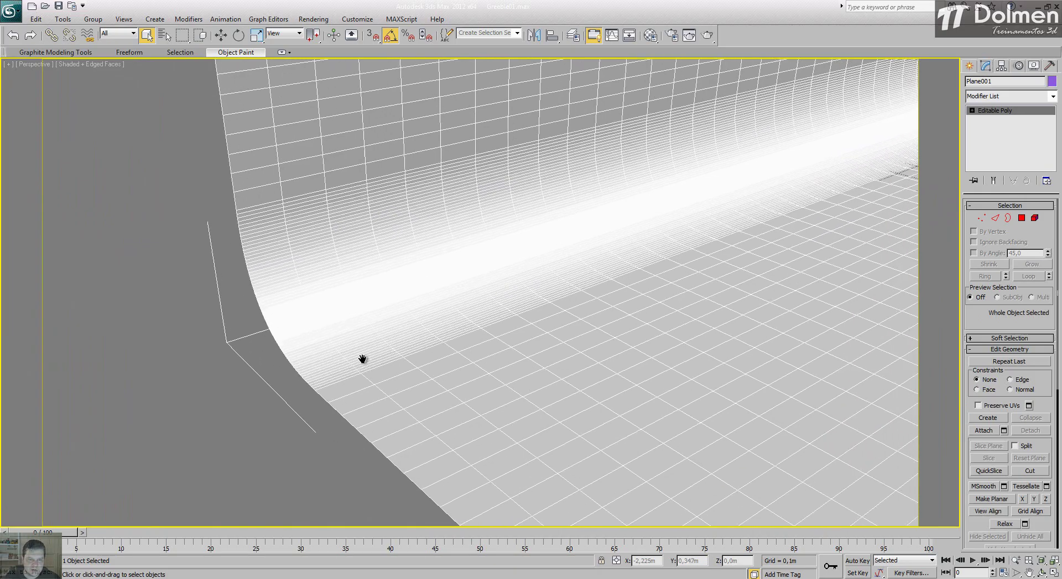
{"action": "middle_click_drag", "start_coordinate": [675, 301], "coordinate": [635, 315]}
{"action": "scroll", "coordinate": [634, 315], "scroll_direction": "down", "scroll_amount": 5}
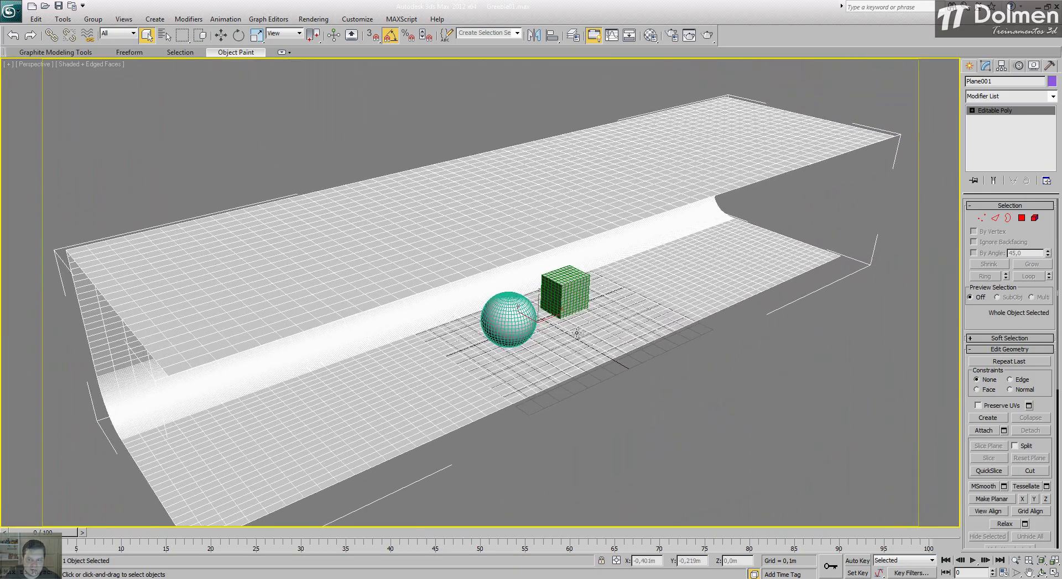
{"action": "middle_click_drag", "start_coordinate": [448, 343], "coordinate": [429, 329], "text": "alt"}
{"action": "key", "text": "c"}
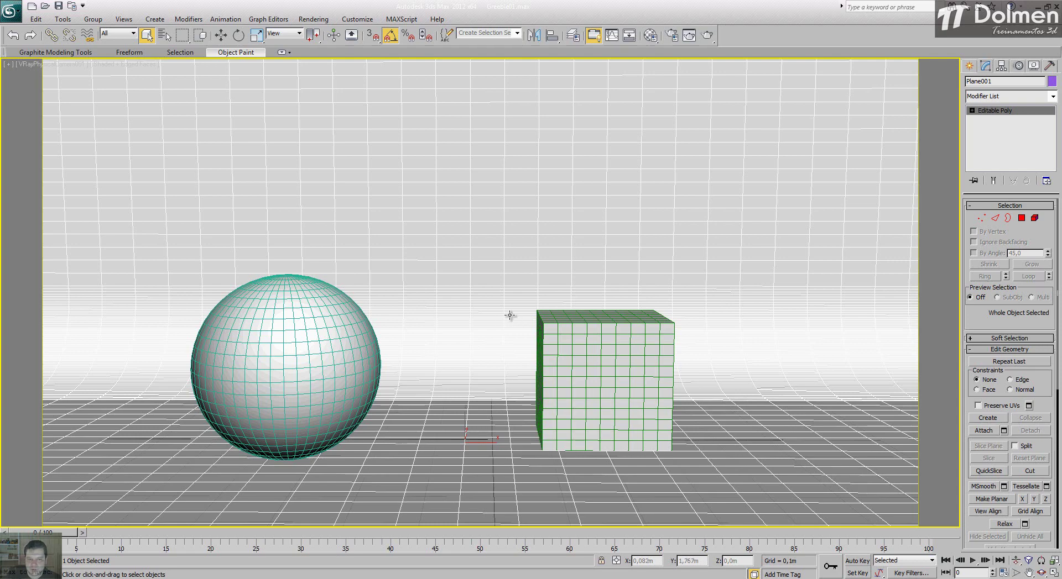
Apply the Greeble modifier to the curved backdrop
{"action": "left_click", "coordinate": [995, 98]}
{"action": "key", "text": "g"}
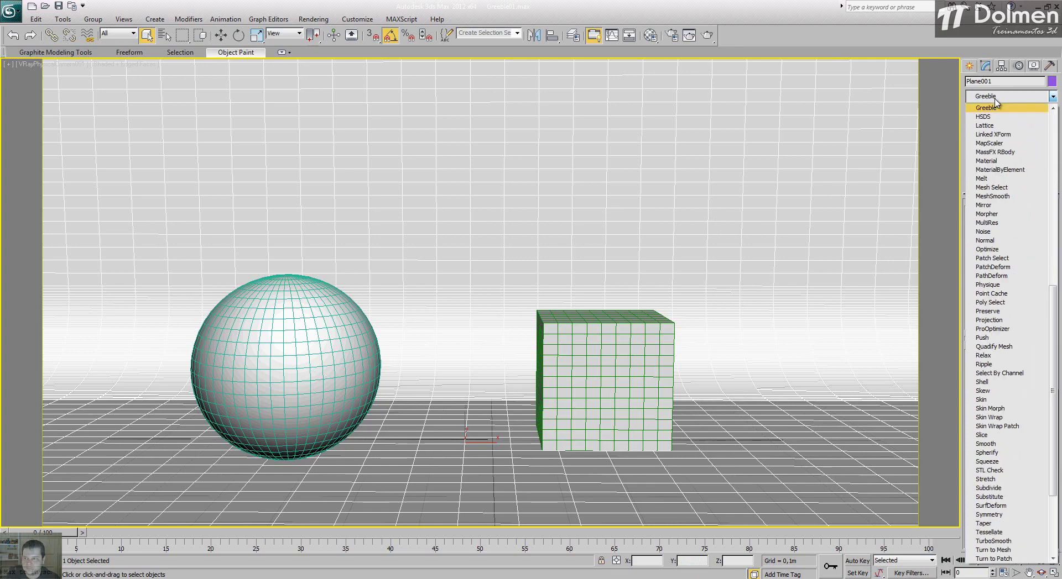
{"action": "left_click", "coordinate": [995, 108]}
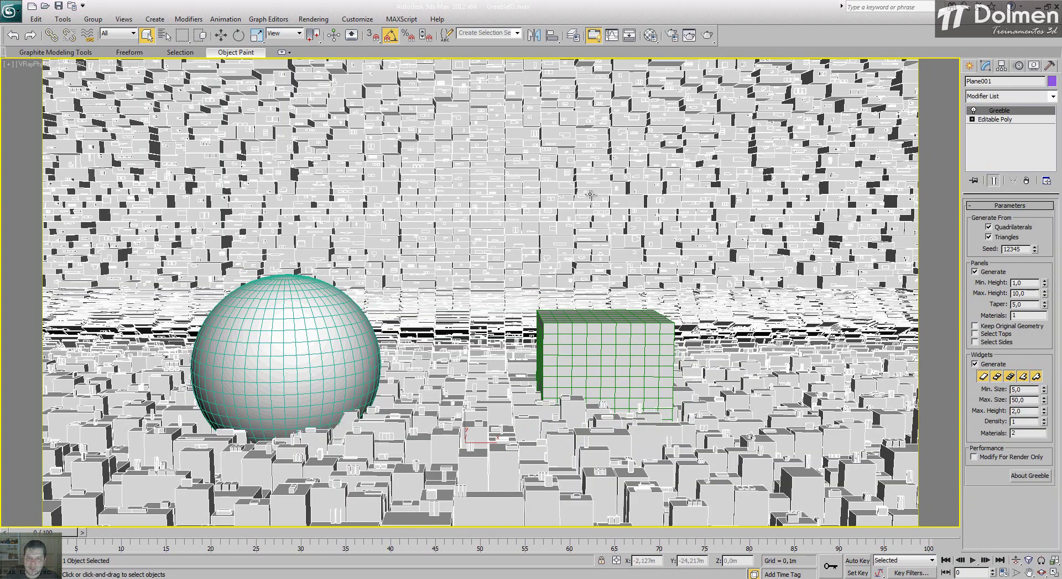
Turn off the backdrop's widget generation and set panel minimum height to 1.1, maximum height to 2.0 and taper to 2.0
{"action": "left_click", "coordinate": [975, 364]}
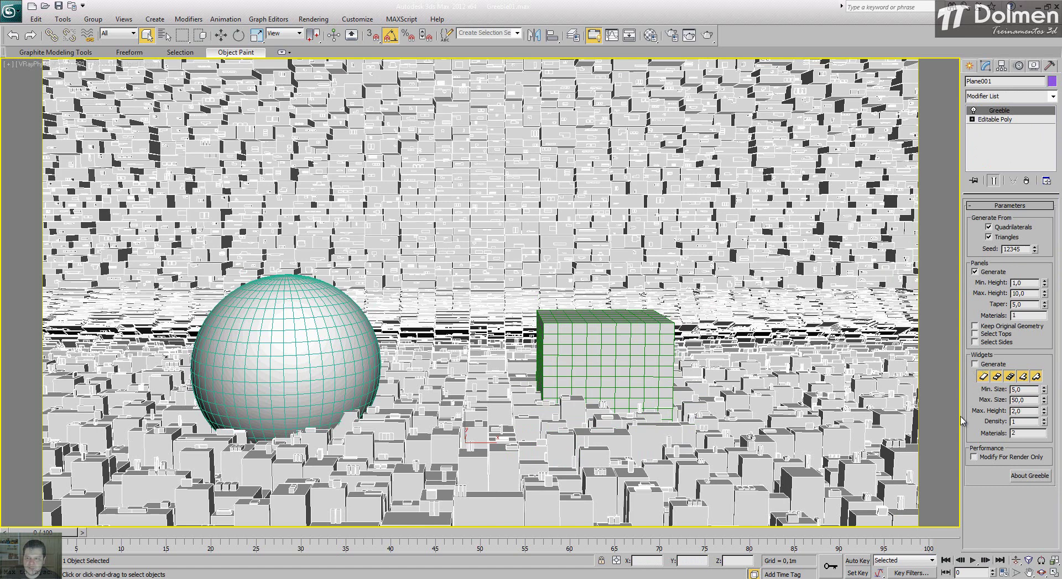
{"action": "right_click", "coordinate": [1044, 284]}
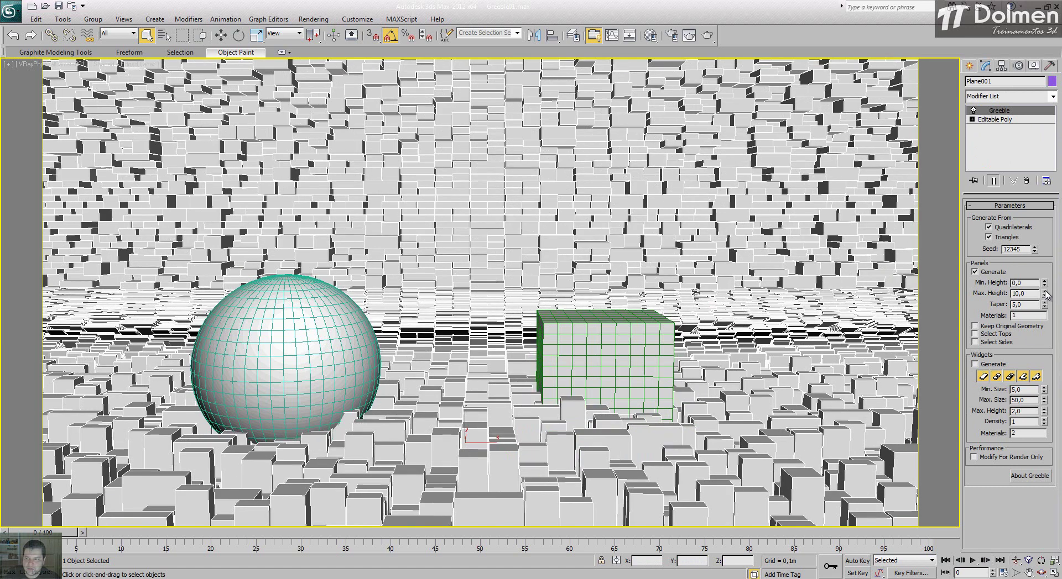
{"action": "left_click_drag", "start_coordinate": [1044, 281], "coordinate": [1045, 320]}
{"action": "left_click", "coordinate": [1045, 304]}
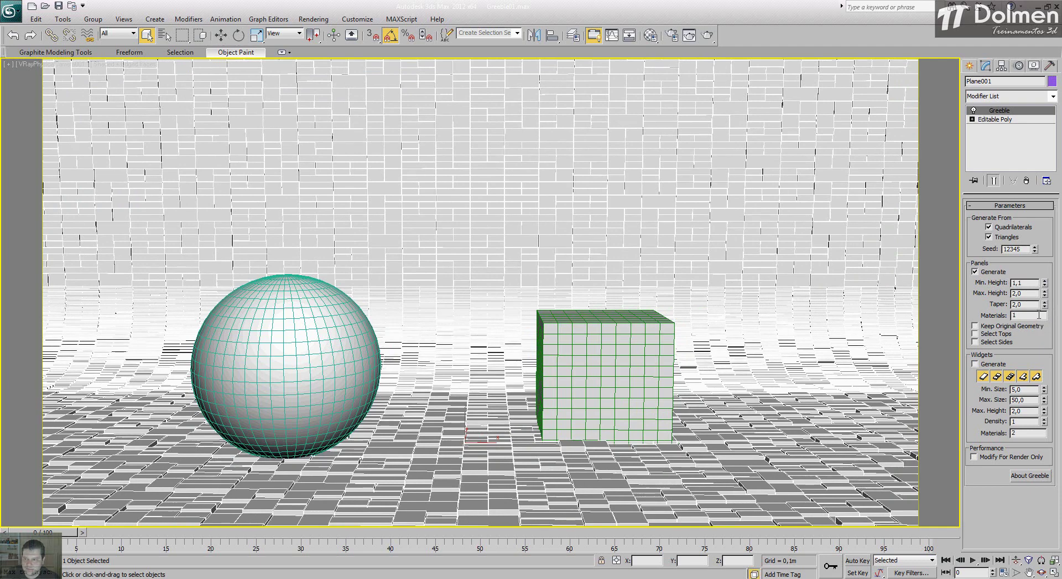
Lower the backdrop's Greeble seed one value at a time to 12336 to vary the panel layout
{"action": "left_click", "coordinate": [1034, 251]}
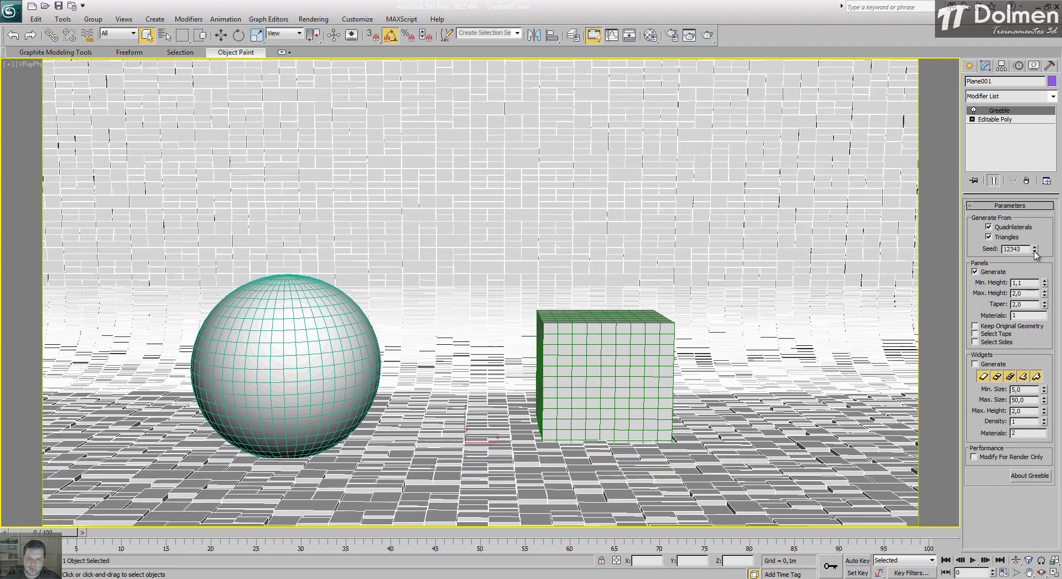
{"action": "left_click", "coordinate": [1034, 252]}
{"action": "left_click", "coordinate": [1033, 252]}
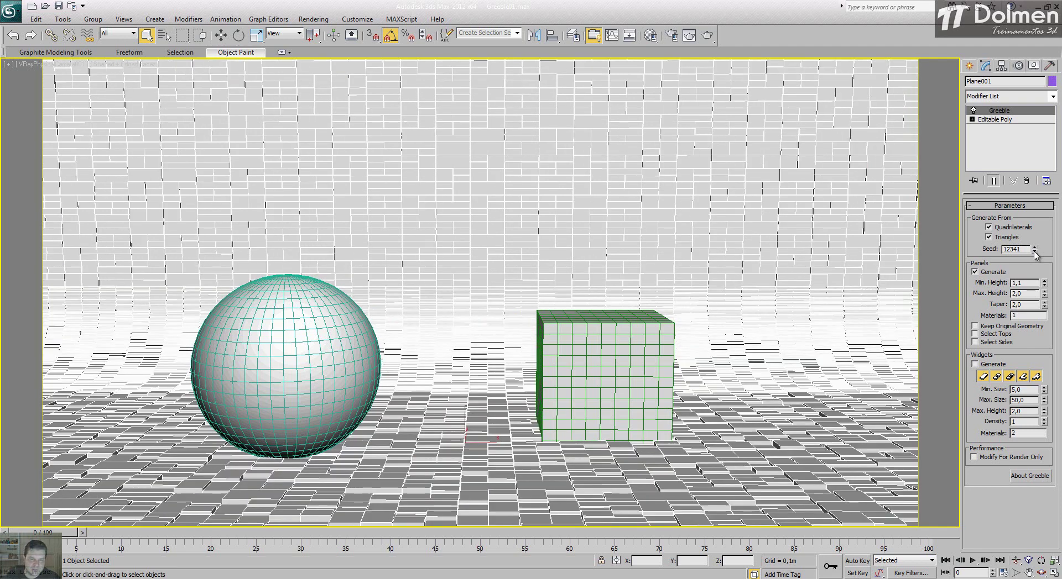
{"action": "left_click", "coordinate": [1034, 252]}
{"action": "left_click", "coordinate": [1034, 252]}
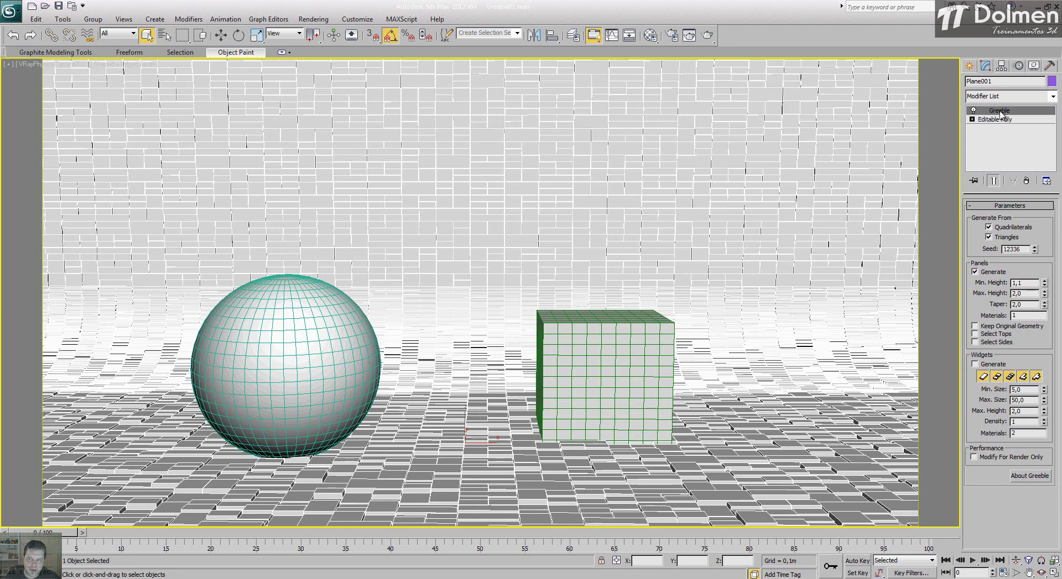
Copy the backdrop's Greeble modifier to the box and the sphere, and set the sphere's minimum panel height to 9.2
{"action": "left_click_drag", "start_coordinate": [1000, 112], "coordinate": [614, 368]}
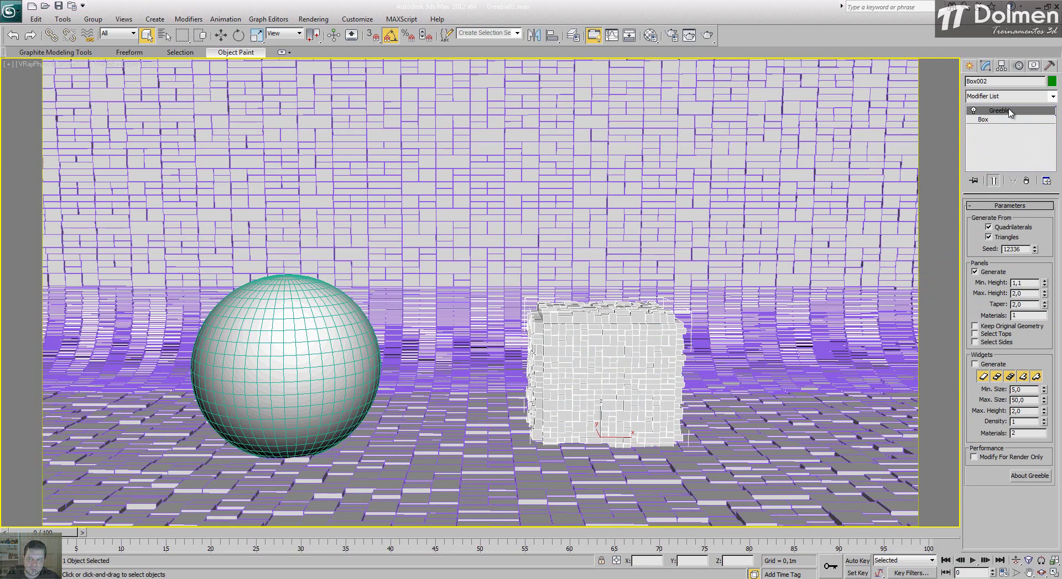
{"action": "left_click_drag", "start_coordinate": [1004, 112], "coordinate": [303, 327]}
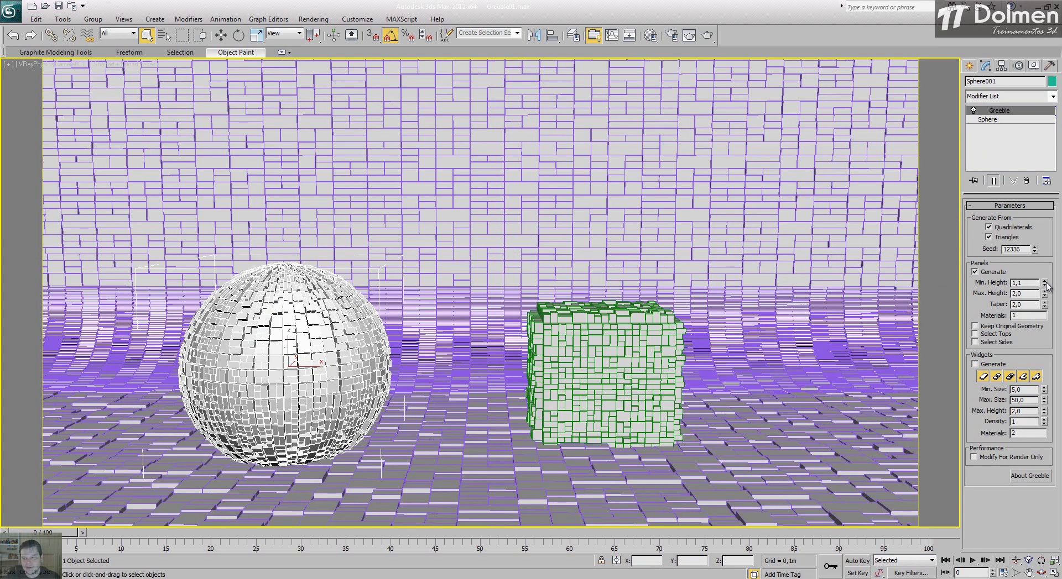
{"action": "left_click_drag", "start_coordinate": [1044, 284], "coordinate": [1037, 237]}
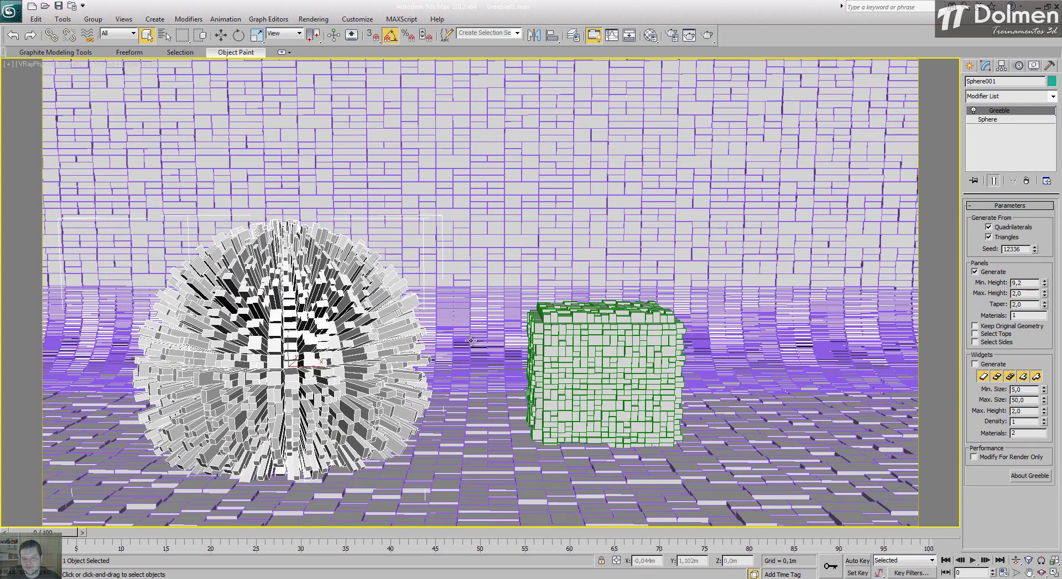
On the box, enable widget generation and set panel minimum height to 6.0, maximum height to 2.8 and taper to 23.8
{"action": "left_click", "coordinate": [615, 369]}
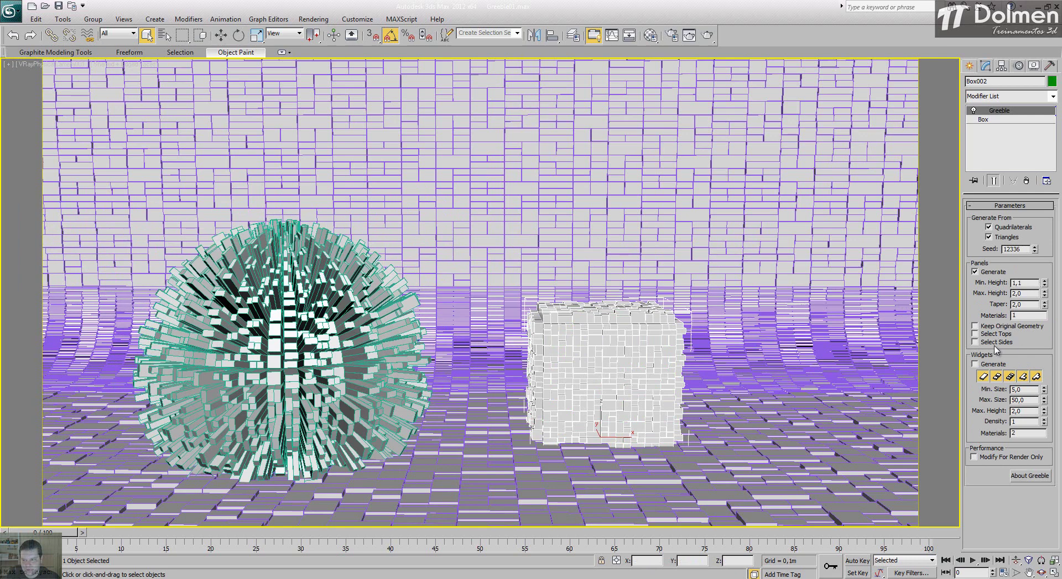
{"action": "left_click", "coordinate": [976, 364]}
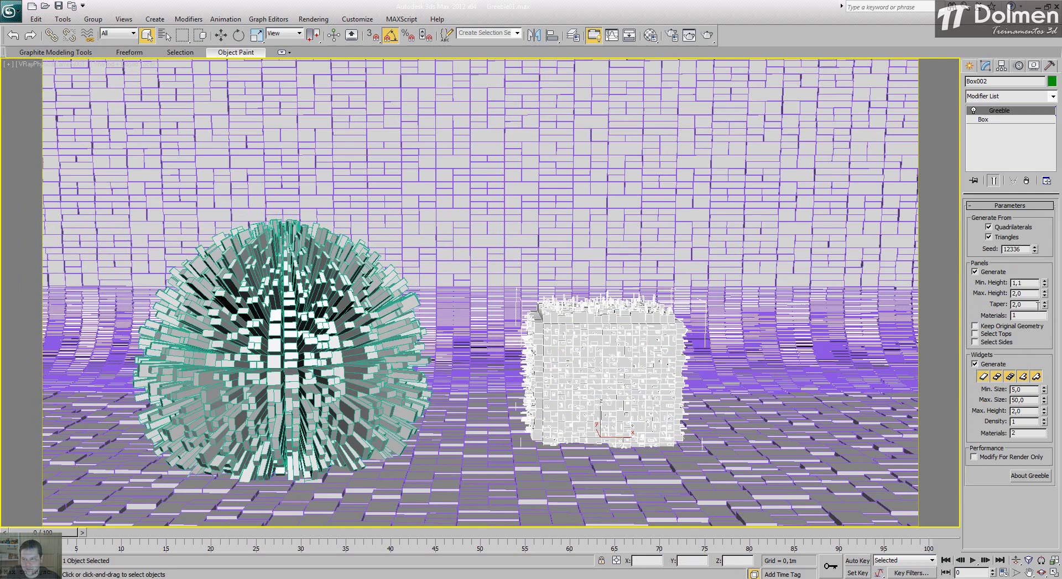
{"action": "left_click_drag", "start_coordinate": [1044, 283], "coordinate": [1042, 260]}
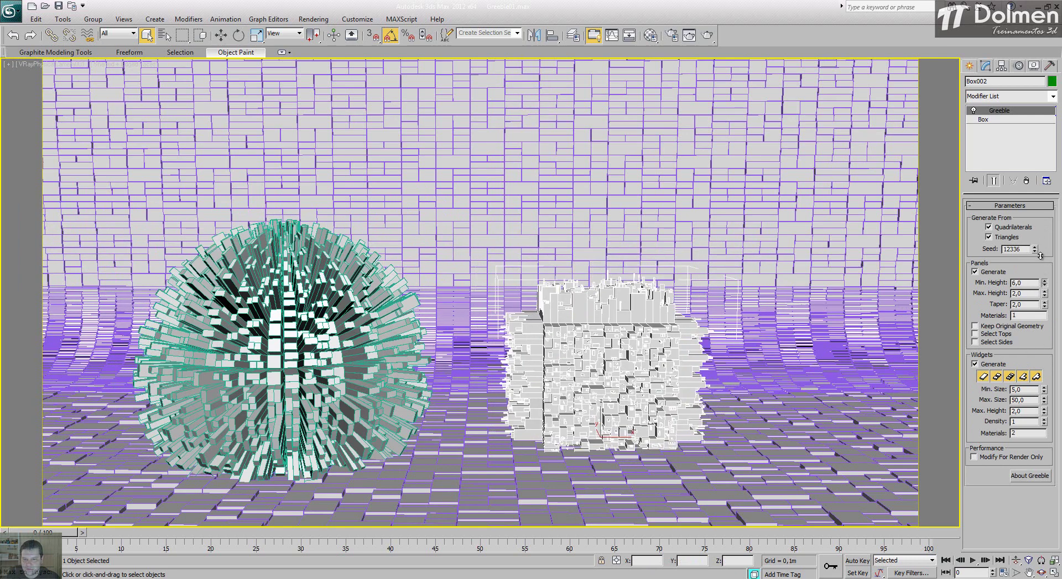
{"action": "left_click_drag", "start_coordinate": [1044, 304], "coordinate": [1026, 184]}
{"action": "mouse_move", "coordinate": [1044, 295]}
{"action": "left_mouse_down"}
{"action": "mouse_move", "coordinate": [1039, 268]}
{"action": "mouse_move", "coordinate": [1029, 287]}
{"action": "left_mouse_up"}
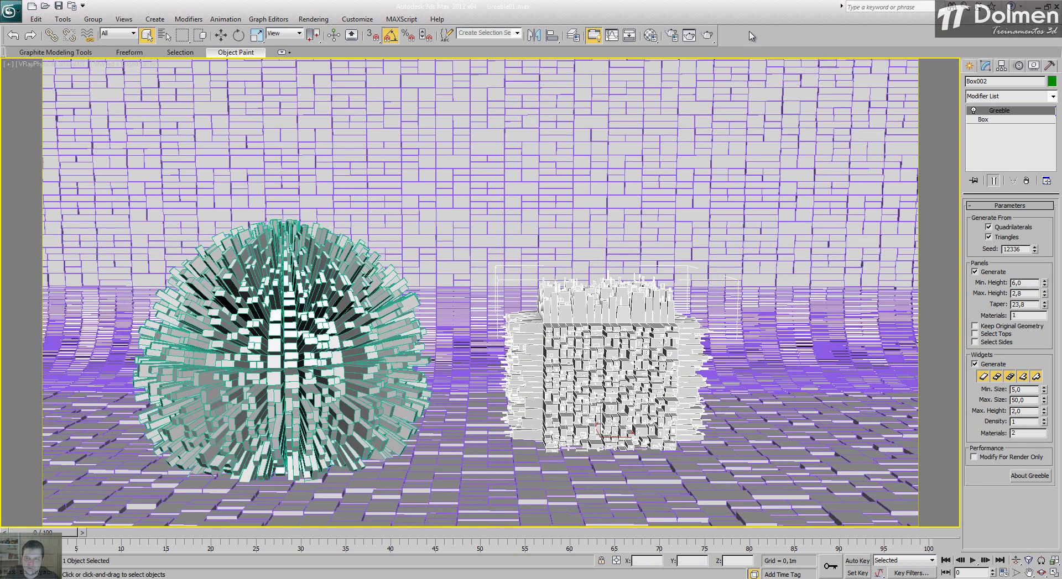
Render the V-Ray camera view, examine the enlarged image of the greebled sphere, box and backdrop, and close it
{"action": "left_click", "coordinate": [706, 35]}
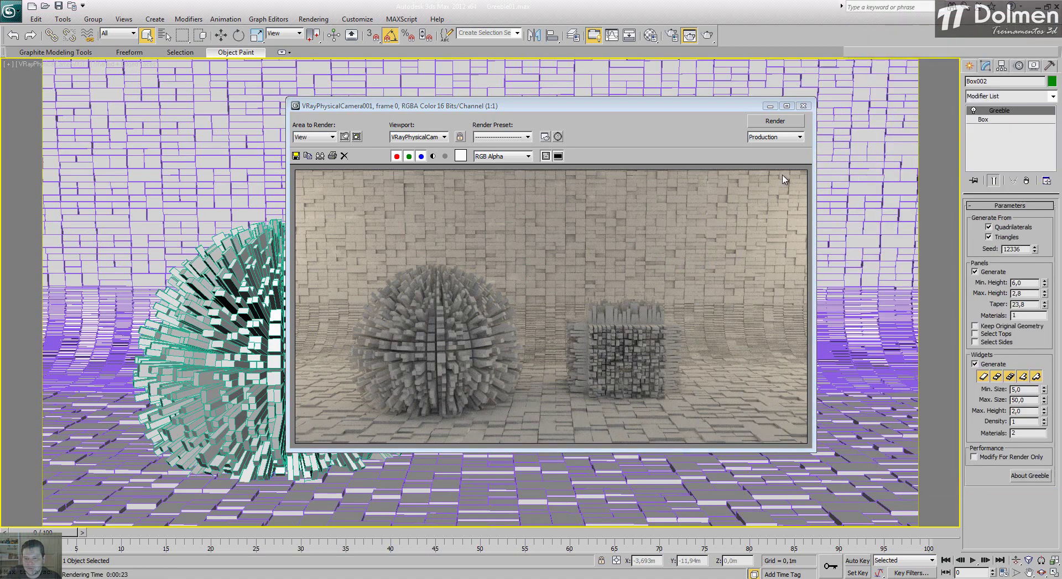
{"action": "left_click", "coordinate": [786, 105]}
{"action": "scroll", "coordinate": [696, 245], "scroll_direction": "up", "scroll_amount": 1}
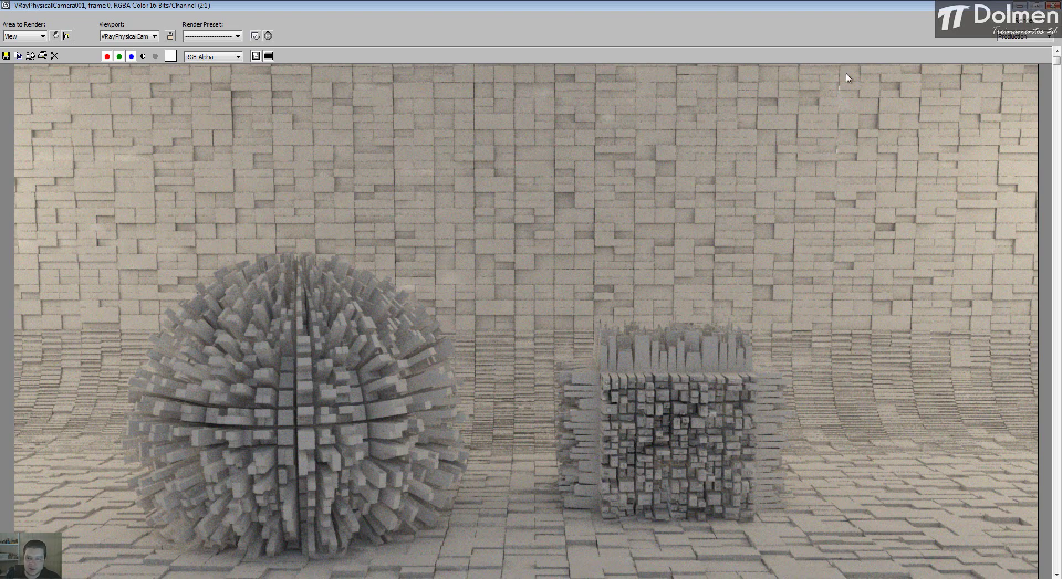
{"action": "left_click", "coordinate": [1051, 5]}
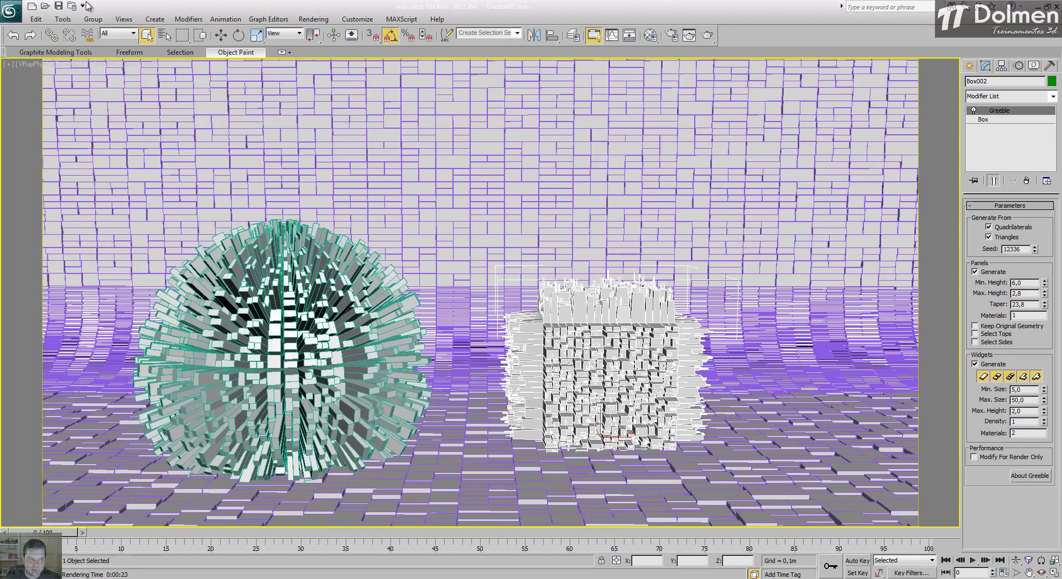
Open the Greeble02 scene without saving the changes to the current scene
{"action": "left_click", "coordinate": [45, 6]}
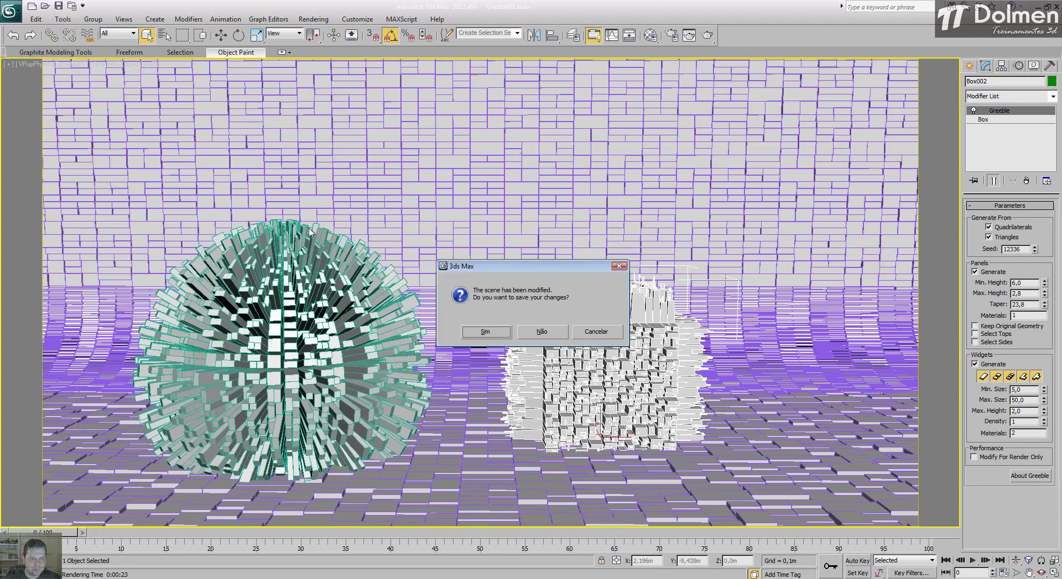
{"action": "left_click", "coordinate": [541, 332]}
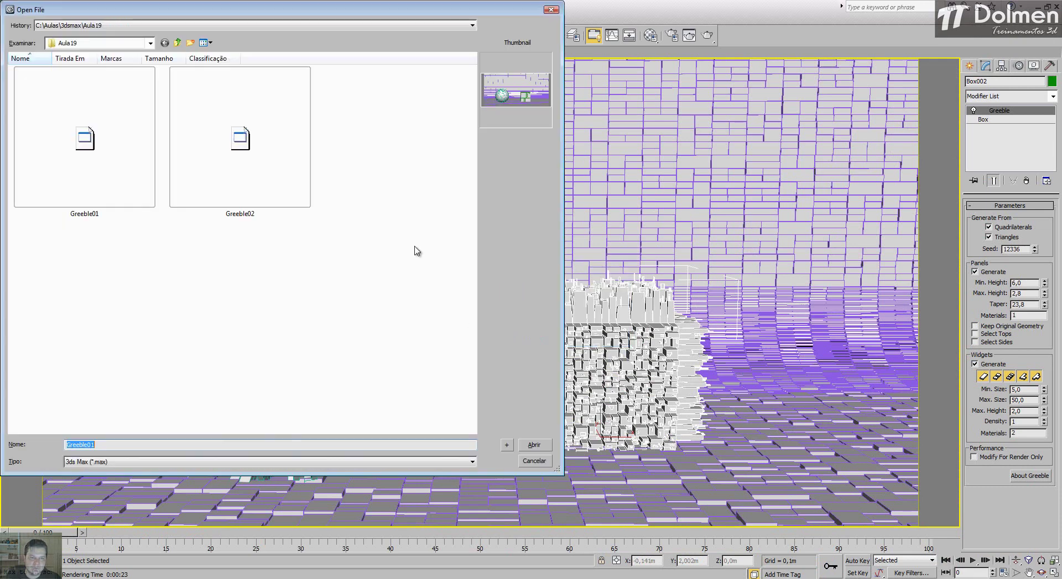
{"action": "double_click", "coordinate": [248, 158]}
Select the plane in the camera view and add a Greeble modifier above its Edit Poly
{"action": "left_click", "coordinate": [670, 385]}
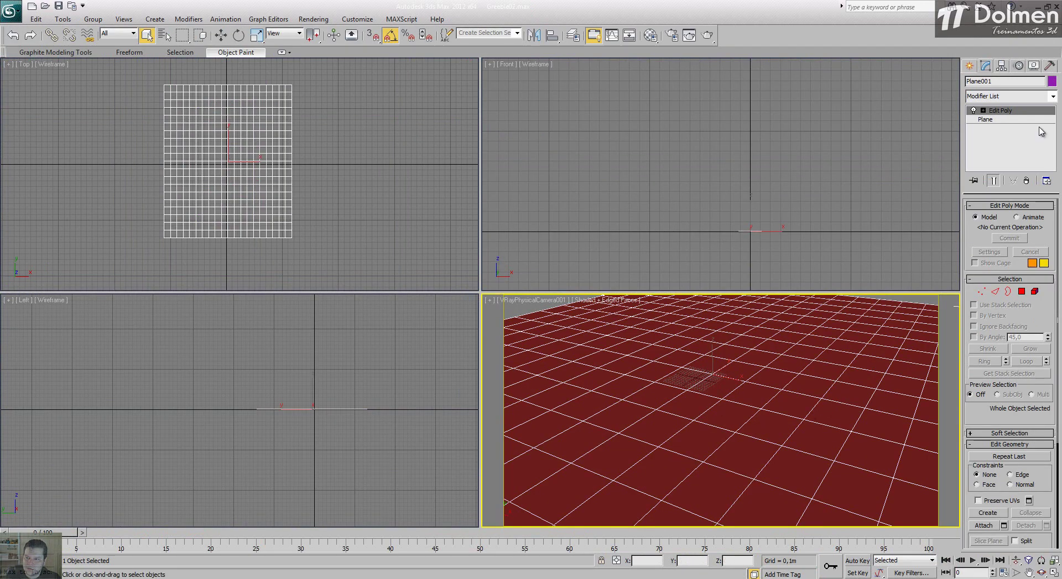
{"action": "left_click", "coordinate": [1001, 97]}
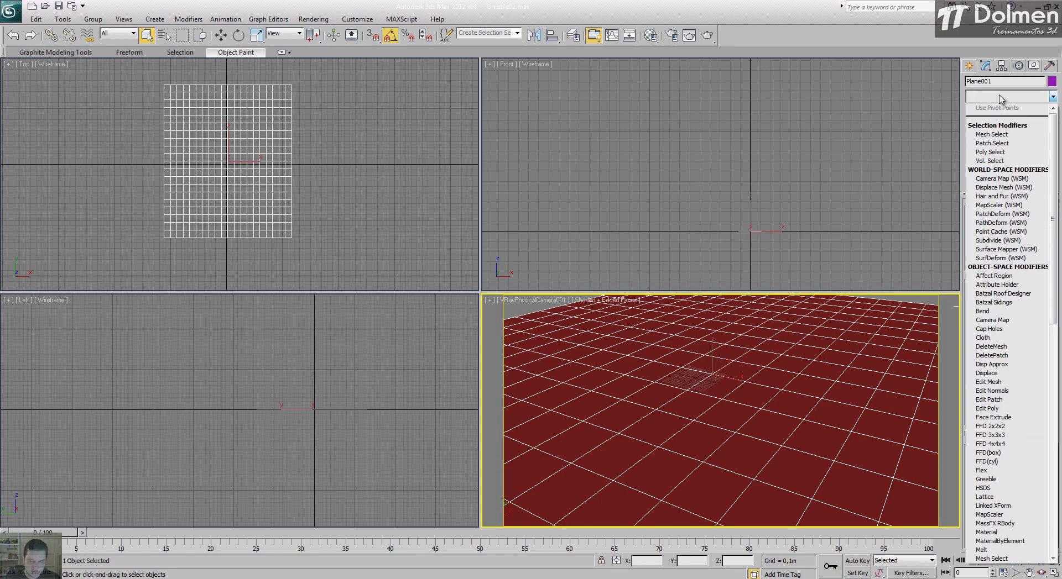
{"action": "key", "text": "e"}
{"action": "key", "text": "g"}
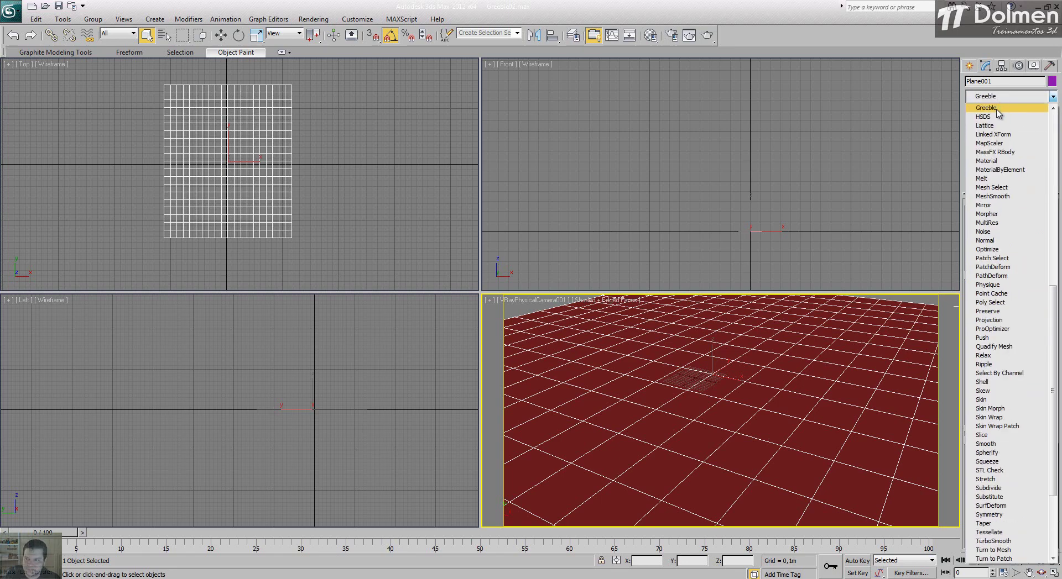
{"action": "left_click", "coordinate": [997, 109]}
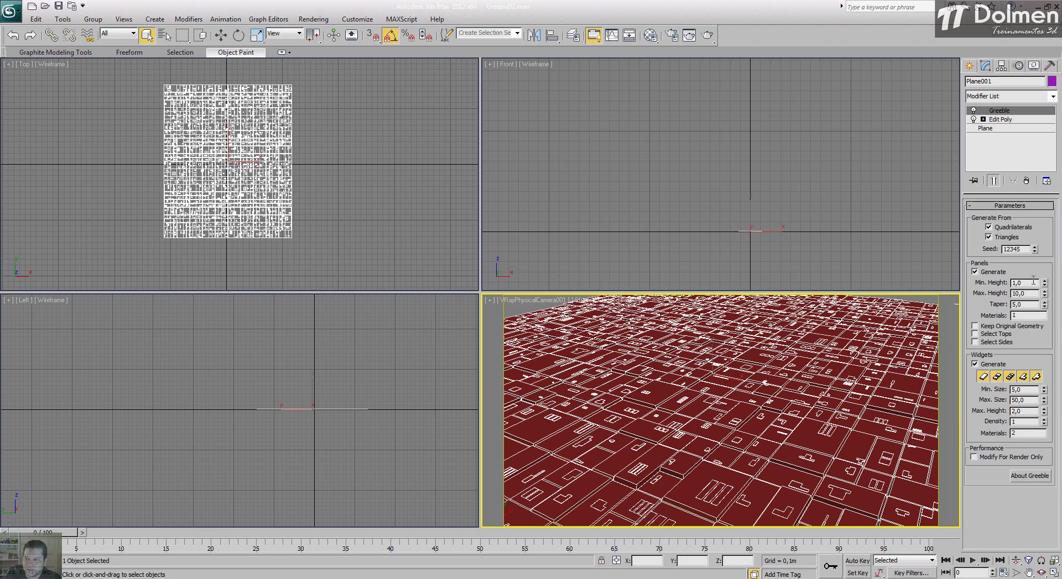
Disable the third, fourth and fifth widget types in the plane's Greeble modifier, keeping only the first two
{"action": "left_click", "coordinate": [1009, 378]}
{"action": "left_click", "coordinate": [1022, 377]}
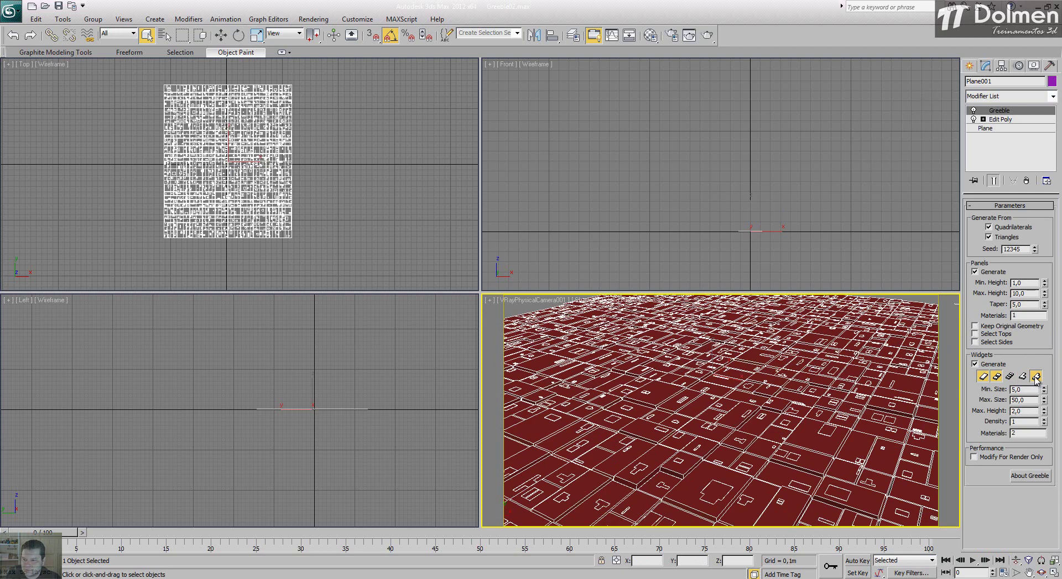
{"action": "left_click", "coordinate": [1036, 377]}
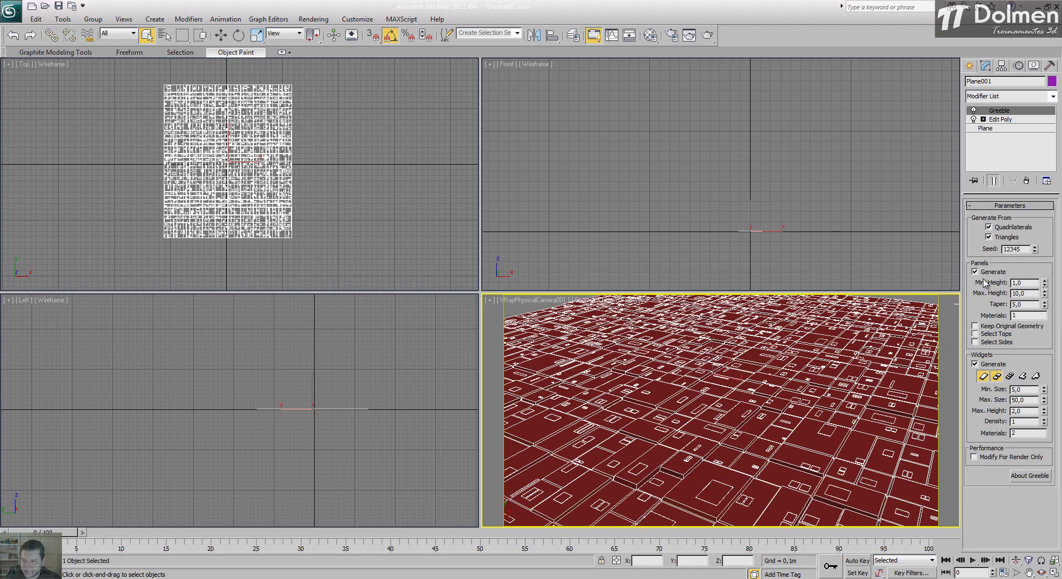
Set the panels' minimum height to 44.3 and maximum height to 140.9, the widgets' maximum height to 36.4, and render the V-Ray camera view
{"action": "left_click_drag", "start_coordinate": [1044, 284], "coordinate": [1019, 48]}
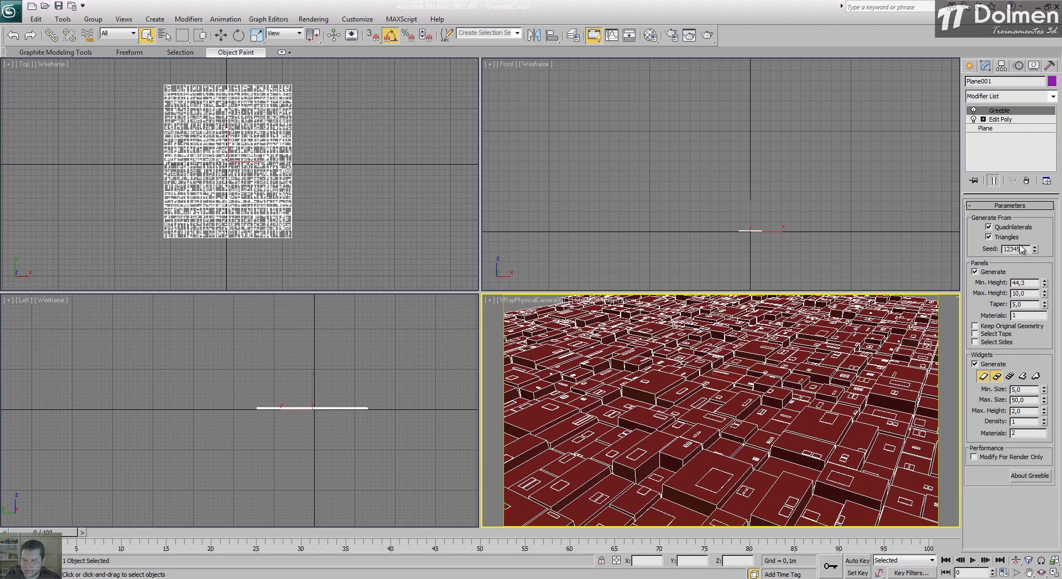
{"action": "left_click_drag", "start_coordinate": [1044, 293], "coordinate": [1044, 176]}
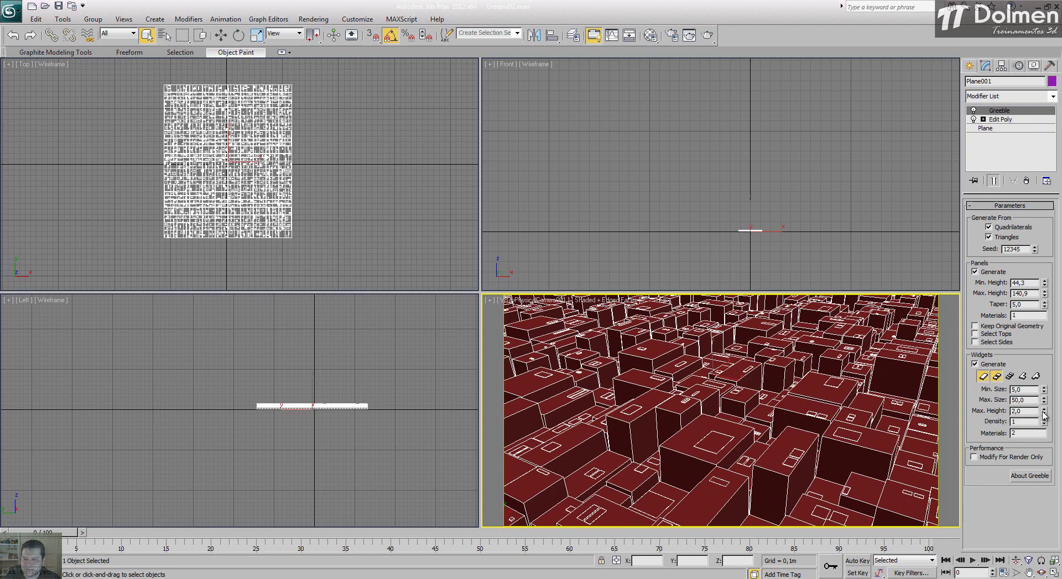
{"action": "left_click_drag", "start_coordinate": [1041, 411], "coordinate": [1040, 221]}
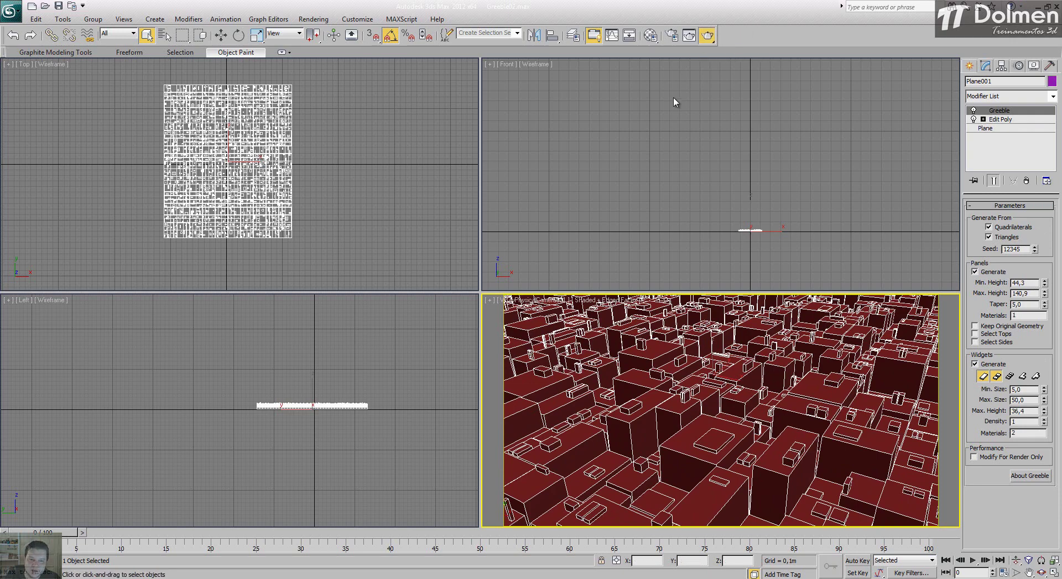
{"action": "key", "text": "shift+q"}
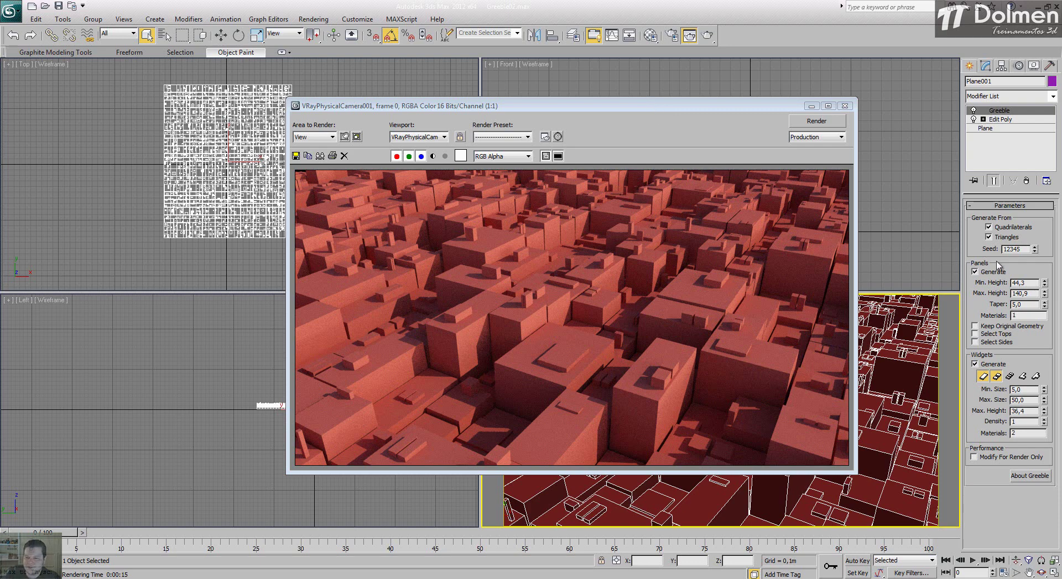
Re-enable the third, fourth and fifth widget types and render the V-Ray camera view again
{"action": "left_click", "coordinate": [1009, 376]}
{"action": "left_click", "coordinate": [1022, 376]}
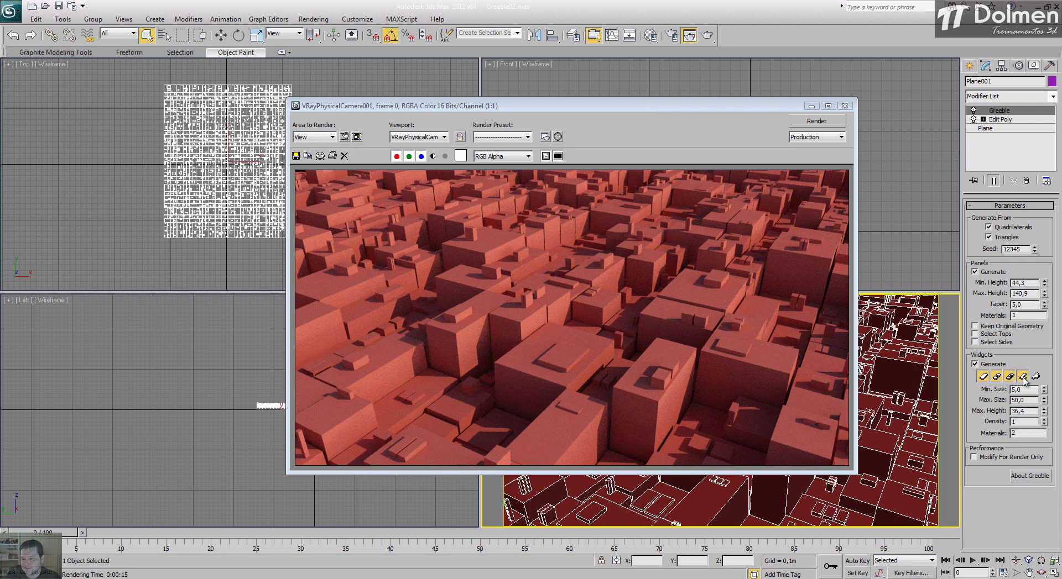
{"action": "left_click", "coordinate": [1035, 377]}
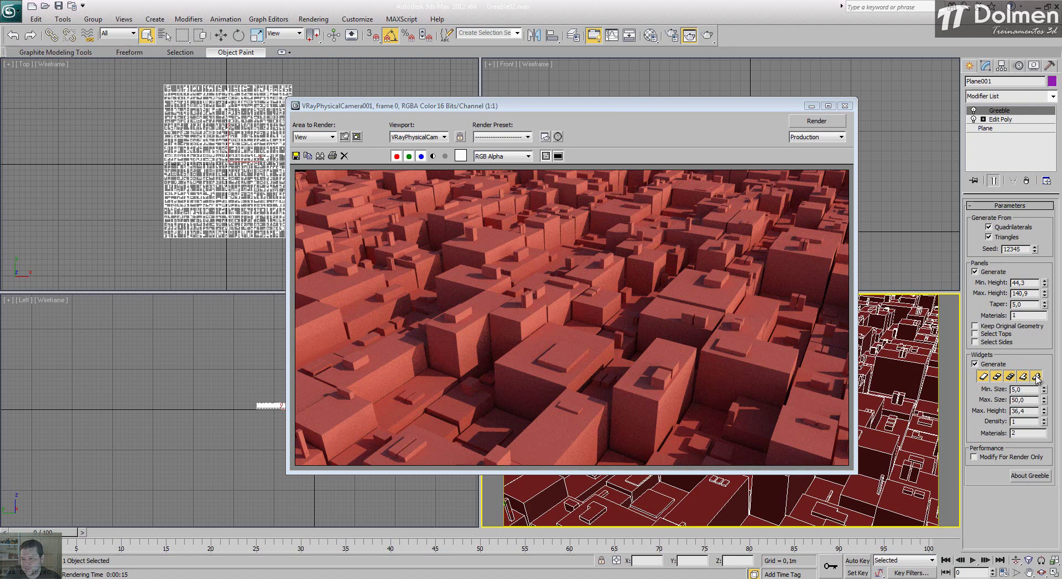
{"action": "left_click", "coordinate": [816, 122]}
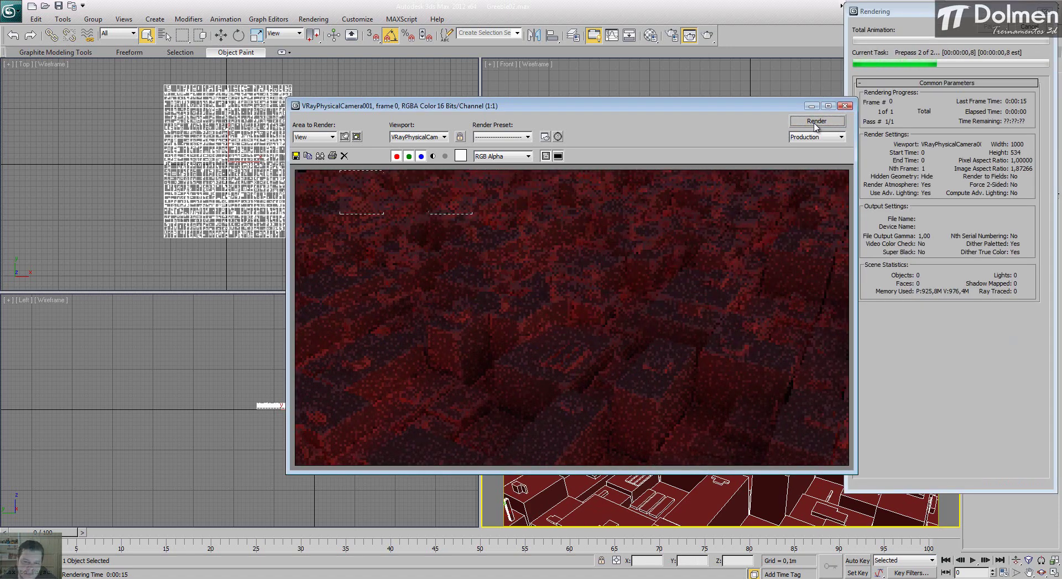